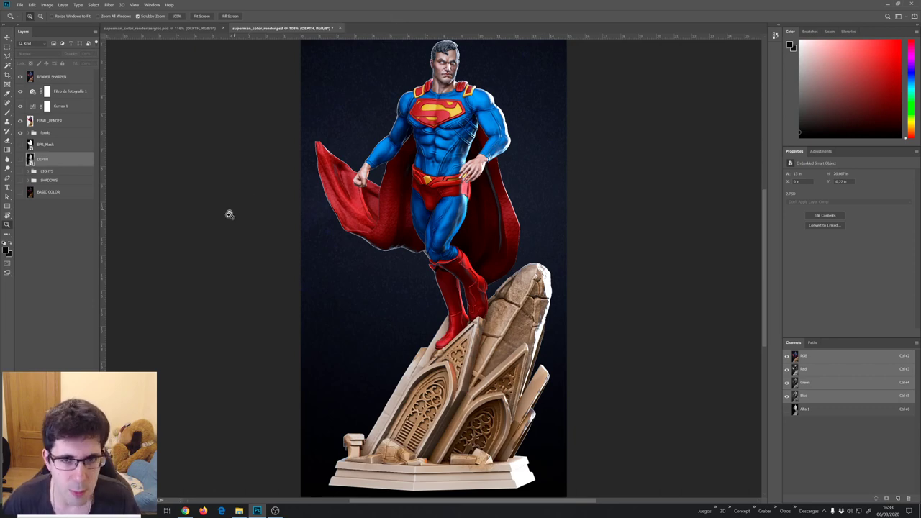
Compare the two Superman render documents, zooming and fitting each in the window
left_click(188, 29)
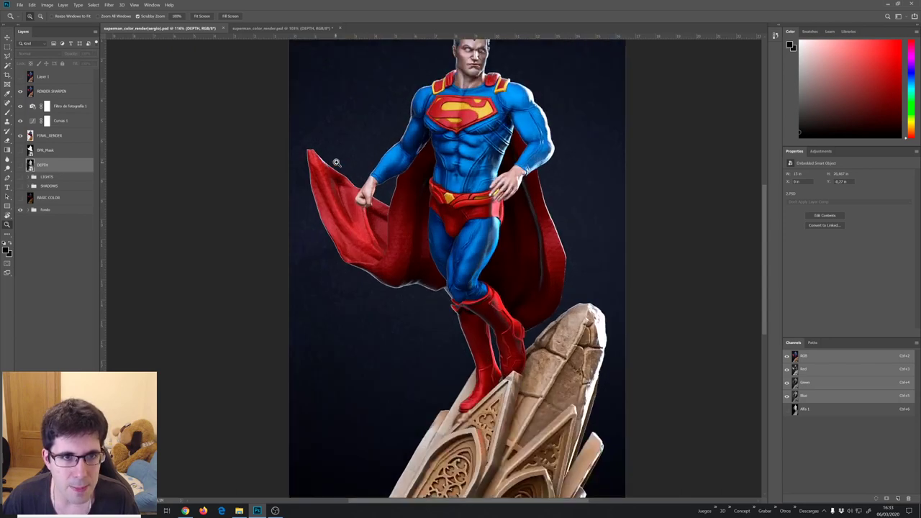
left_click_drag(332, 162, 298, 118)
left_click(203, 16)
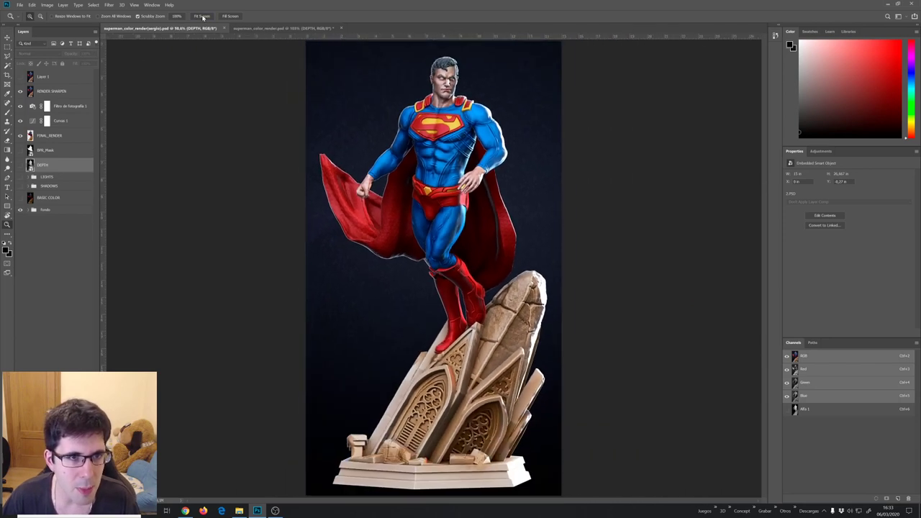
left_click(259, 29)
left_click(202, 16)
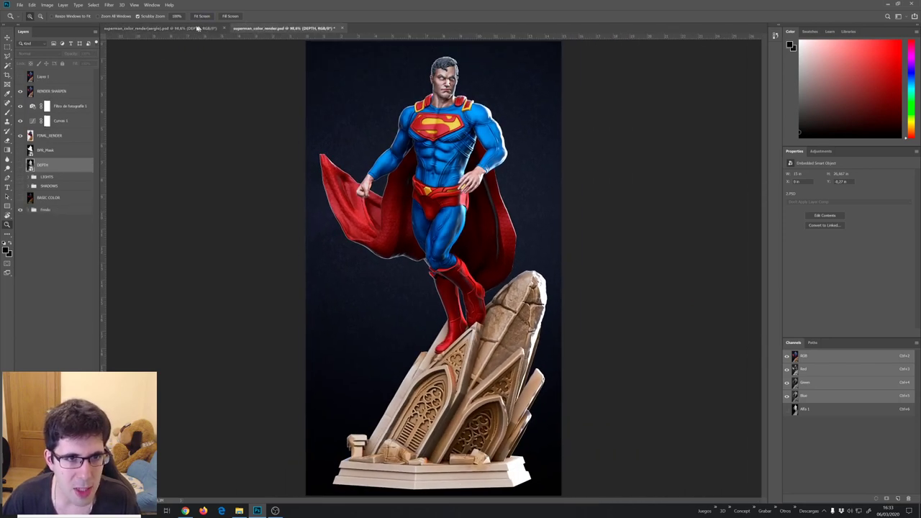
left_click(176, 27)
left_click(259, 29)
left_click(177, 27)
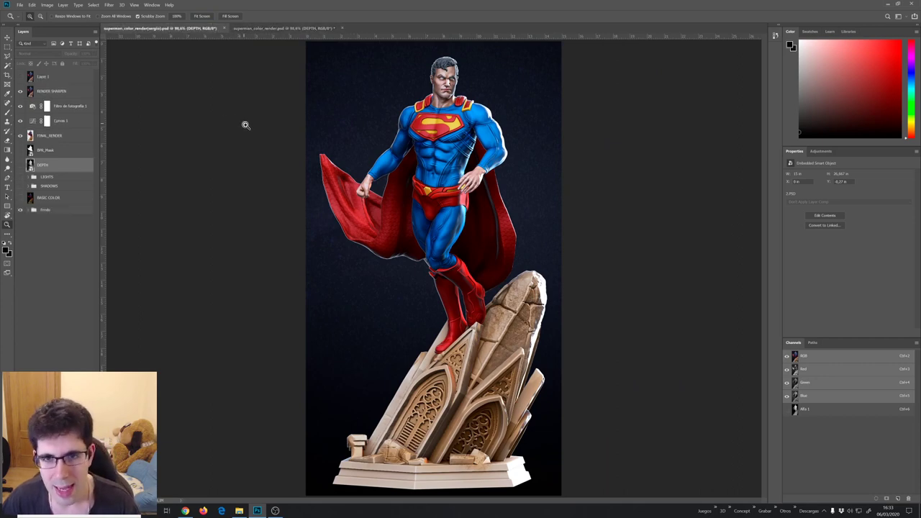
Delete Layer 1 from the top of the first render's layer stack
scroll(426, 208, "up", 2)
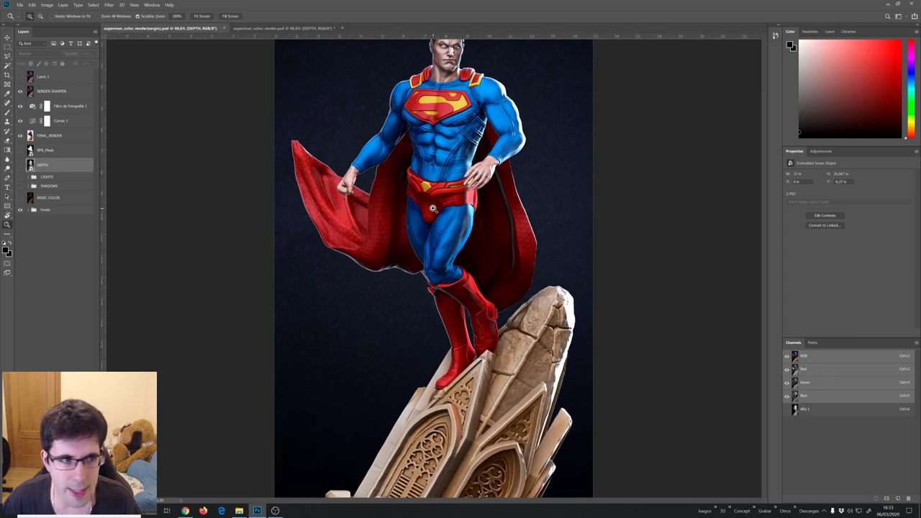
left_click(49, 77)
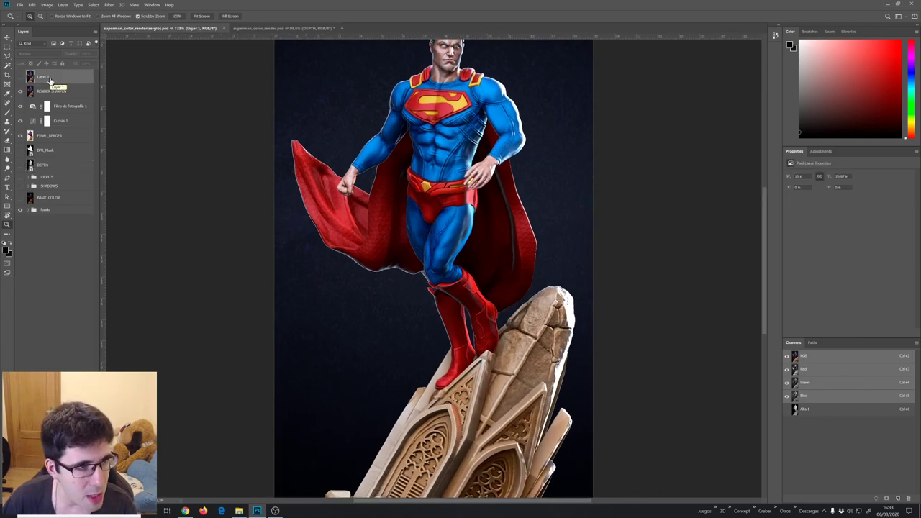
key("Delete")
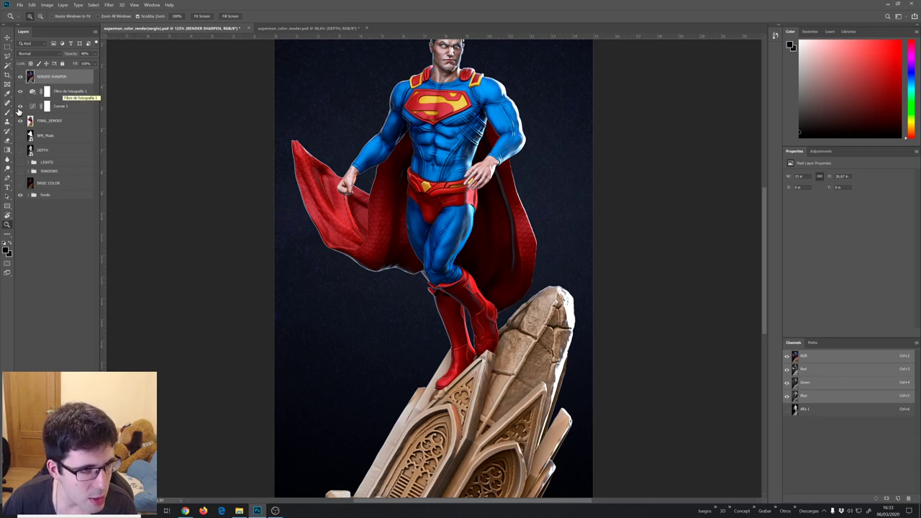
Hide every render pass except BASIC COLOR
left_click_drag(20, 78, 25, 168)
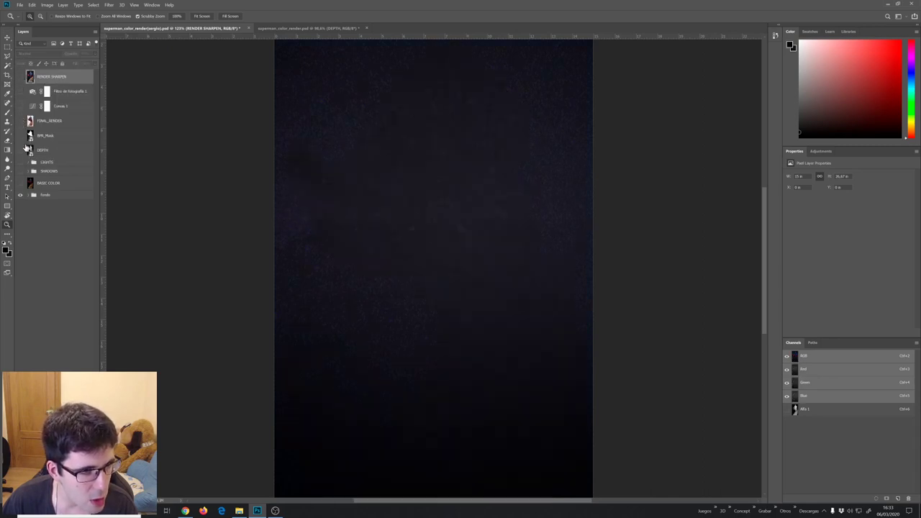
left_click(20, 182)
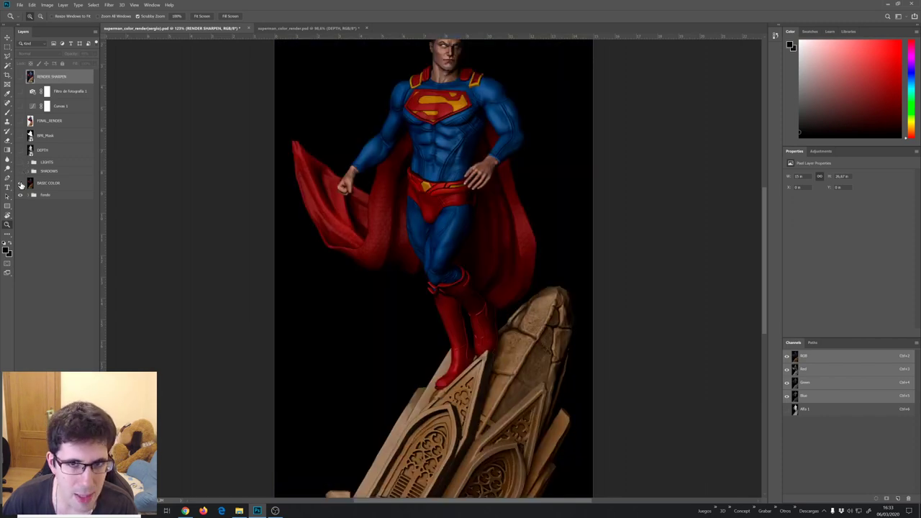
scroll(365, 136, "up", 2)
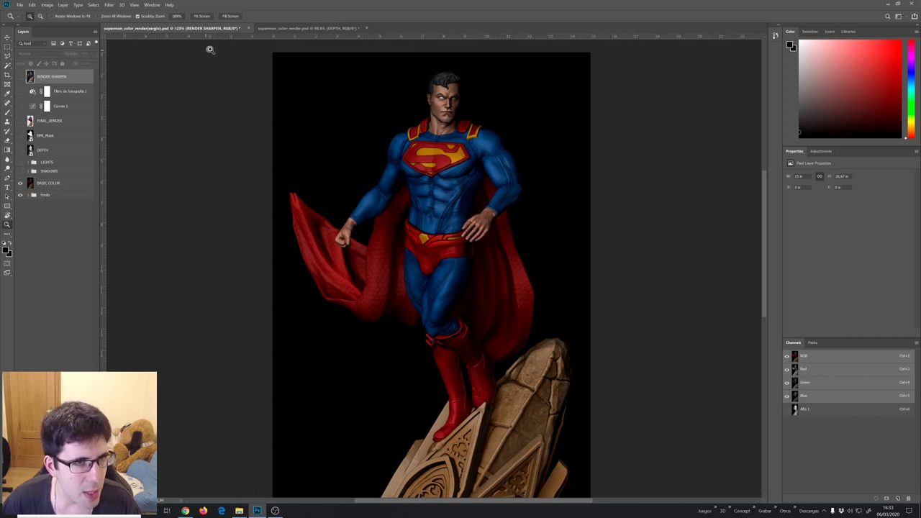
Compare the darker and brighter render documents, then move the LIGHTS group in the stack
left_click(286, 29)
left_click(230, 29)
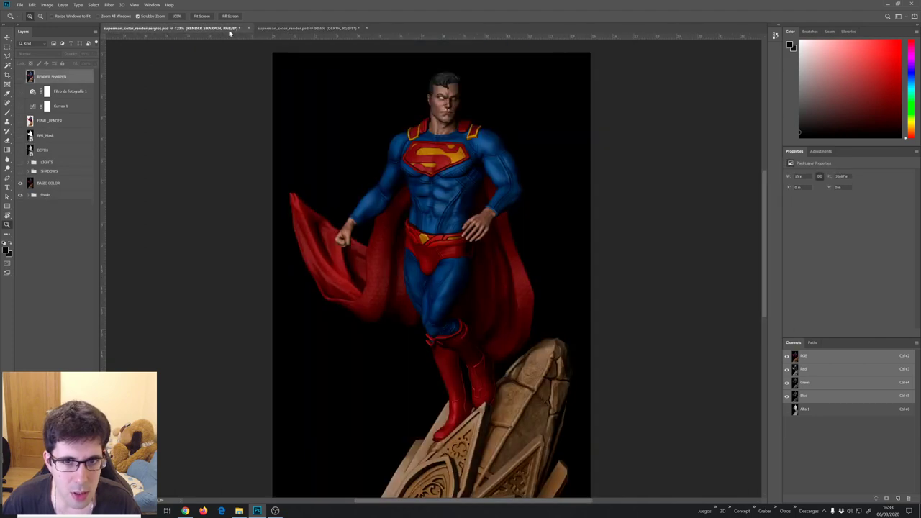
left_click(258, 30)
left_click(167, 28)
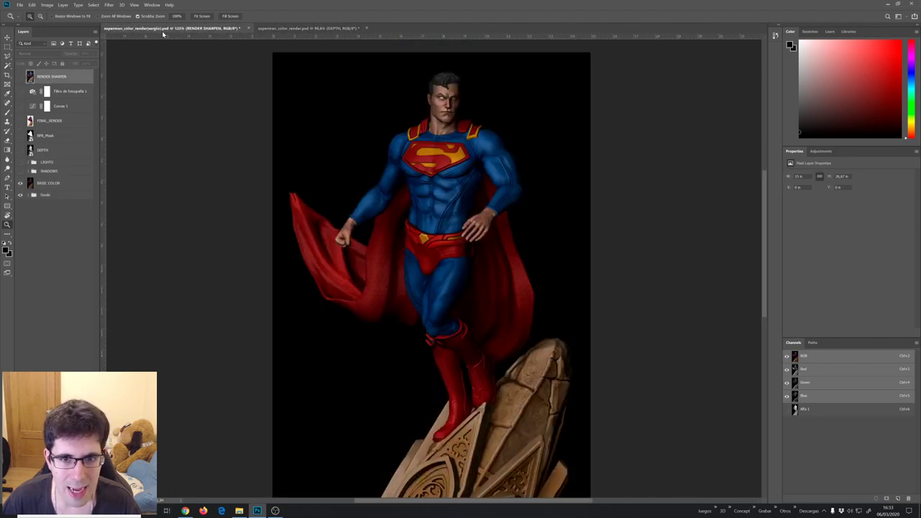
left_click(264, 29)
left_click(201, 29)
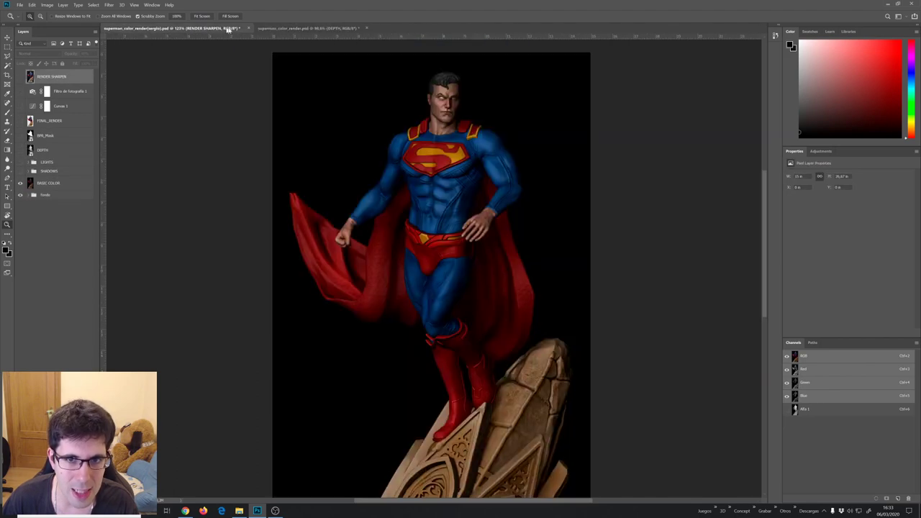
left_click(284, 29)
left_click(208, 28)
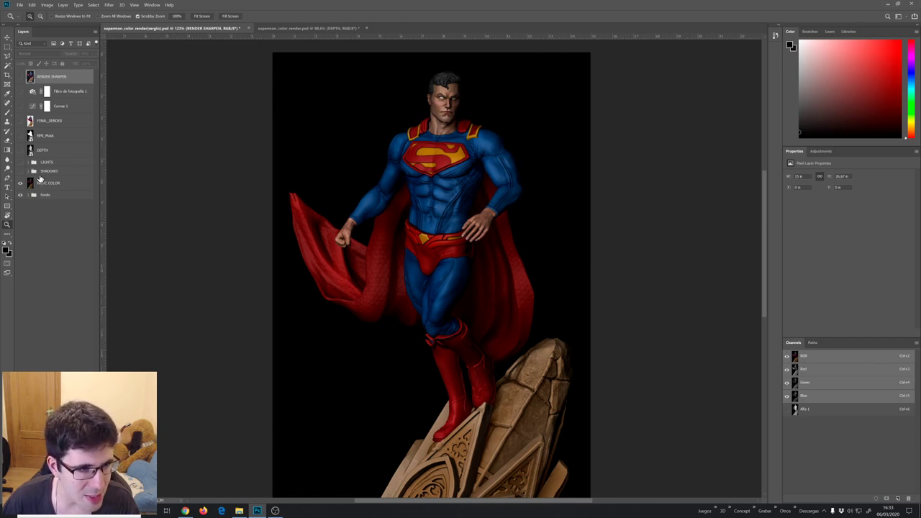
left_click_drag(53, 164, 80, 170)
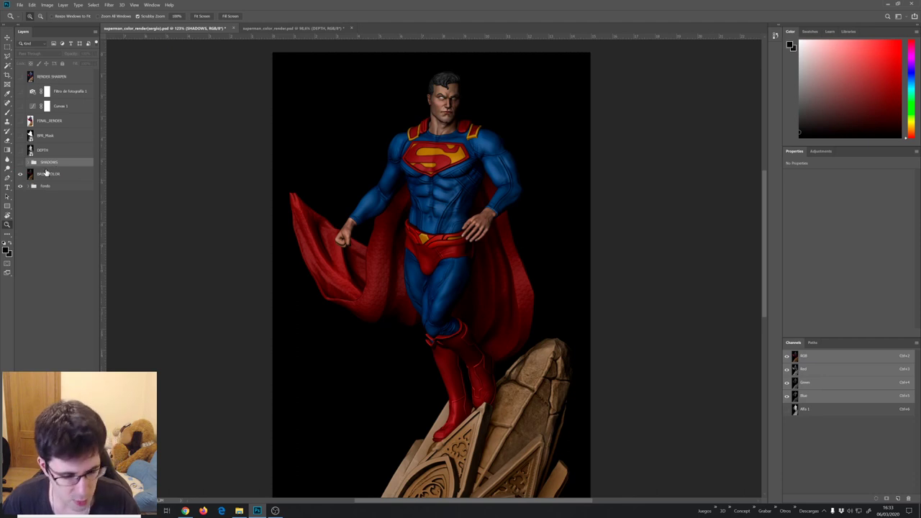
Undo the LIGHTS group move, expand and show LIGHTS, and select KEY LIGHT
key("ctrl+z")
key("ctrl+z")
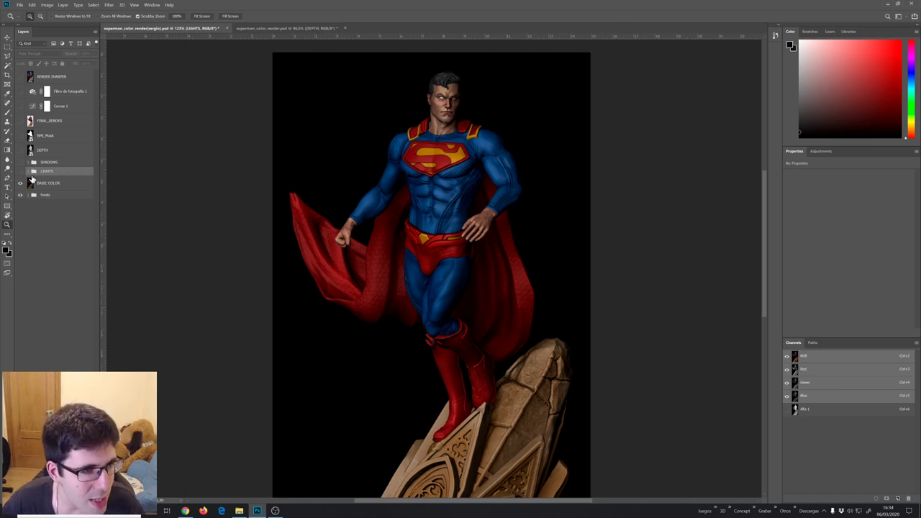
left_click(28, 171)
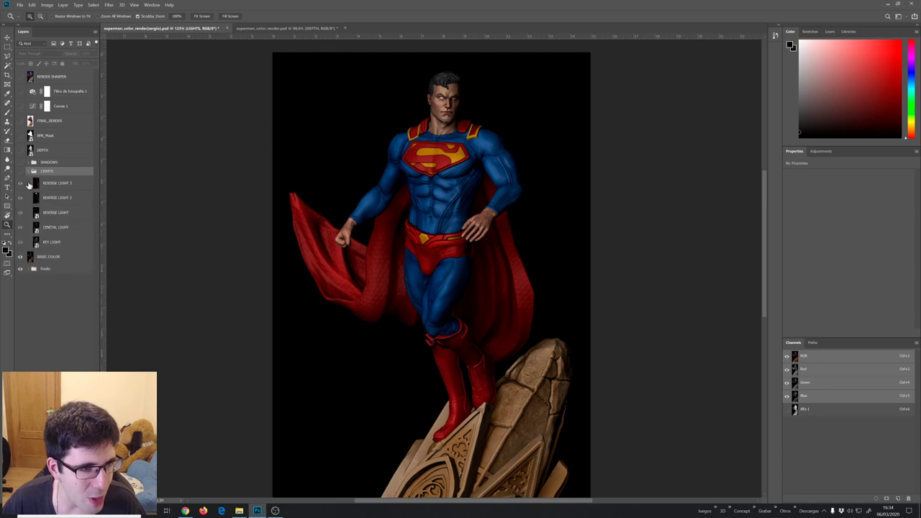
left_click_drag(21, 177, 22, 244)
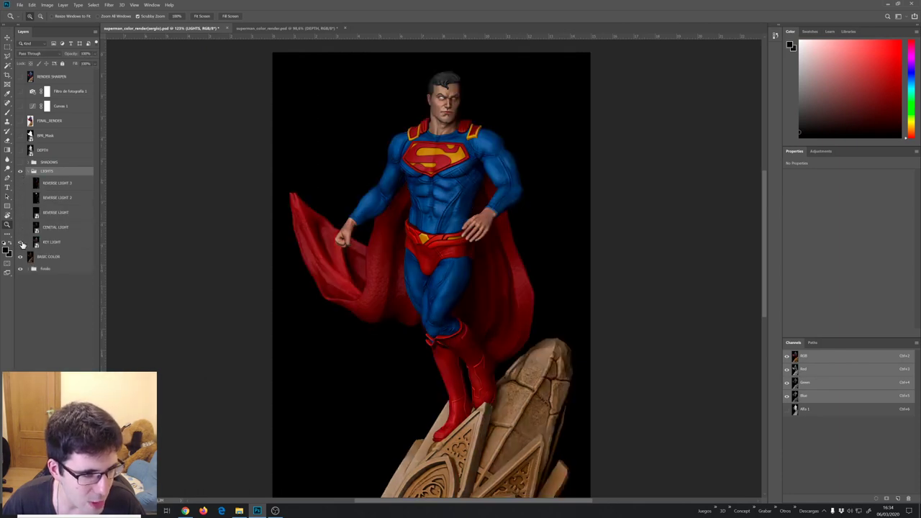
left_click(70, 247)
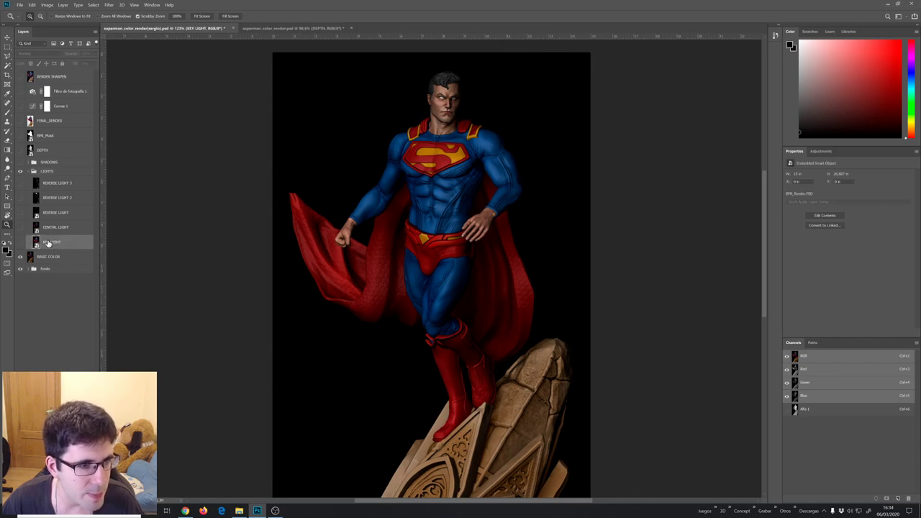
Show the KEY LIGHT pass and select it, leaving its blending at Normal
left_click(21, 243)
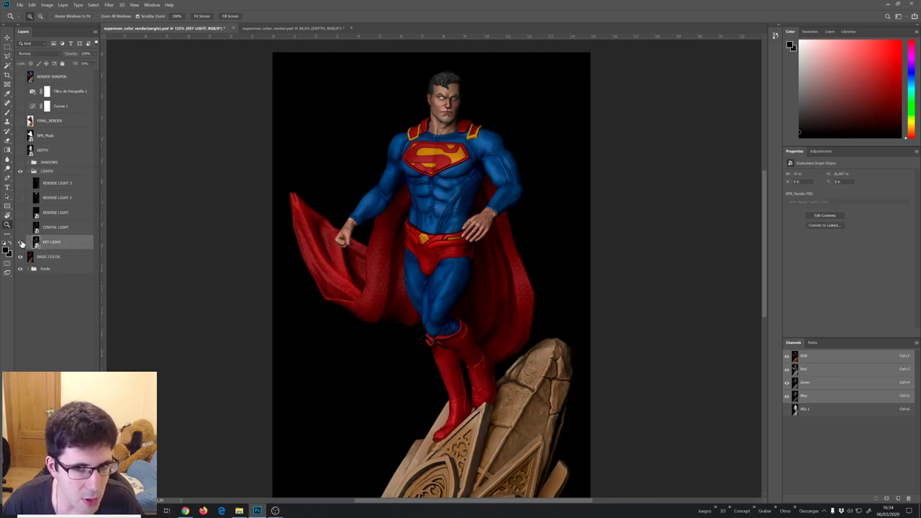
left_click(43, 44)
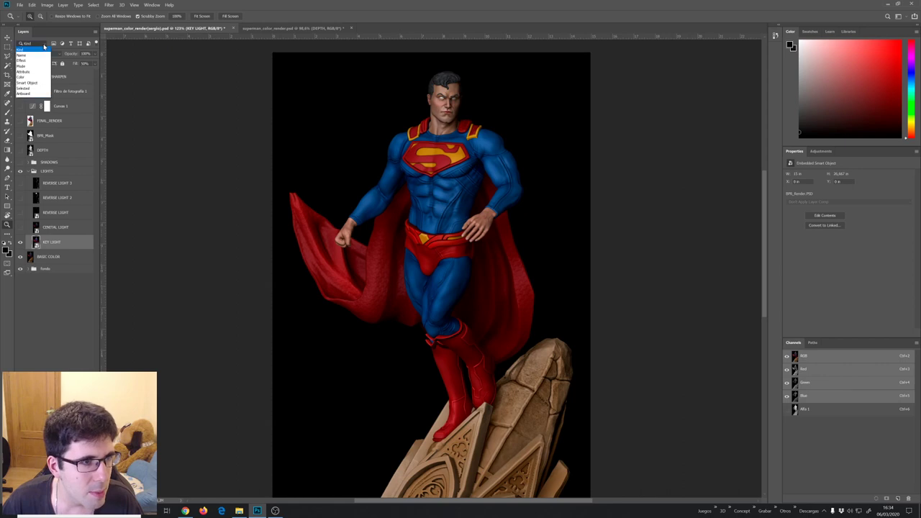
left_click(44, 46)
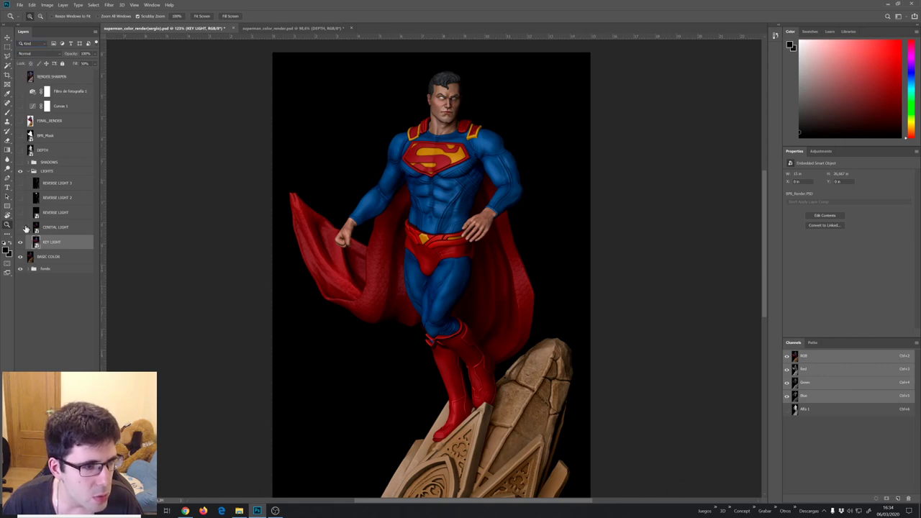
left_click(22, 244)
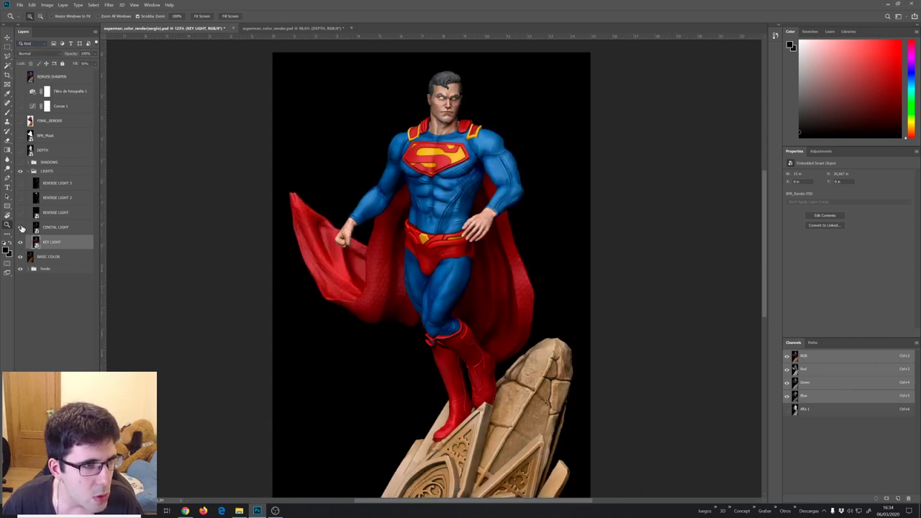
left_click(61, 228)
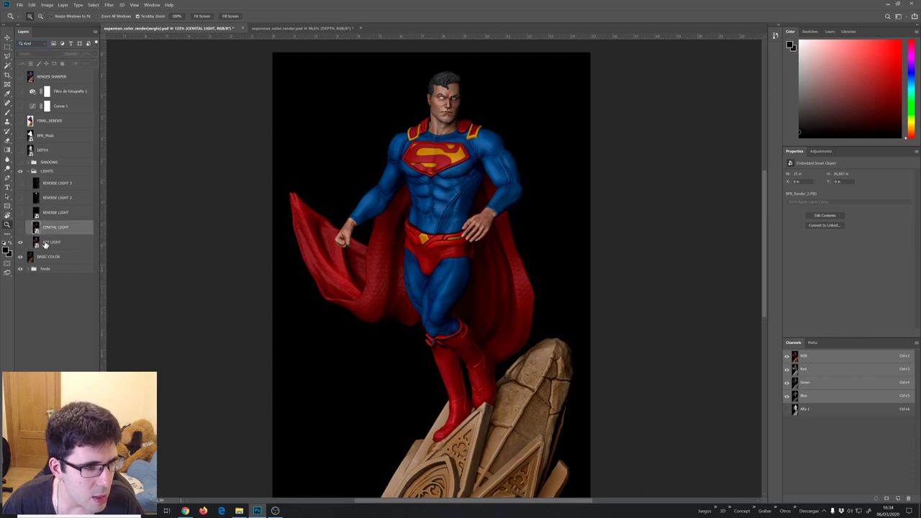
left_click(46, 244)
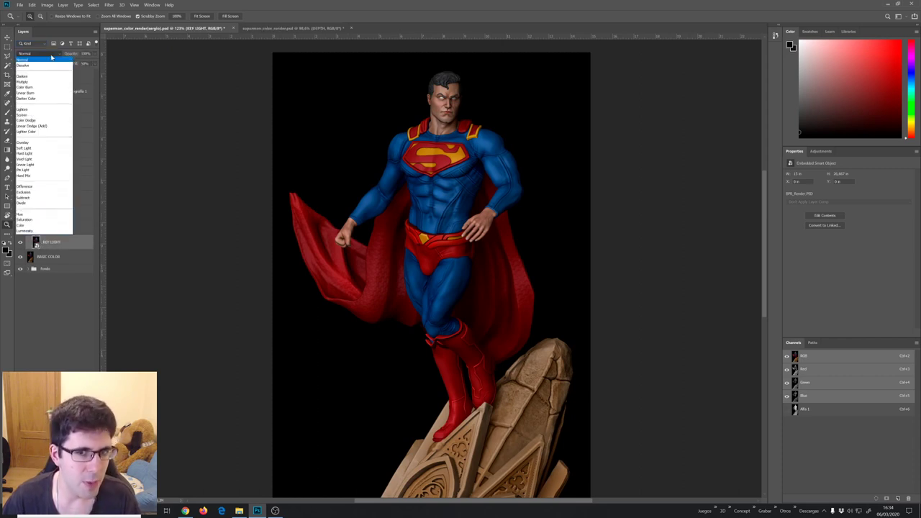
key("Escape")
Toggle KEY LIGHT to compare, raise its fill to 100%, then hide it
left_click(20, 242)
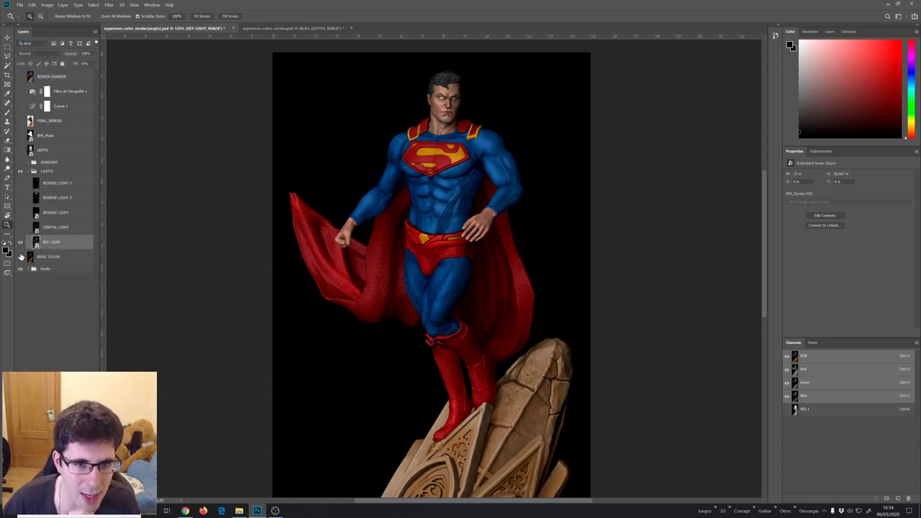
left_click(21, 257)
left_click(21, 247)
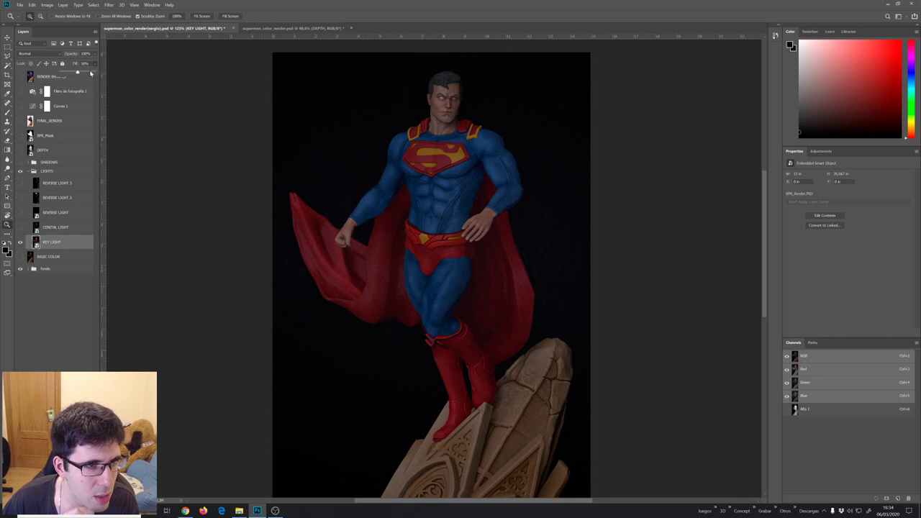
left_click_drag(91, 72, 107, 72)
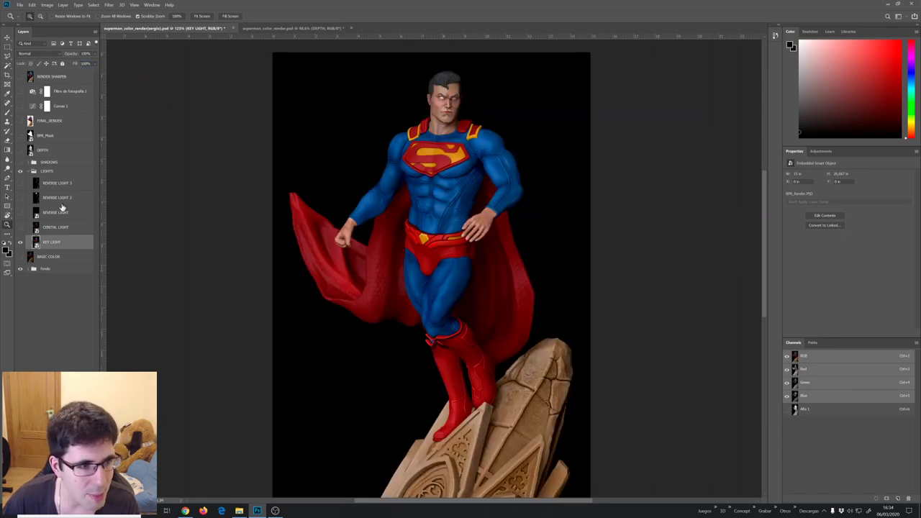
left_click(20, 242)
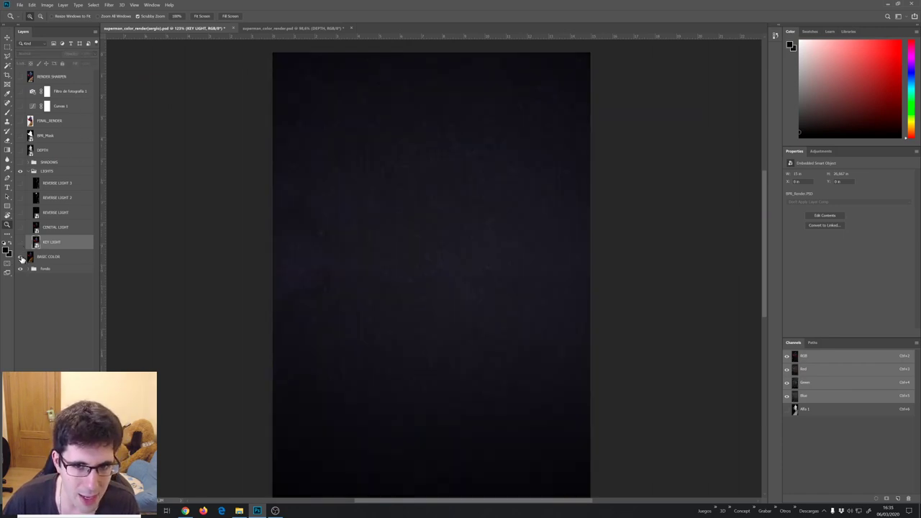
Preview Overlay on KEY LIGHT, keep it Normal, then hide it and show CENITAL LIGHT
left_click(20, 243)
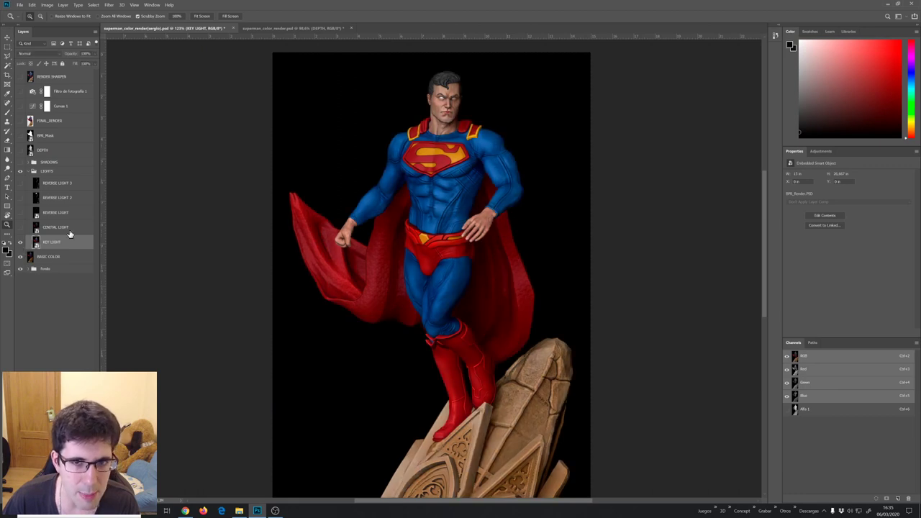
left_click_drag(432, 152, 468, 182)
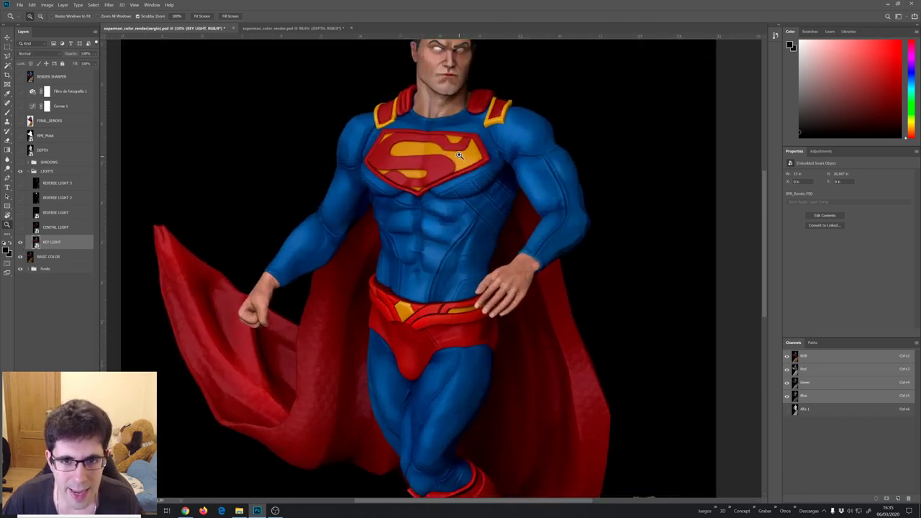
left_click(44, 53)
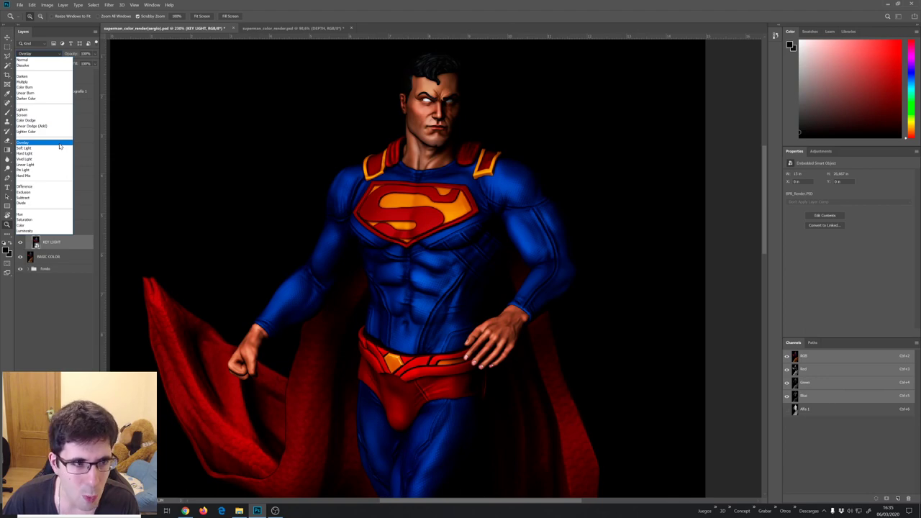
left_click(21, 244)
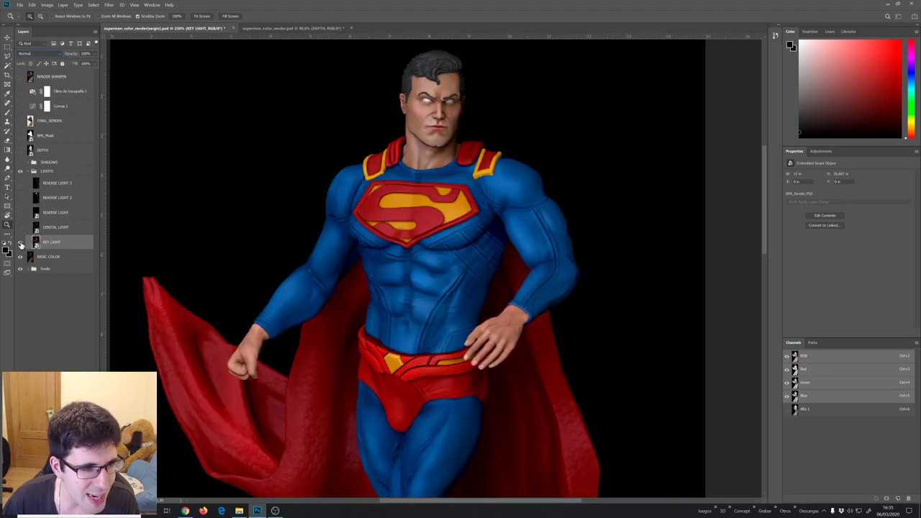
left_click(20, 229)
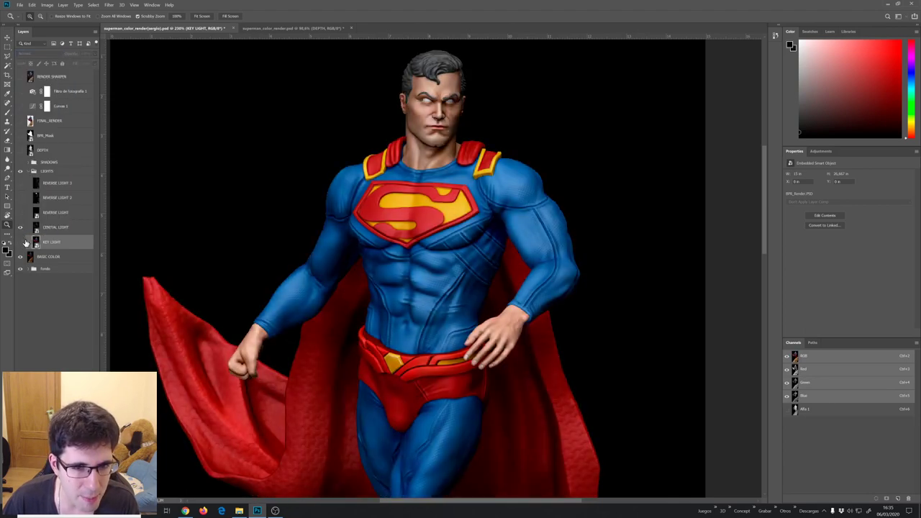
left_click(52, 228)
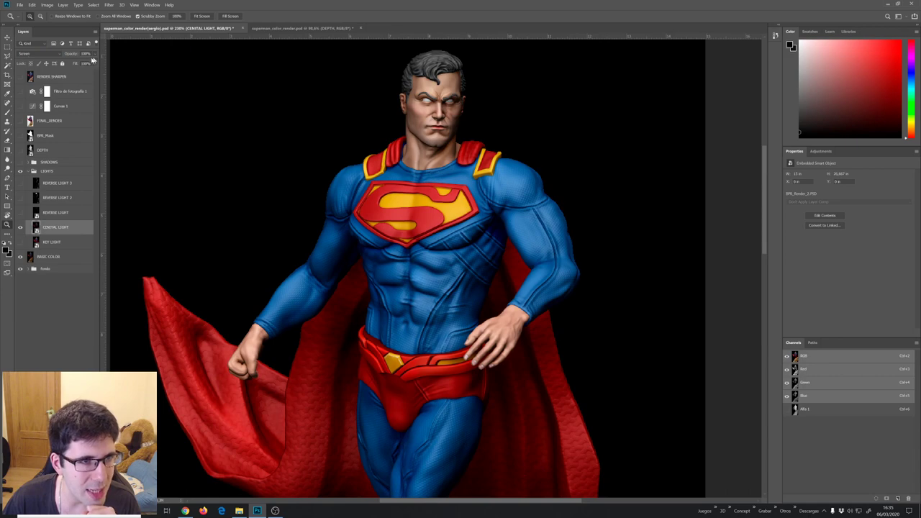
Toggle CENITAL LIGHT off and on repeatedly to compare its effect on the statue
left_click(21, 229)
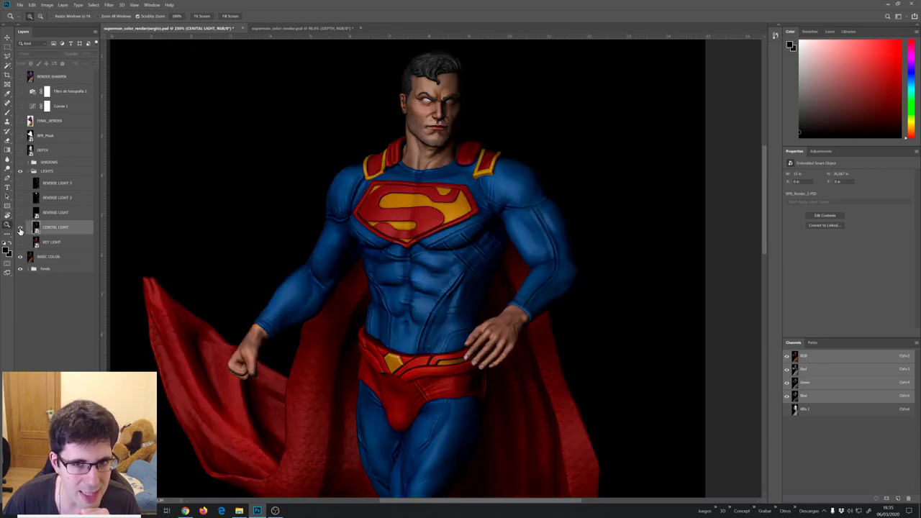
left_click(20, 229)
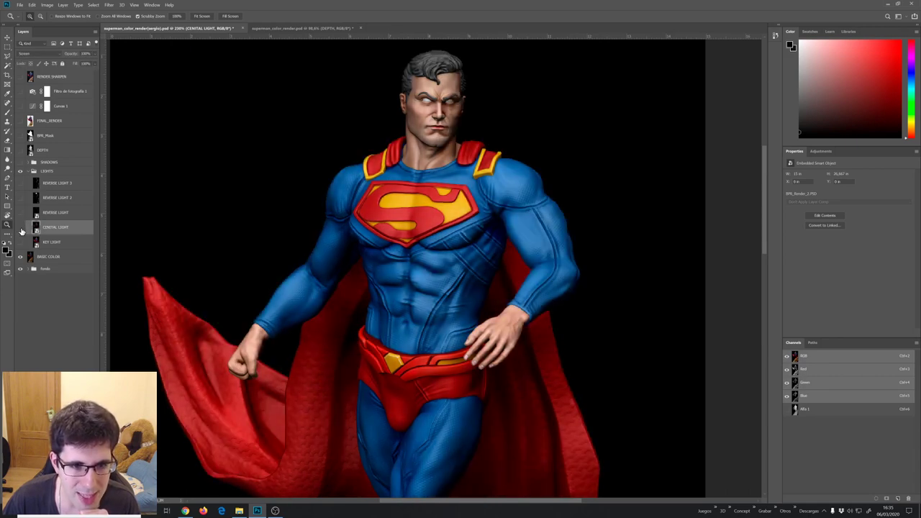
left_click(20, 229)
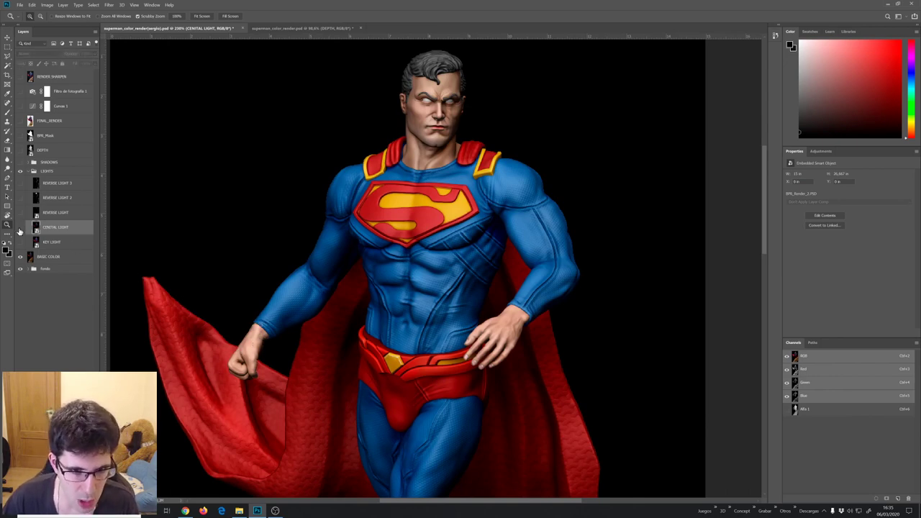
left_click(20, 229)
left_click(20, 229)
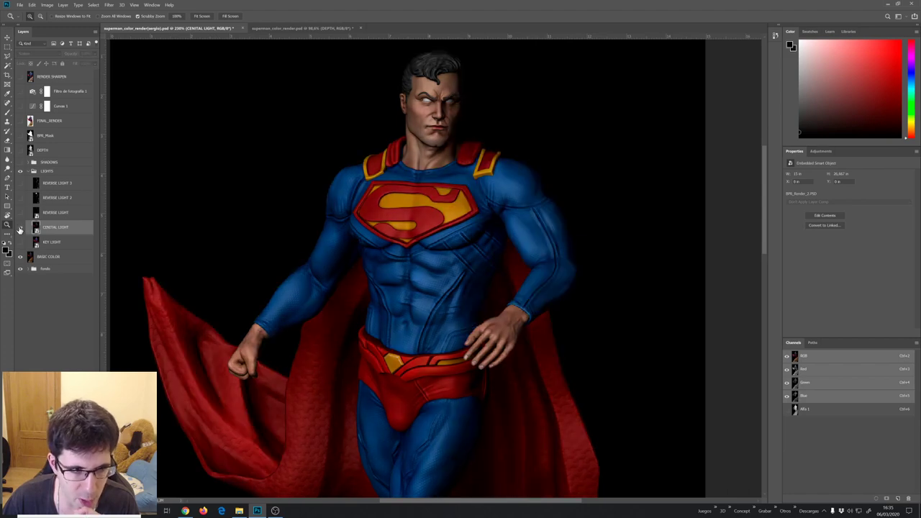
left_click(21, 229)
left_click(16, 225)
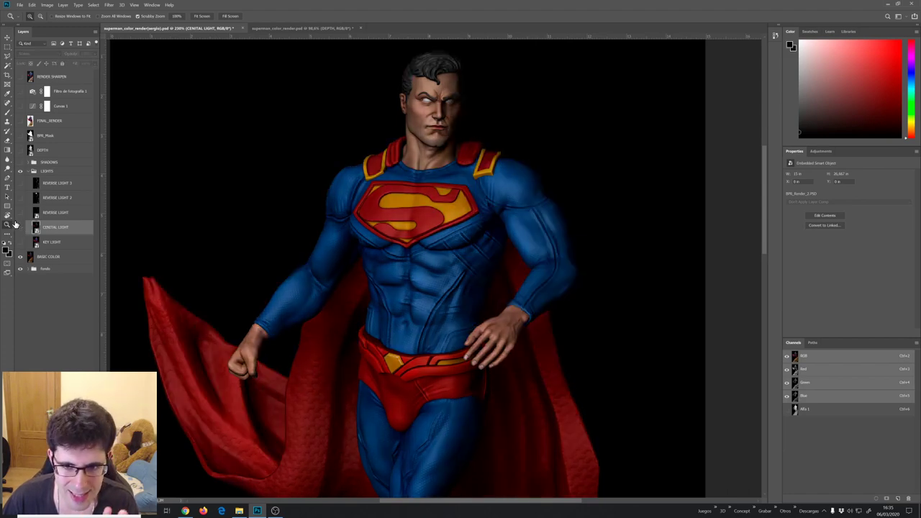
left_click(20, 228)
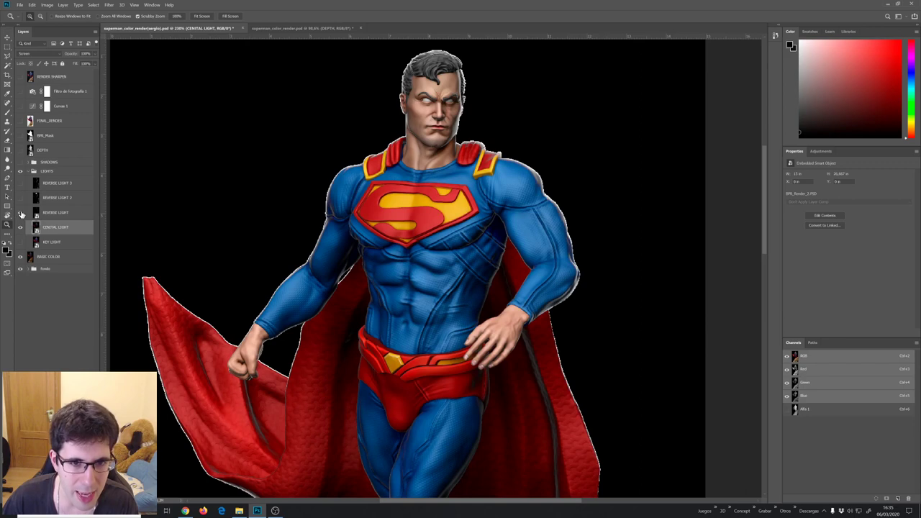
Turn on the REVERSE LIGHT pass, comparing the rim highlights with it off and on
left_click(21, 213)
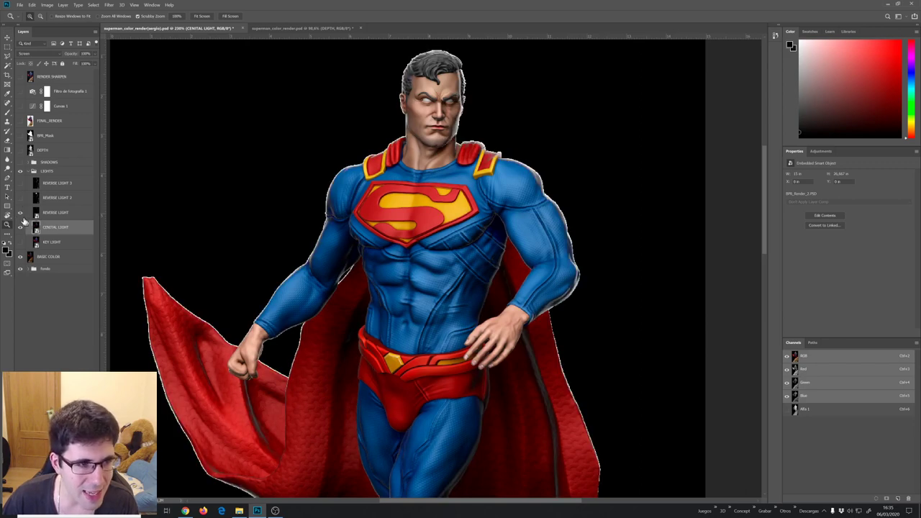
left_click(21, 213)
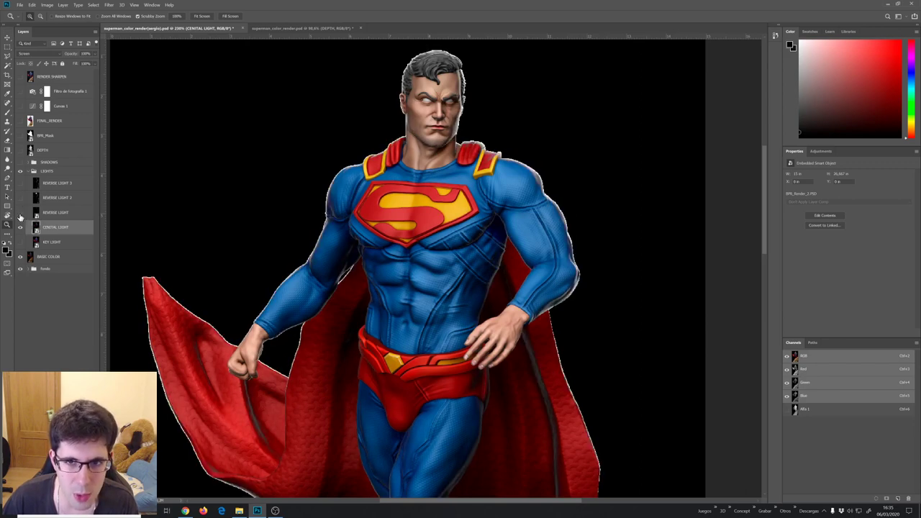
left_click(21, 214)
left_click(21, 215)
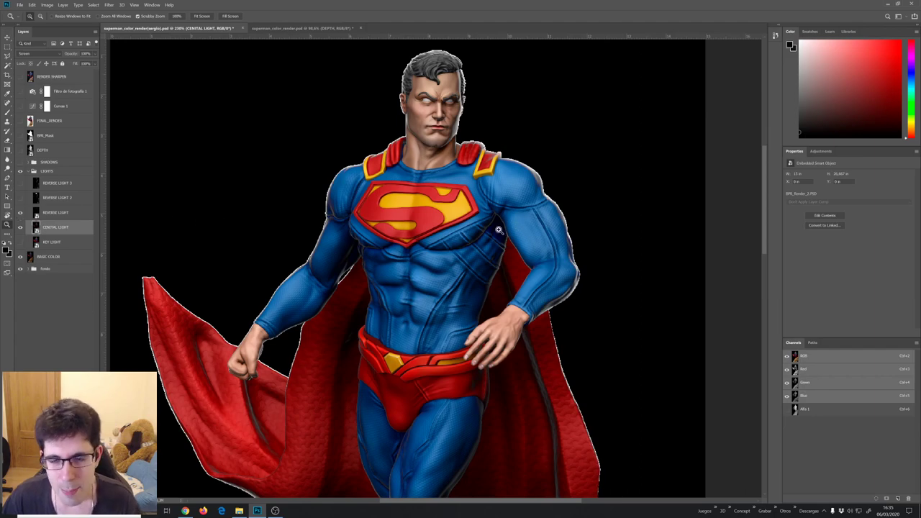
left_click(533, 189)
left_click(560, 185)
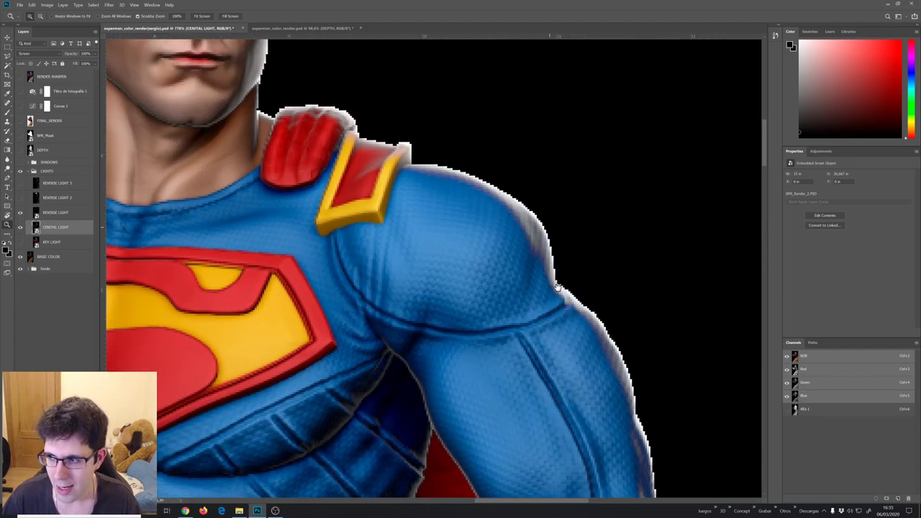
left_click_drag(550, 227, 559, 287)
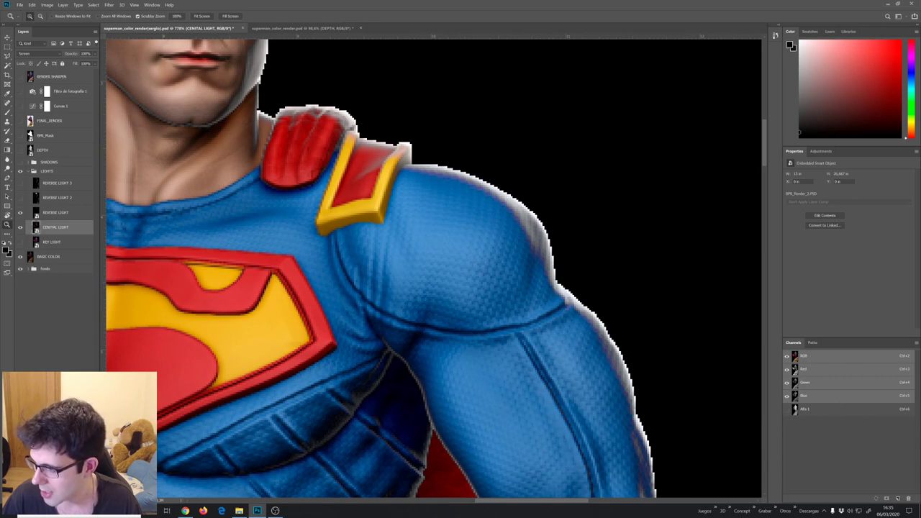
mouse_move(489, 325)
left_mouse_down()
mouse_move(600, 307)
mouse_move(573, 299)
left_mouse_up()
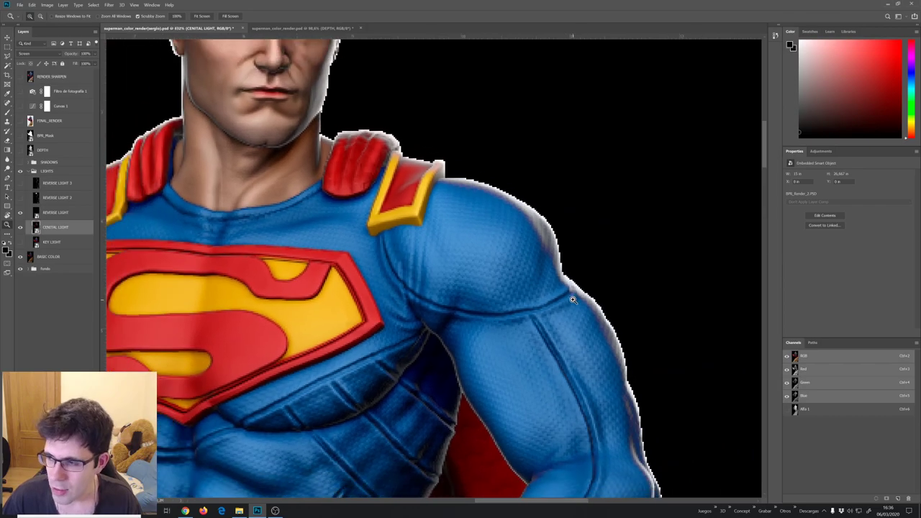
scroll(425, 185, "up", 2)
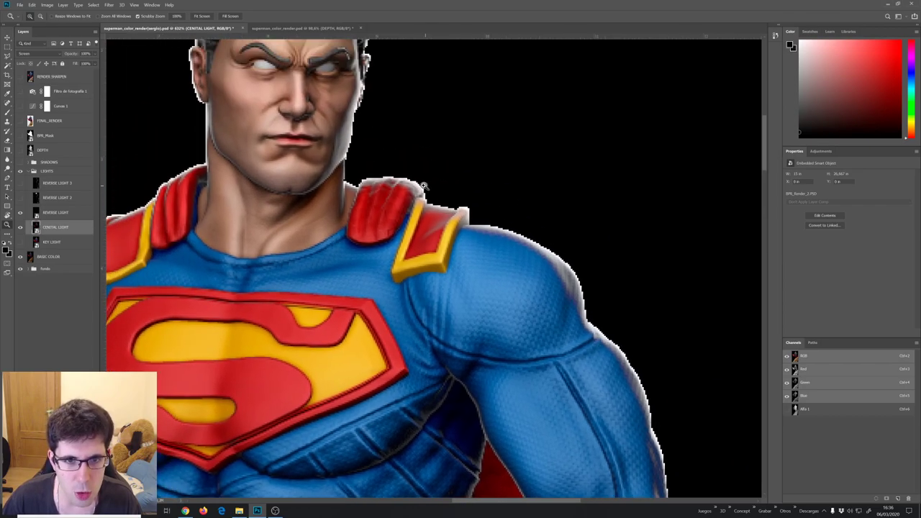
mouse_move(424, 186)
left_mouse_down()
mouse_move(400, 158)
mouse_move(441, 194)
mouse_move(425, 188)
mouse_move(475, 192)
left_mouse_up()
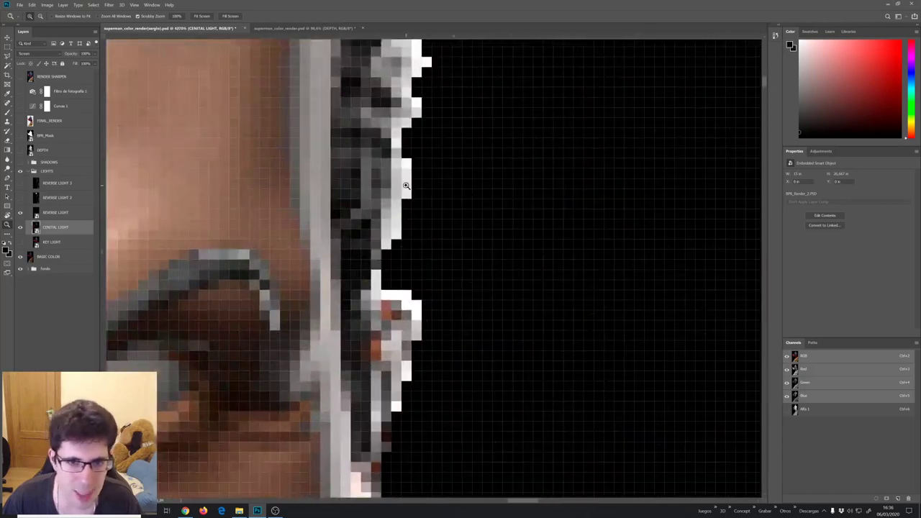
left_click_drag(406, 186, 426, 205)
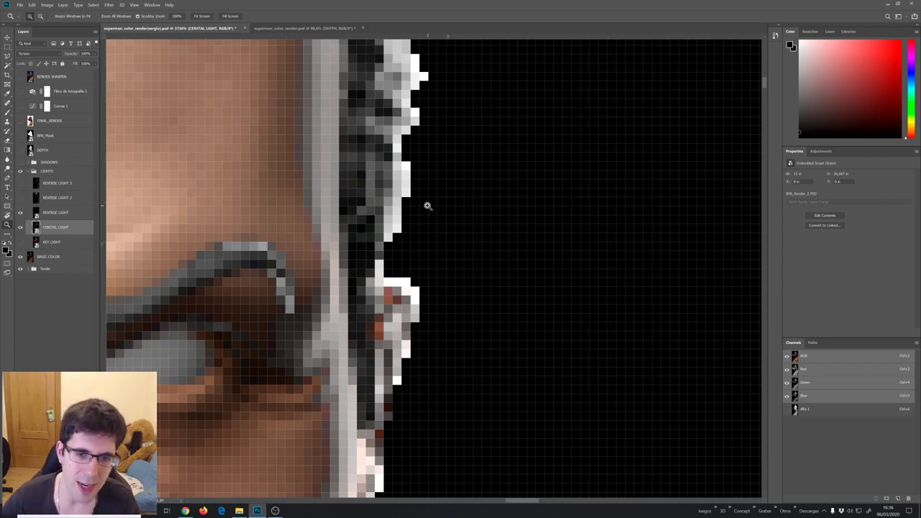
mouse_move(417, 206)
left_mouse_down()
mouse_move(412, 221)
mouse_move(403, 216)
mouse_move(436, 224)
mouse_move(397, 206)
mouse_move(404, 205)
left_mouse_up()
mouse_move(384, 254)
left_mouse_down()
mouse_move(357, 294)
mouse_move(411, 214)
left_mouse_up()
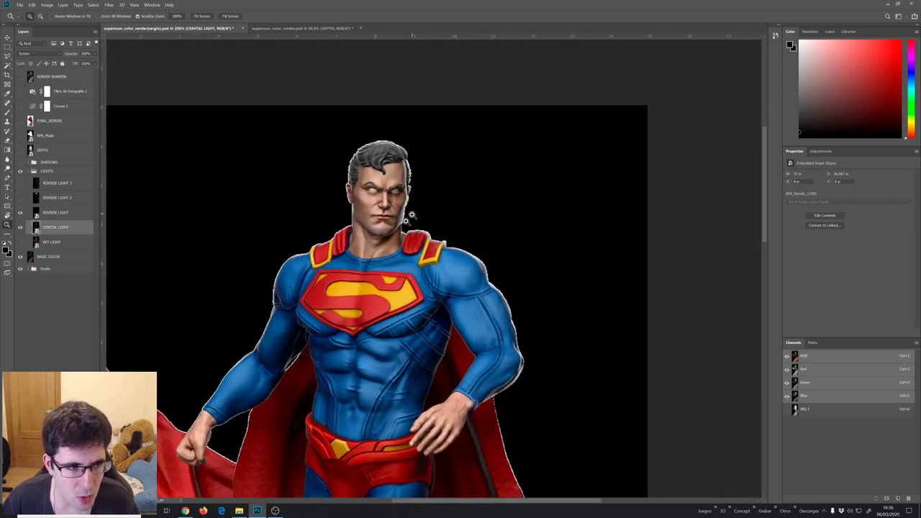
left_click(19, 228)
left_click(20, 227)
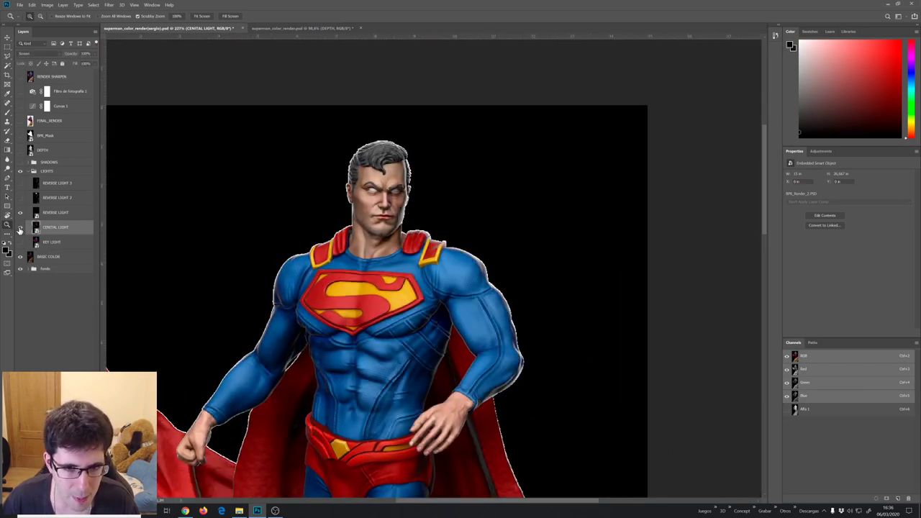
left_click(19, 220)
left_click(19, 219)
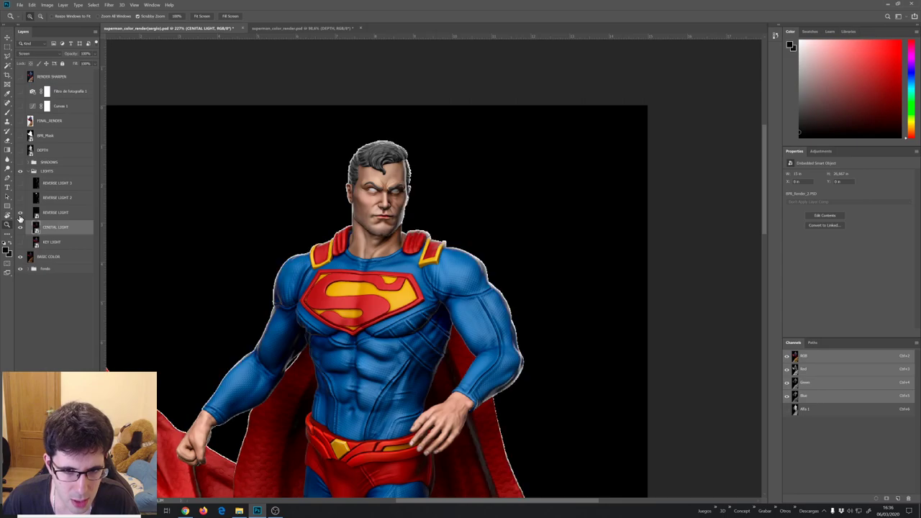
left_click(20, 218)
left_click(20, 218)
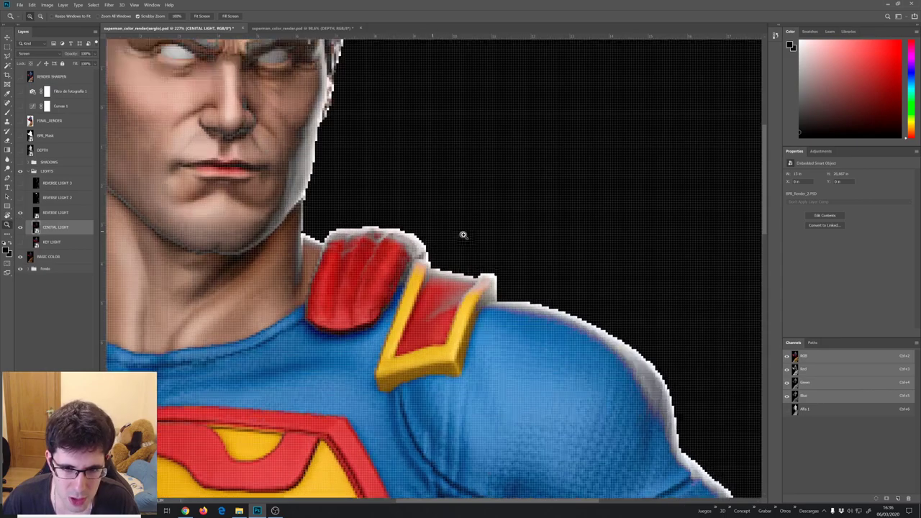
left_click(432, 234)
mouse_move(434, 253)
left_mouse_down()
mouse_move(401, 232)
mouse_move(414, 240)
left_mouse_up()
mouse_move(402, 188)
left_mouse_down()
mouse_move(411, 195)
mouse_move(366, 184)
mouse_move(360, 217)
mouse_move(374, 194)
left_mouse_up()
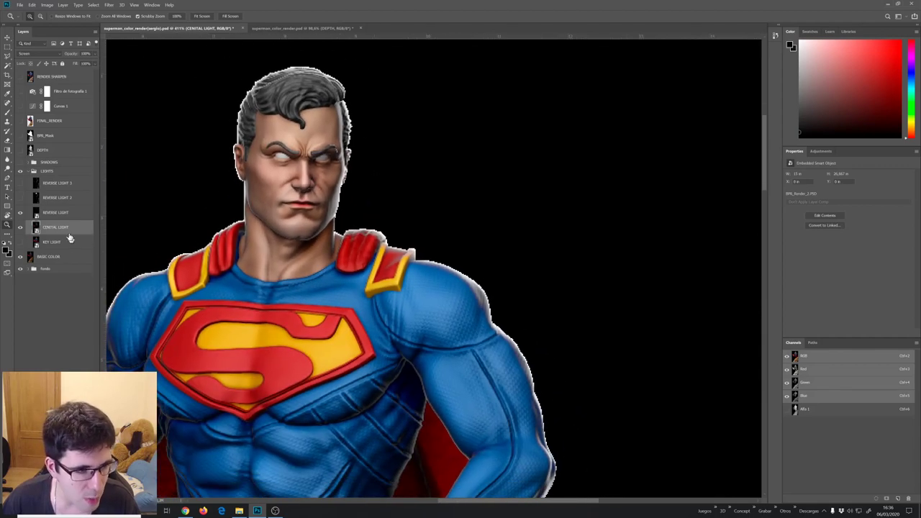
left_click(58, 212)
Add a Levels adjustment clipped to the REVERSE LIGHT layer
left_click(58, 500)
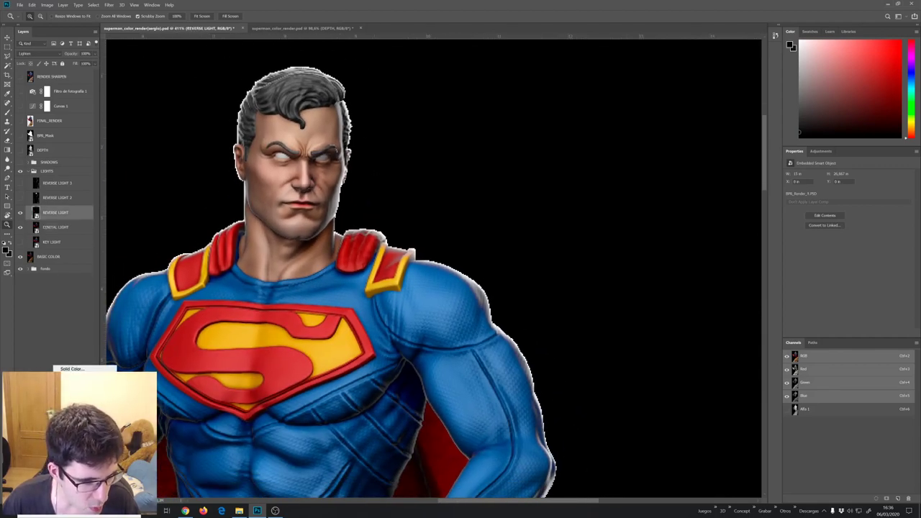
left_click(72, 402)
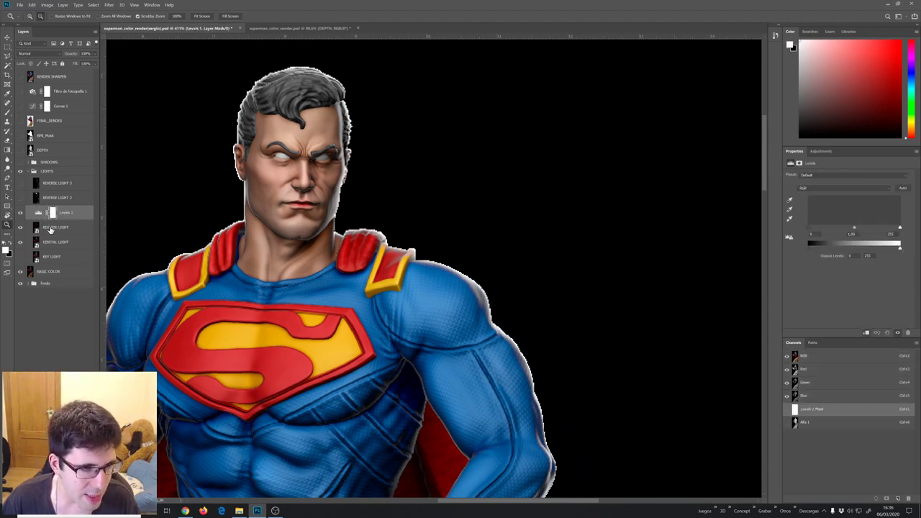
left_click(53, 219, "alt")
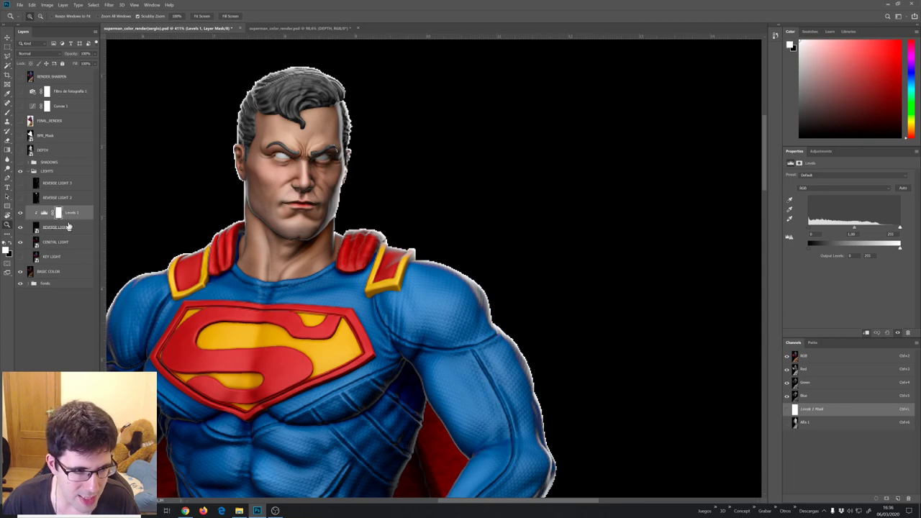
mouse_move(854, 229)
left_mouse_down()
mouse_move(866, 230)
mouse_move(818, 229)
left_mouse_up()
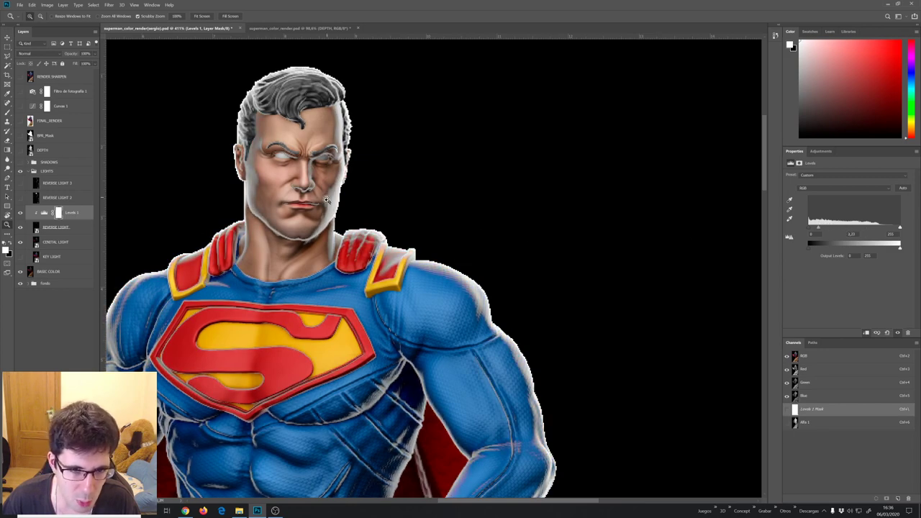
right_click(244, 160)
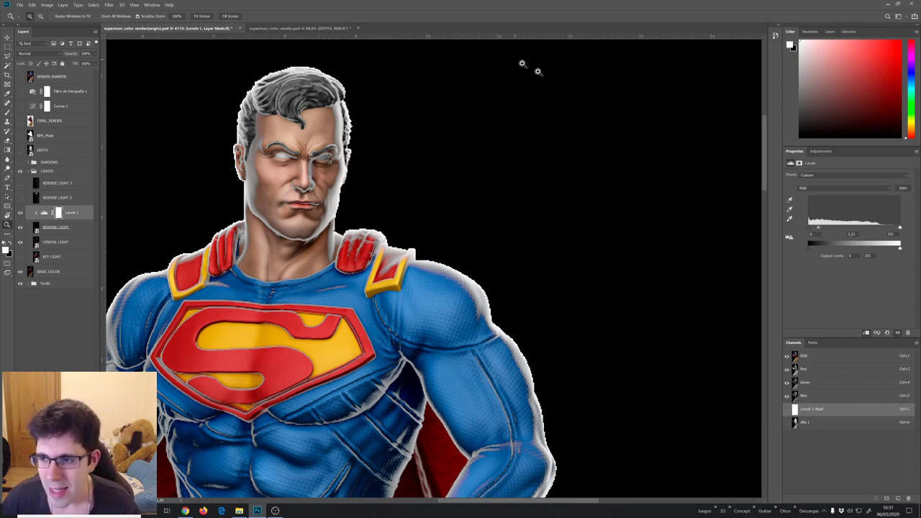
Set Levels 1 inputs to 46, 1.36, 255 and drop REVERSE LIGHT to about half opacity
left_click_drag(819, 229, 868, 226)
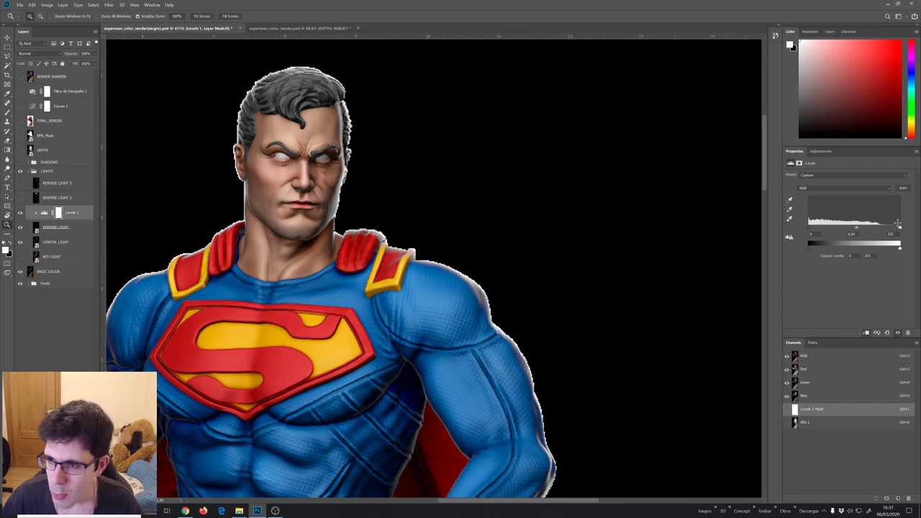
mouse_move(900, 228)
left_mouse_down()
mouse_move(869, 229)
mouse_move(900, 228)
left_mouse_up()
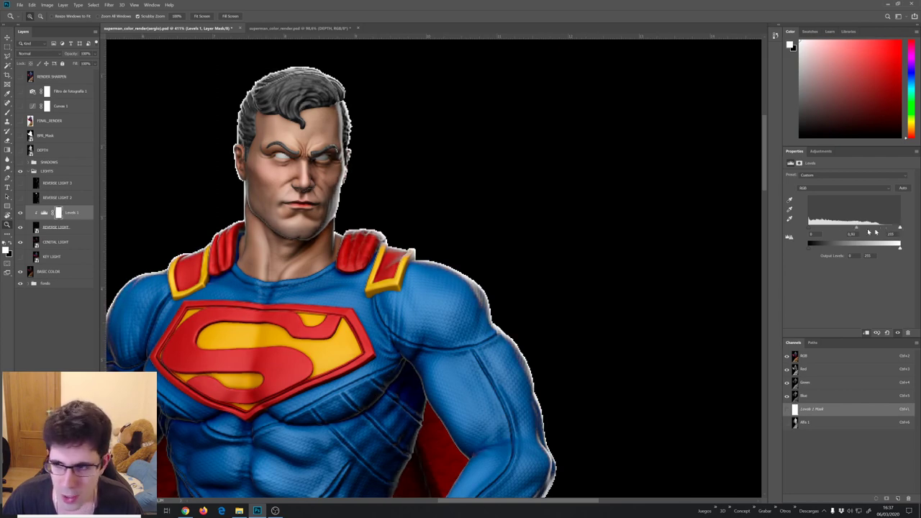
left_click_drag(809, 229, 868, 228)
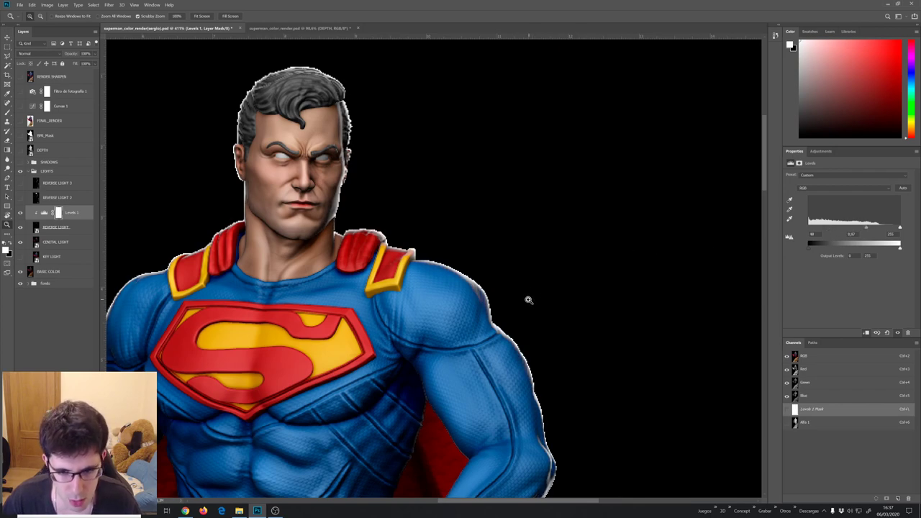
scroll(522, 300, "down", 3)
left_click_drag(501, 302, 461, 227)
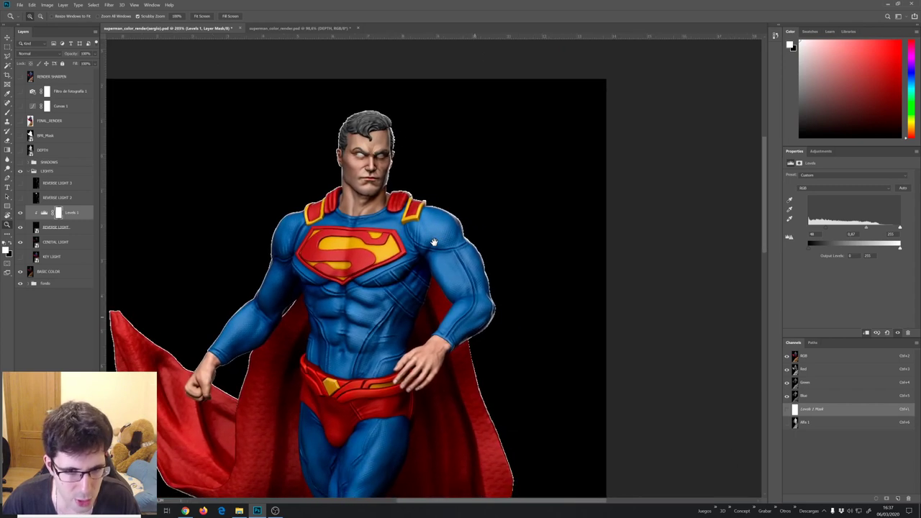
left_click_drag(866, 228, 855, 229)
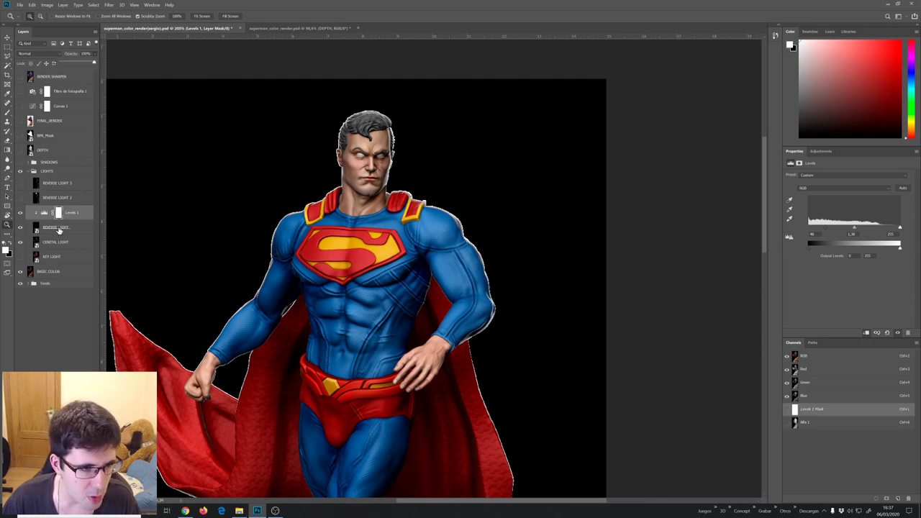
key("alt+bracketleft")
key("5")
key("5")
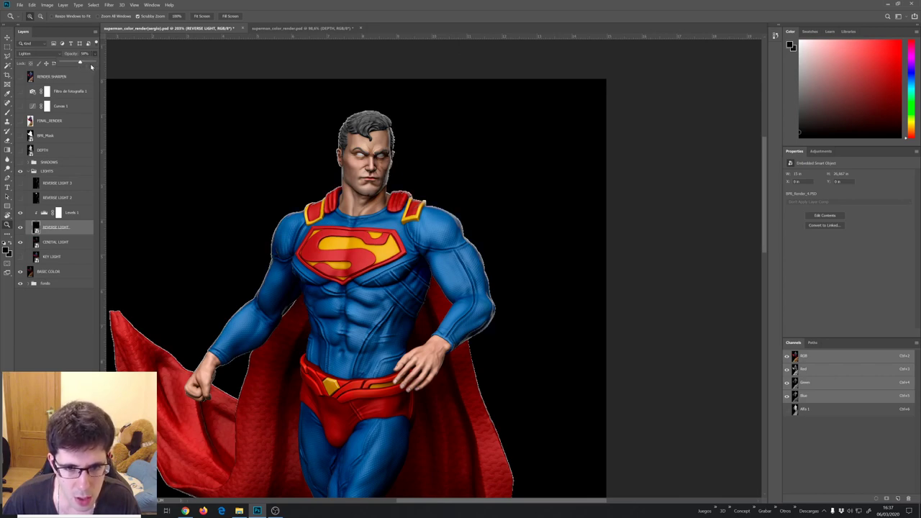
Raise REVERSE LIGHT opacity and turn on REVERSE LIGHT 2, zooming to compare the rim
left_click_drag(87, 63, 87, 64)
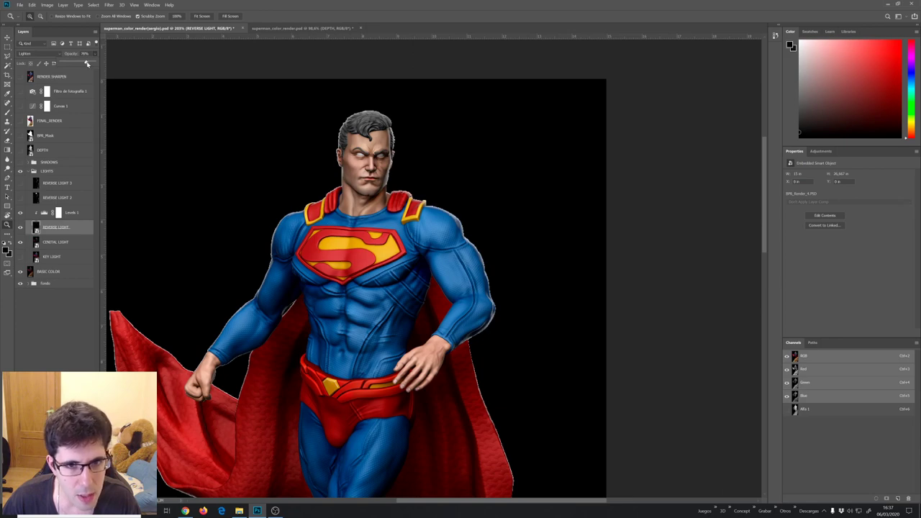
left_click(20, 197)
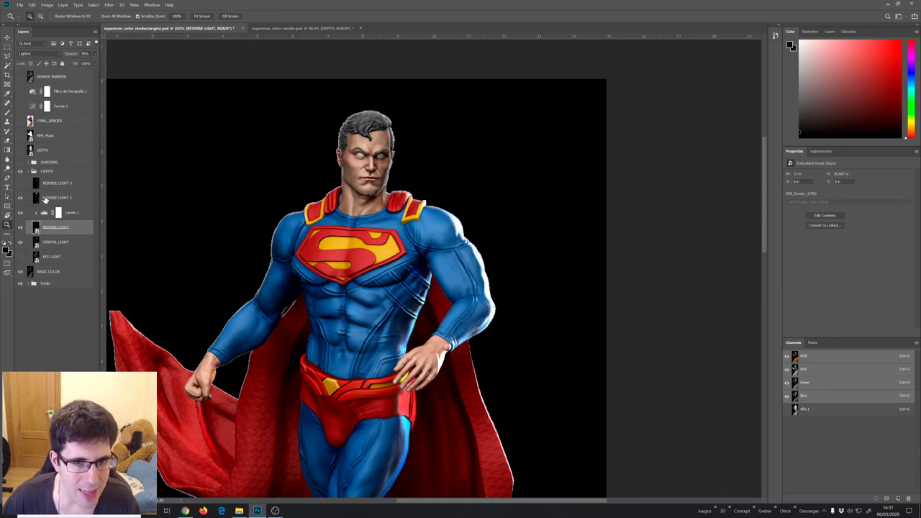
left_click(50, 199)
left_click(20, 200)
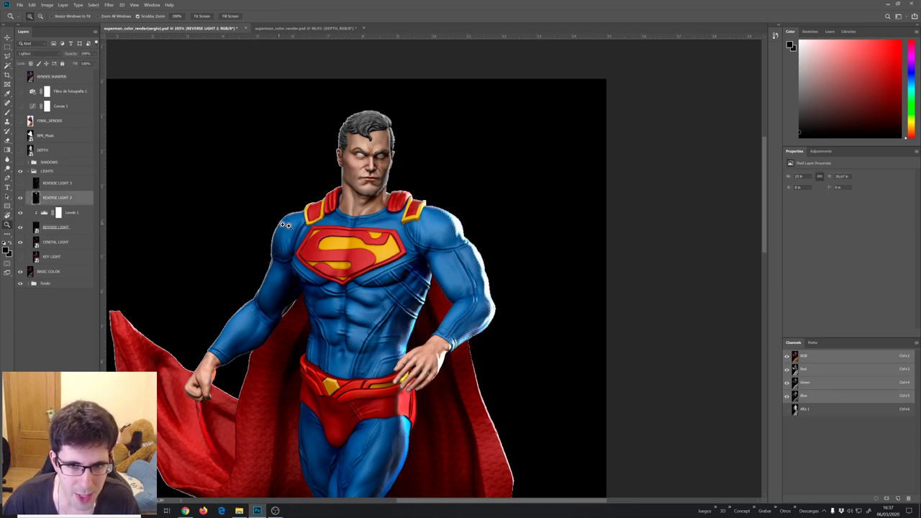
left_click(453, 225)
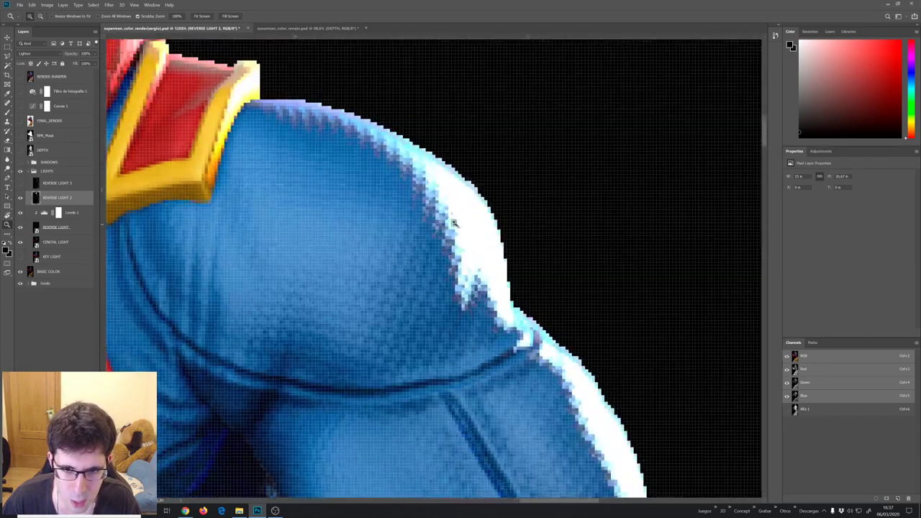
key("ctrl+0")
left_click(461, 316)
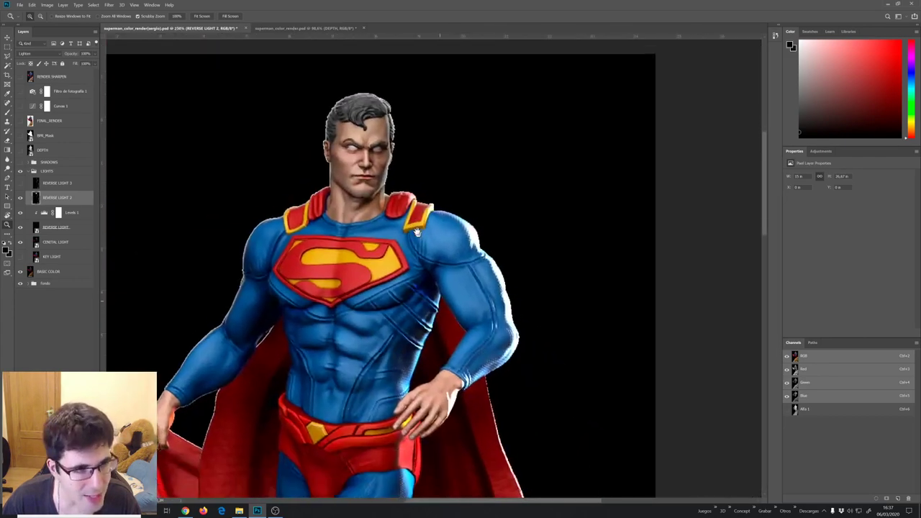
Add a Levels 2 adjustment above REVERSE LIGHT 2 with inputs about 13, 1.31, 203
right_click(58, 200)
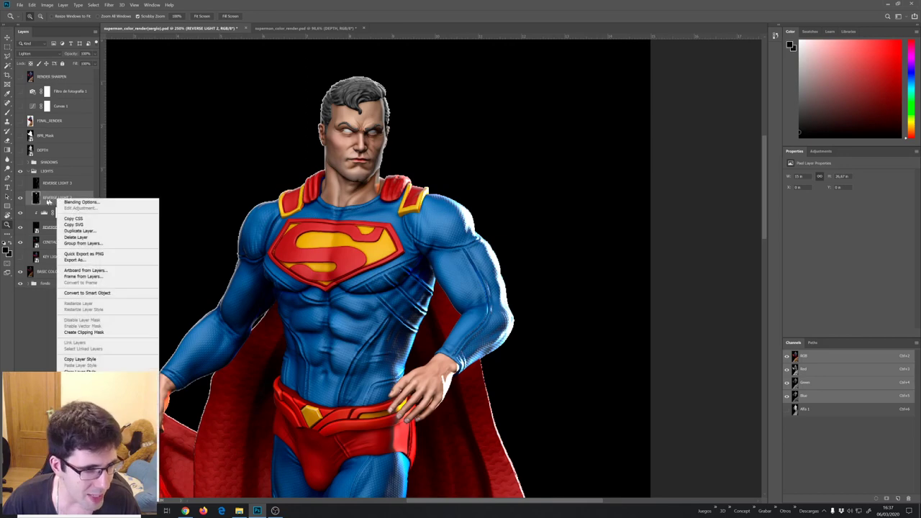
left_click(71, 338)
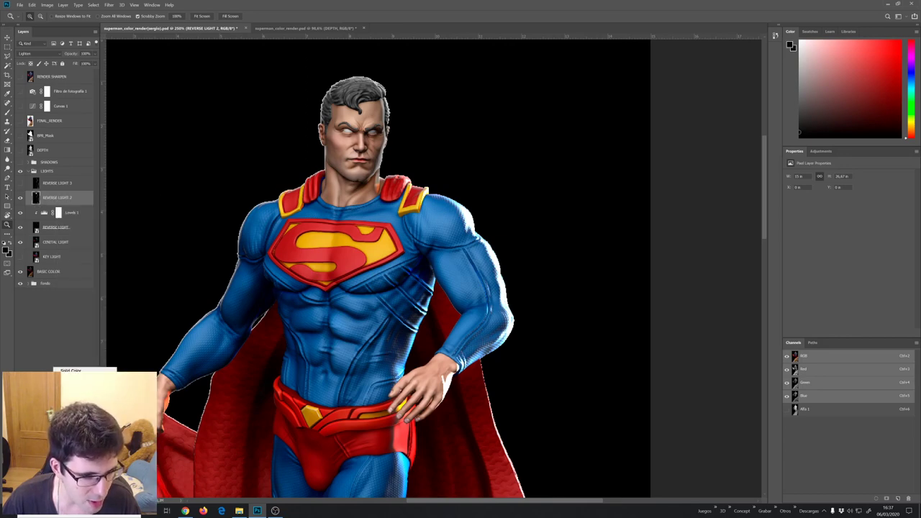
left_click(72, 417)
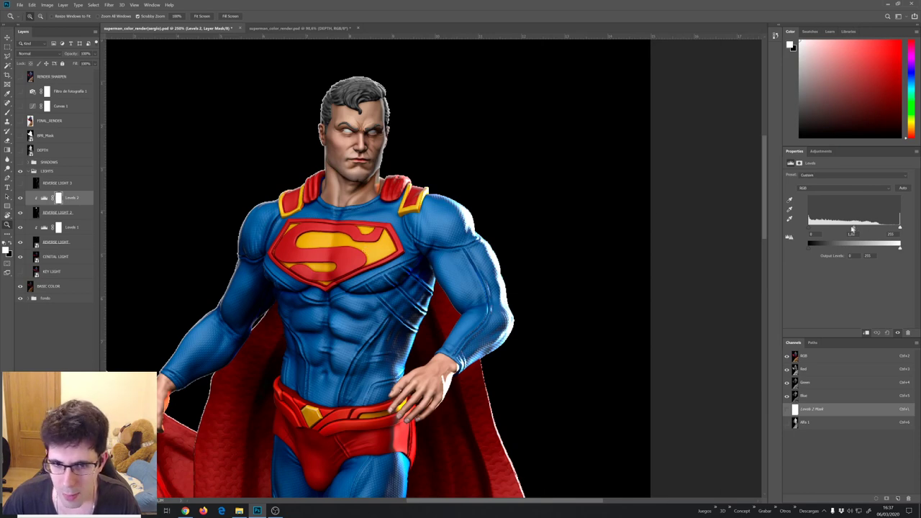
left_click_drag(854, 228, 847, 231)
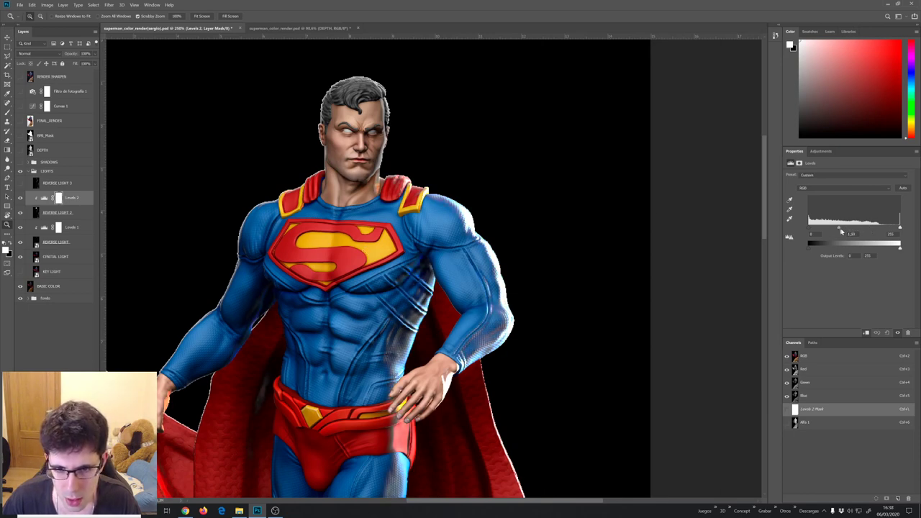
mouse_move(900, 228)
left_mouse_down()
mouse_move(878, 228)
mouse_move(899, 228)
left_mouse_up()
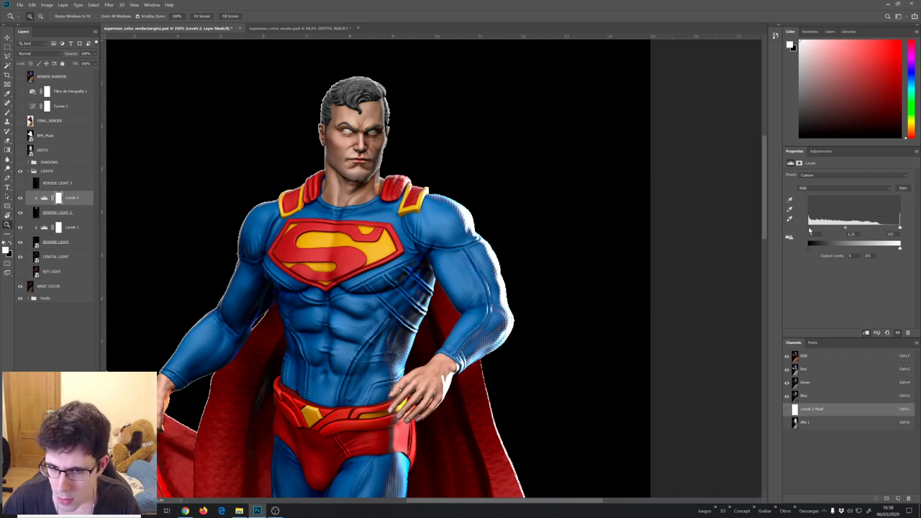
mouse_move(810, 227)
left_mouse_down()
mouse_move(837, 229)
mouse_move(814, 229)
left_mouse_up()
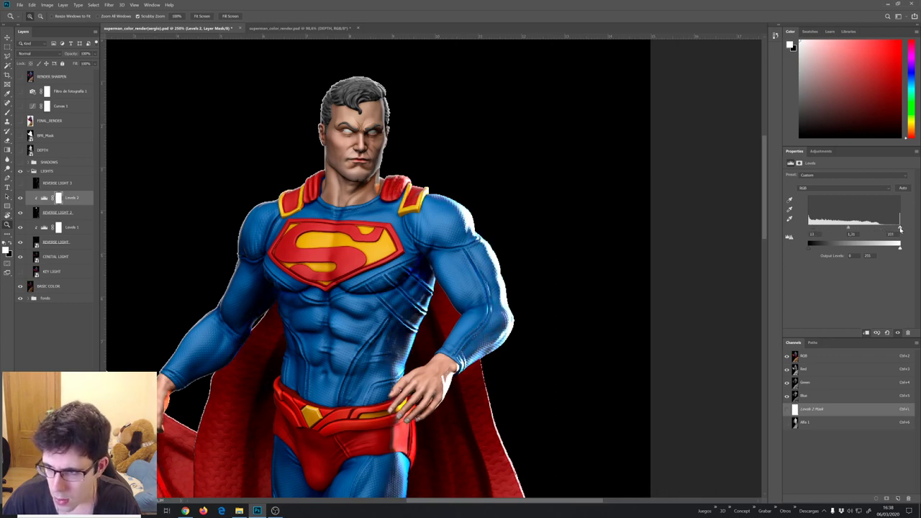
left_click_drag(899, 227, 879, 229)
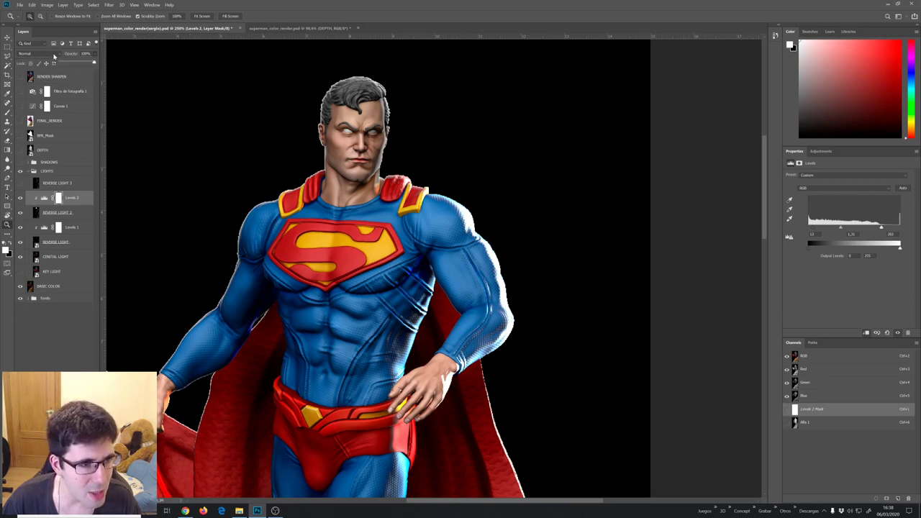
Set both REVERSE LIGHT 2 and REVERSE LIGHT to Screen blending
left_click(57, 213)
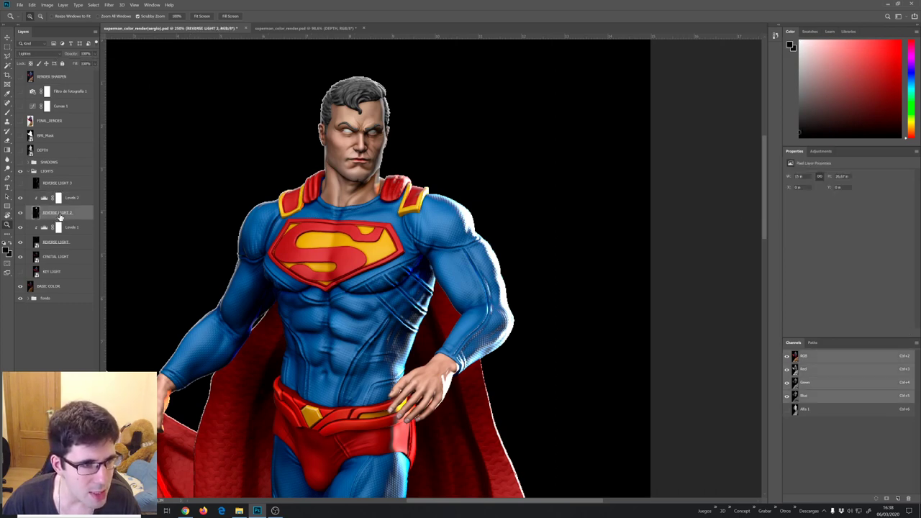
left_click(54, 55)
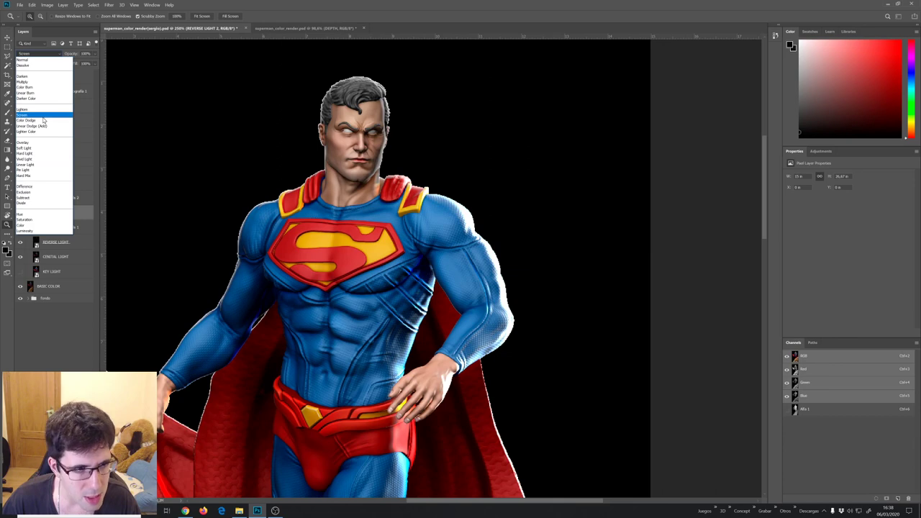
left_click(43, 120)
left_click(54, 243)
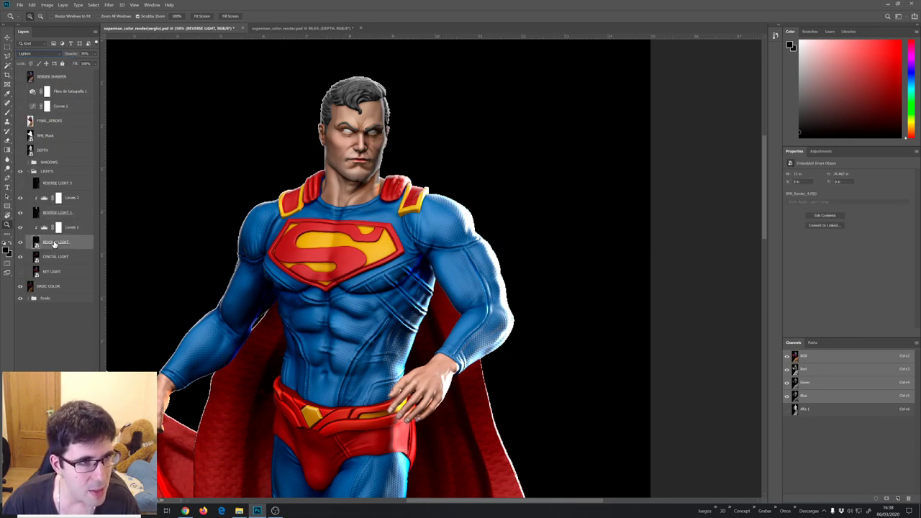
left_click(34, 54)
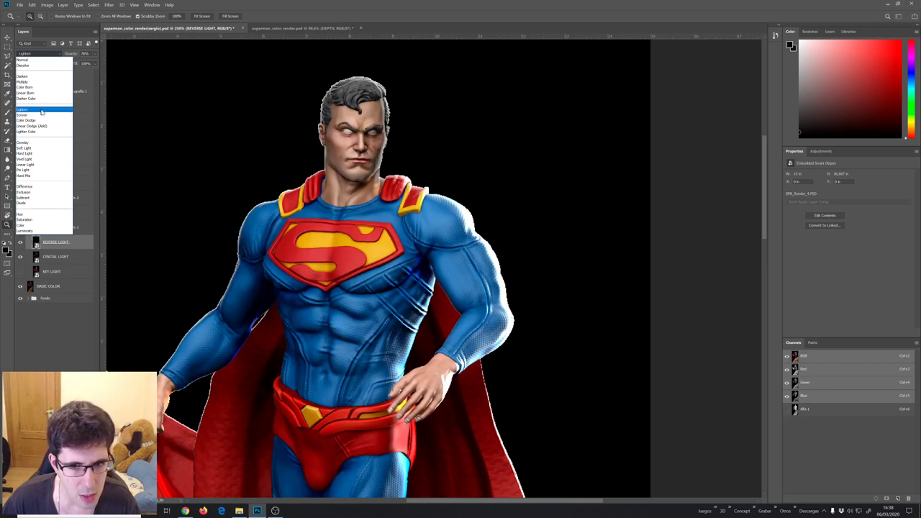
left_click(43, 116)
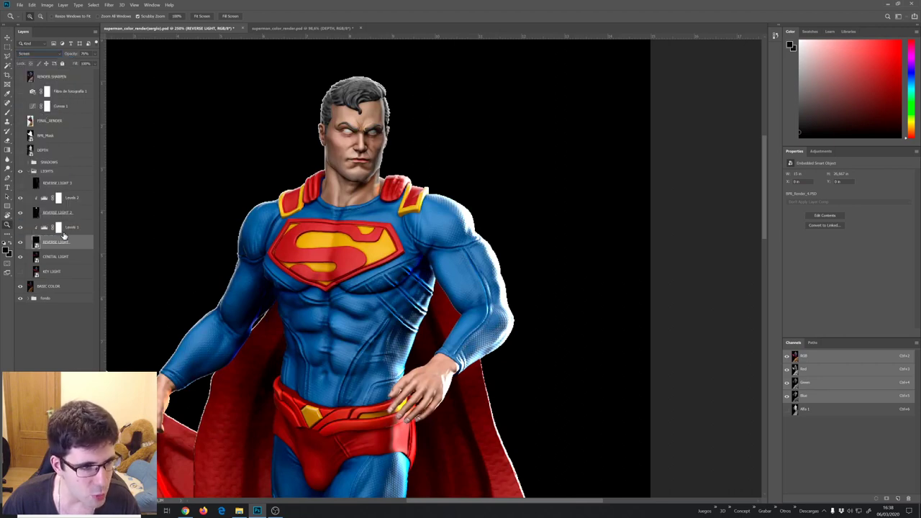
Raise the Levels 1 black input and set Levels 2 to roughly 0, 1.11, 228
left_click(82, 225)
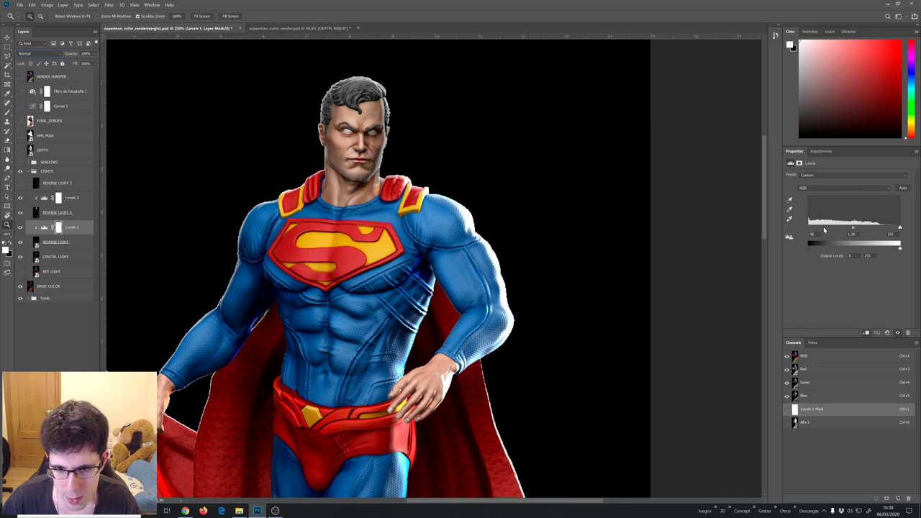
left_click_drag(812, 227, 819, 229)
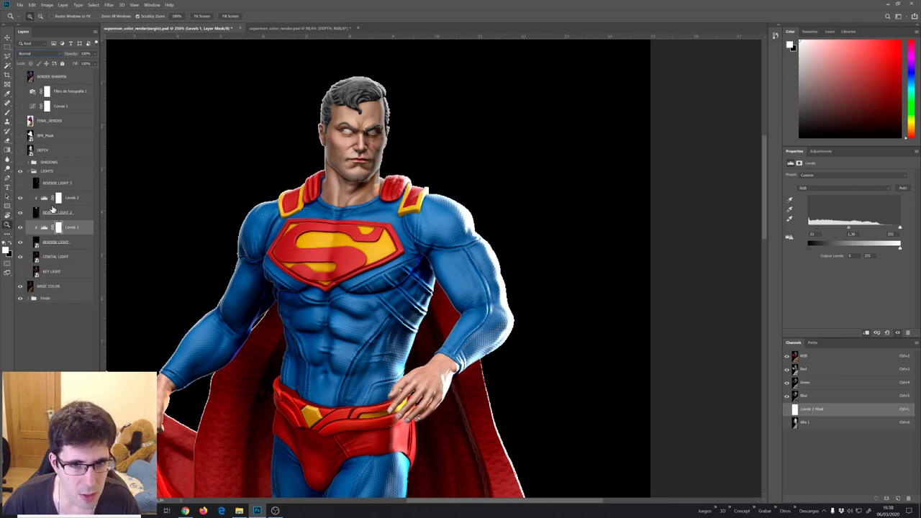
left_click(78, 213)
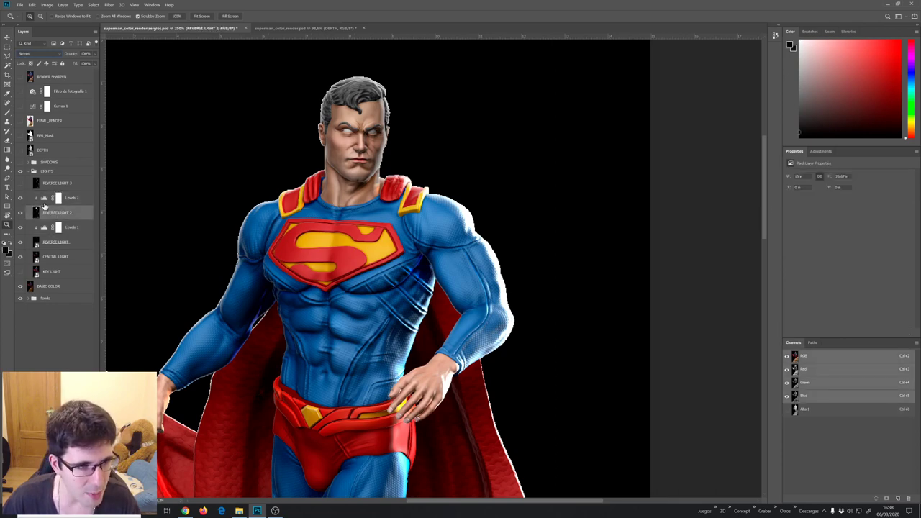
left_click(45, 198)
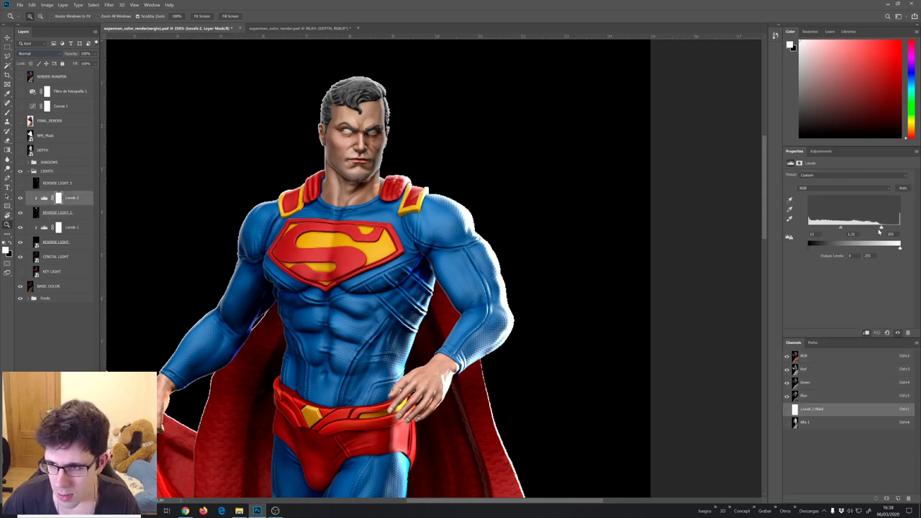
mouse_move(879, 233)
left_mouse_down()
mouse_move(914, 233)
mouse_move(851, 228)
left_mouse_up()
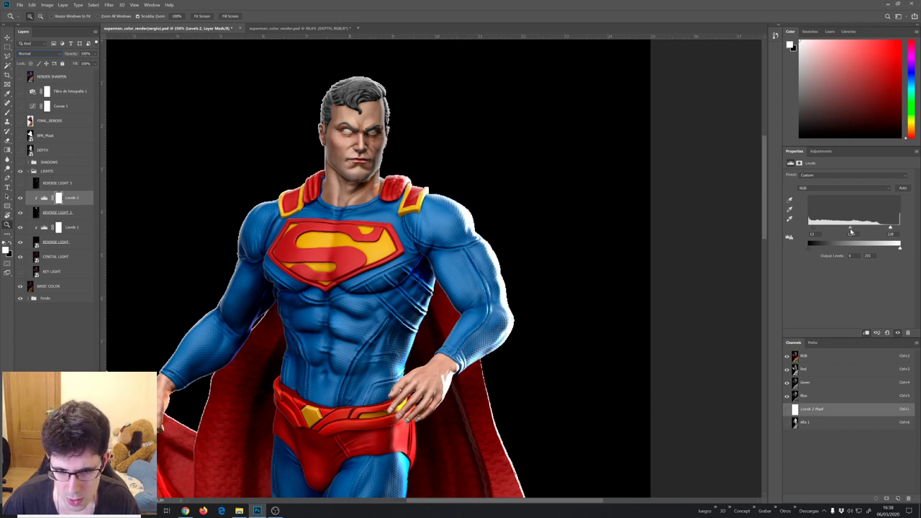
left_click_drag(814, 229, 808, 230)
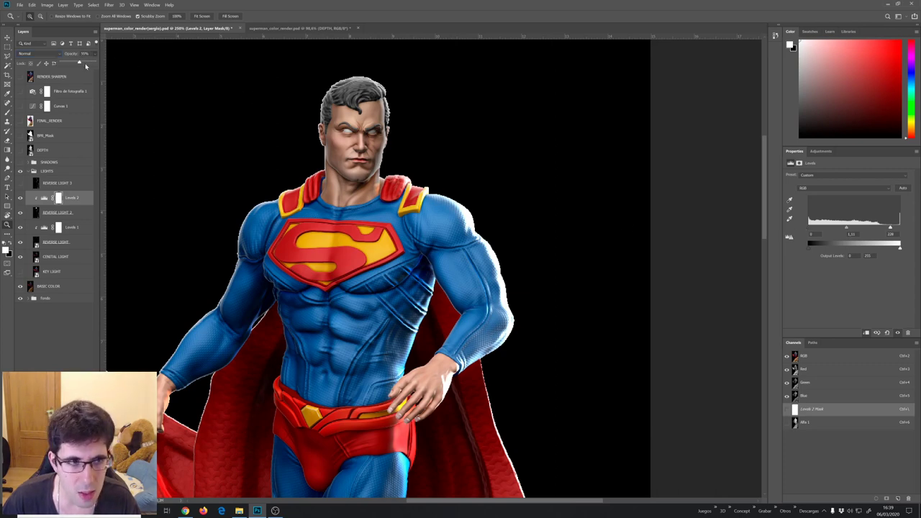
Lower the REVERSE LIGHT 2 layer's opacity, zooming around the figure to judge it
key("alt+bracketleft")
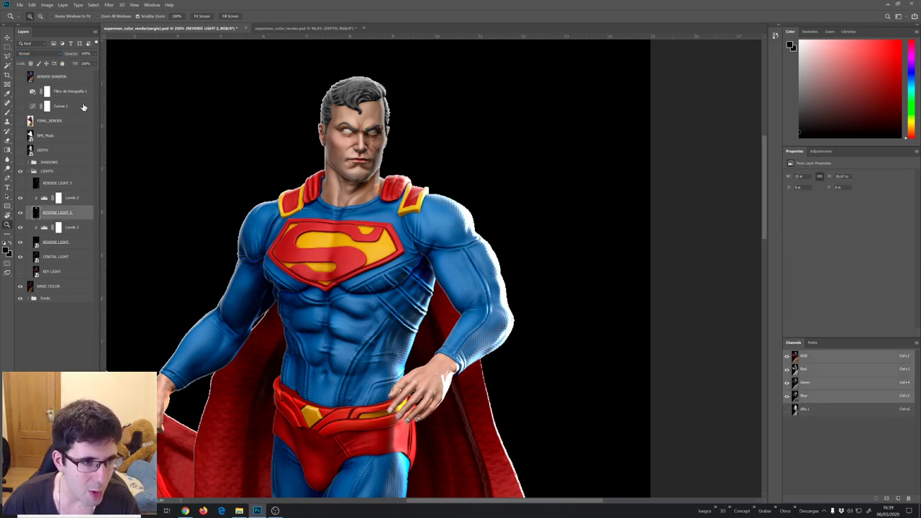
left_click(92, 53)
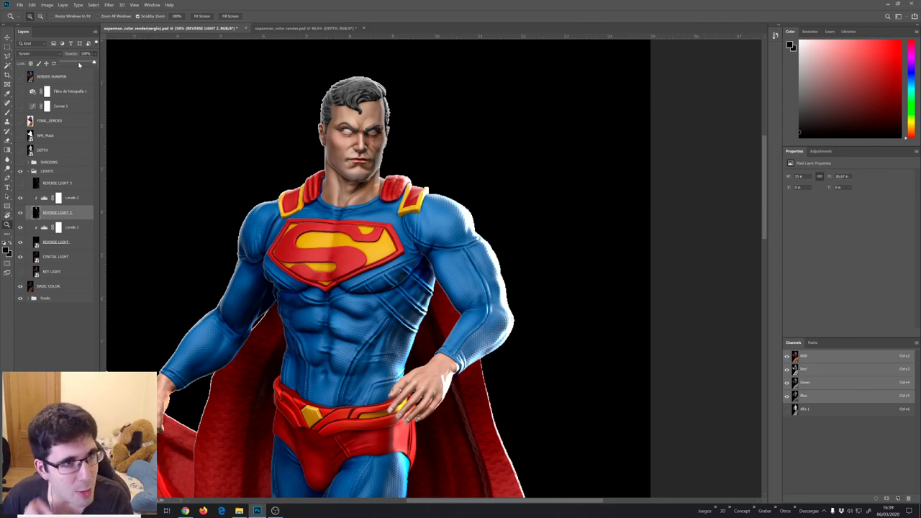
left_click_drag(95, 63, 87, 63)
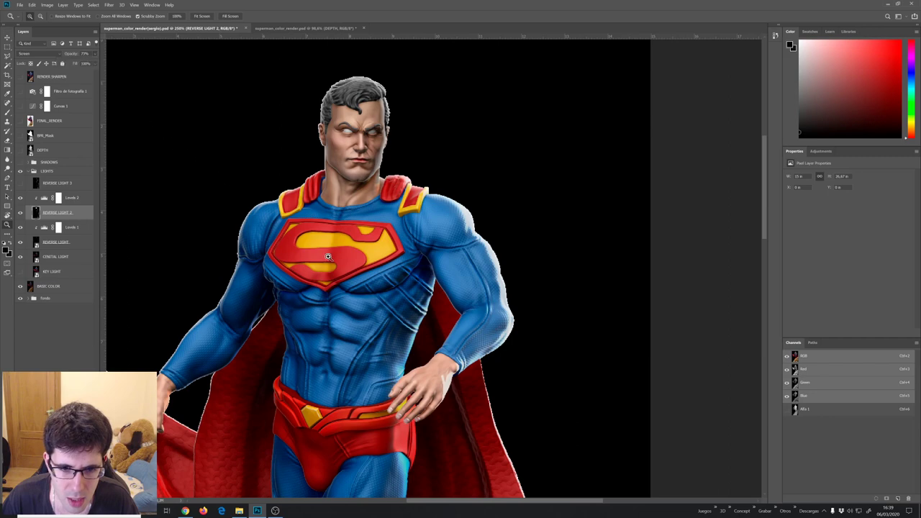
mouse_move(343, 261)
left_mouse_down()
mouse_move(318, 257)
mouse_move(372, 249)
left_mouse_up()
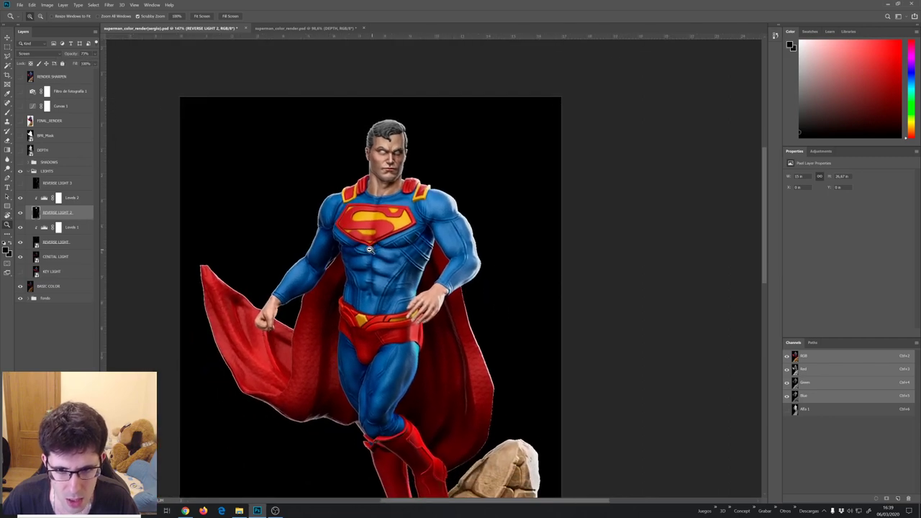
left_click(435, 229)
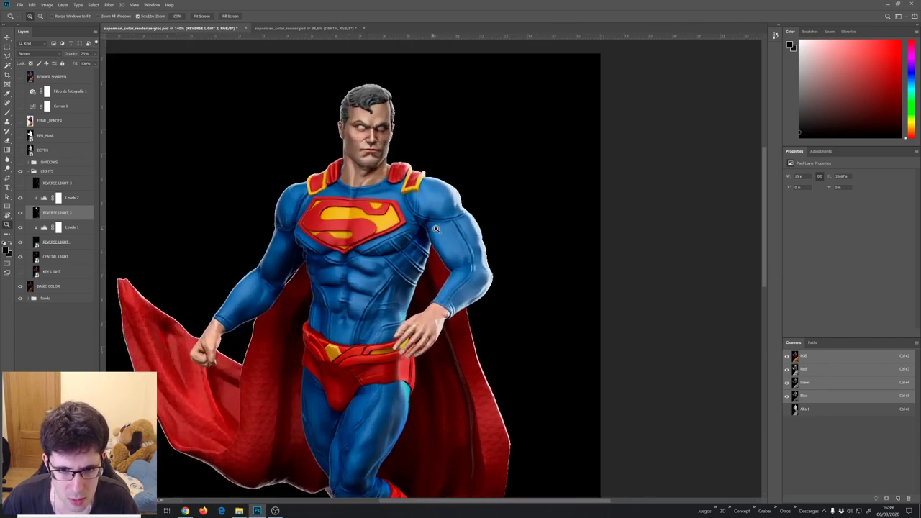
left_click_drag(436, 229, 452, 227)
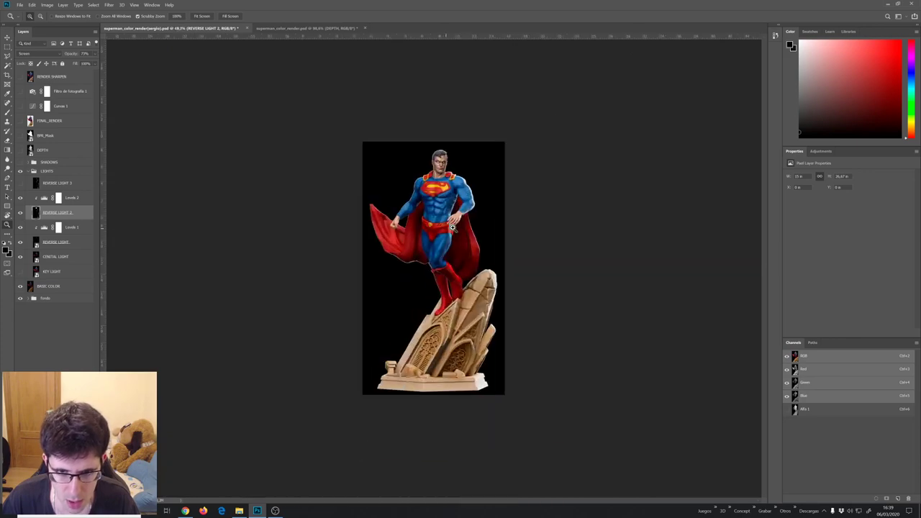
key("ctrl+plus")
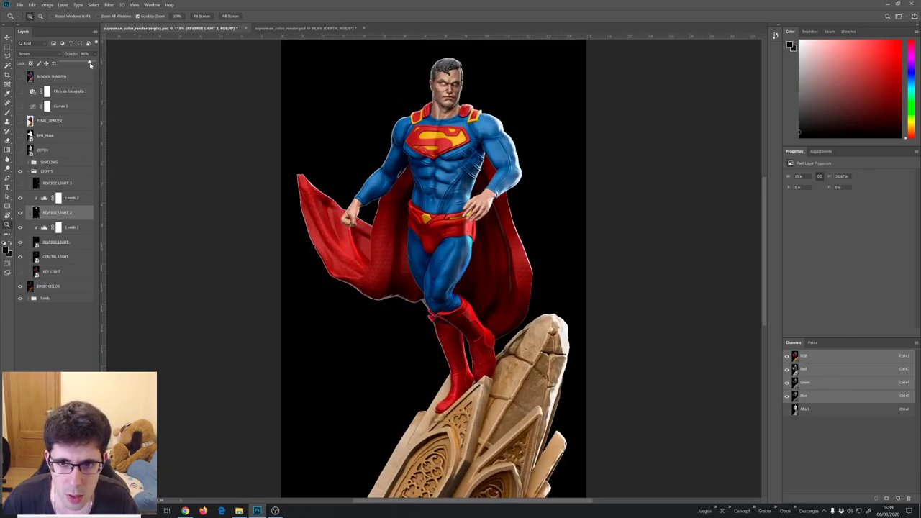
mouse_move(414, 149)
left_mouse_down()
mouse_move(501, 210)
mouse_move(403, 227)
left_mouse_up()
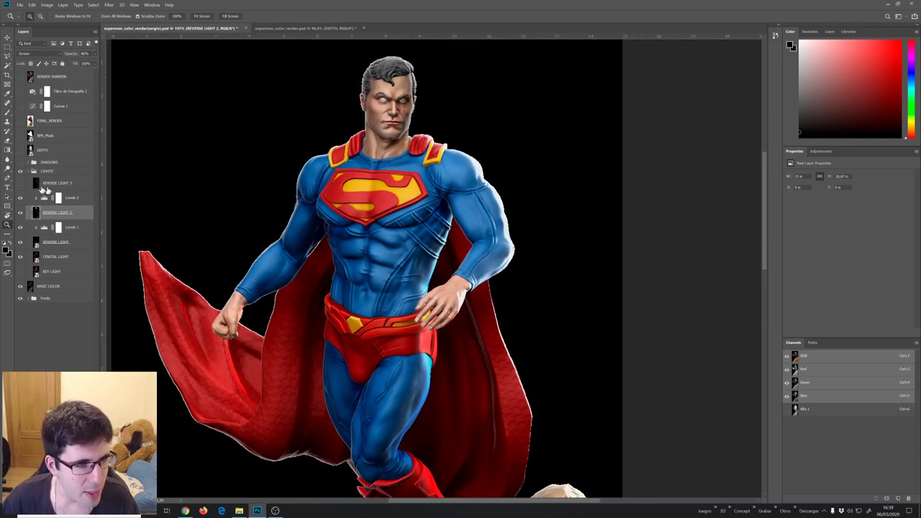
Turn on the REVERSE LIGHT 3 rim light, comparing on and off, and select it
left_click(22, 185)
left_click(22, 184)
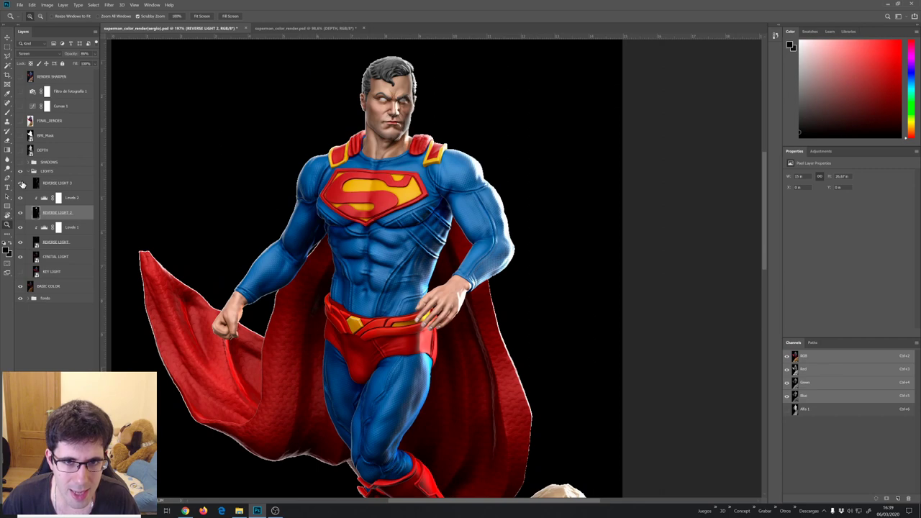
left_click(22, 184)
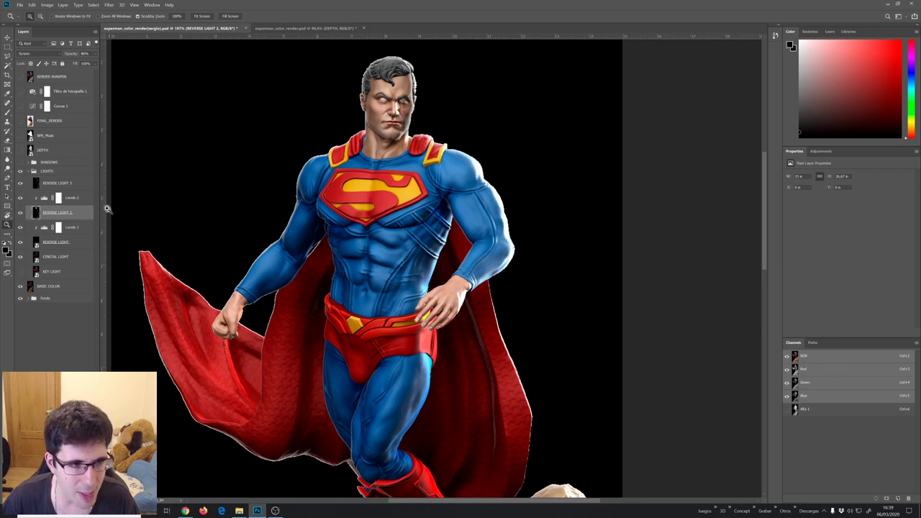
left_click(21, 184)
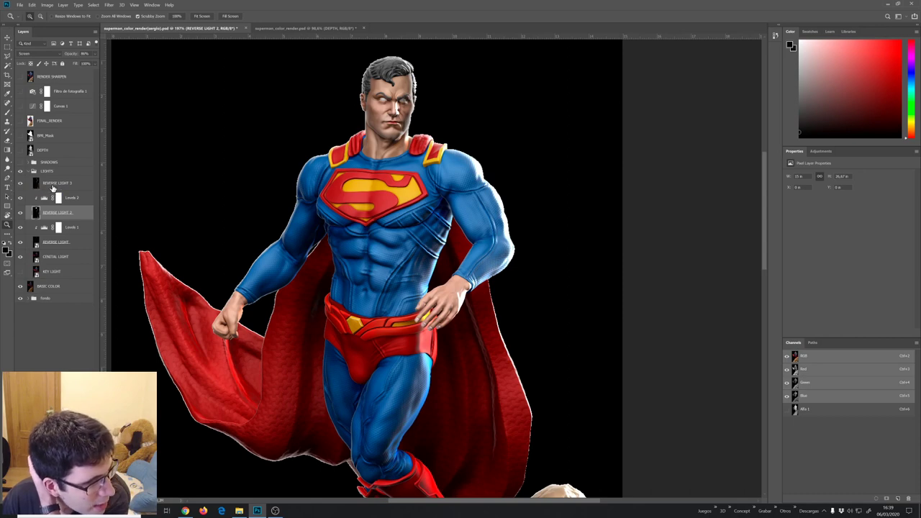
left_click(52, 186)
Switch REVERSE LIGHT 3 to Lighten blend mode, then zoom in on Superman's chest and head
left_click(32, 53)
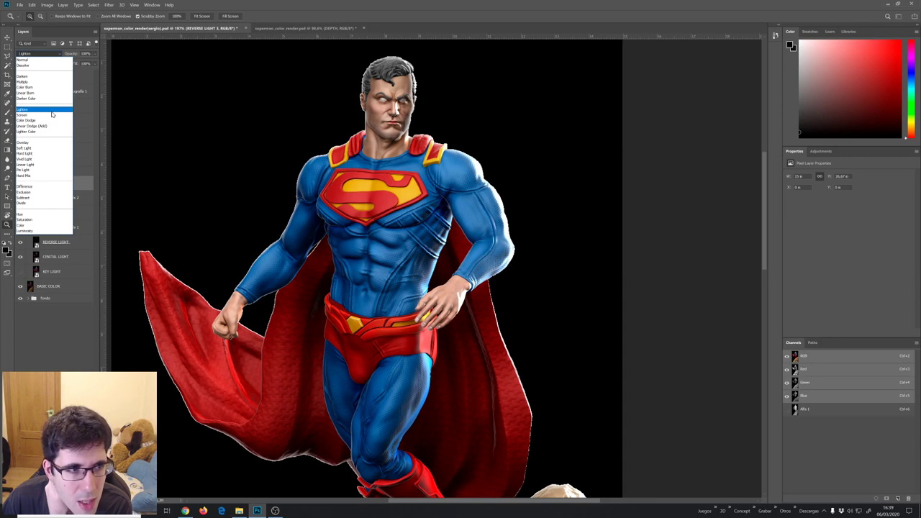
left_click(52, 113)
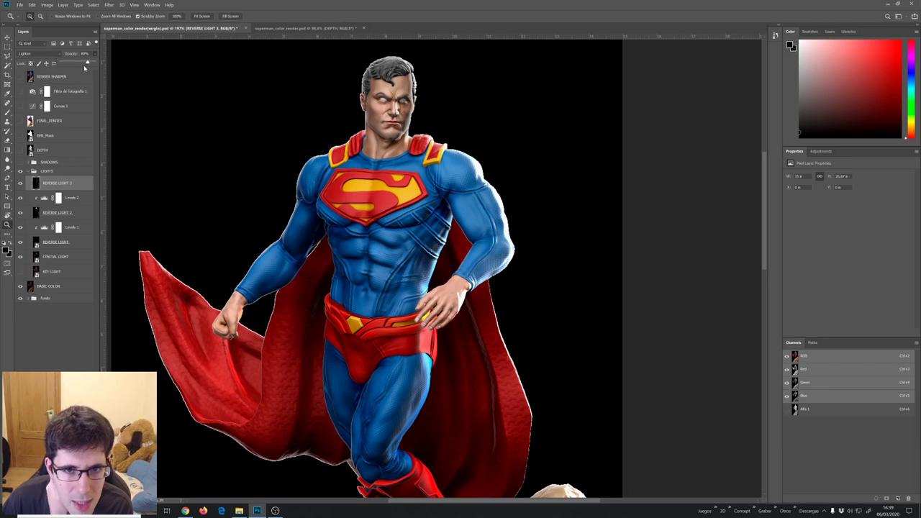
left_click(259, 194, "alt")
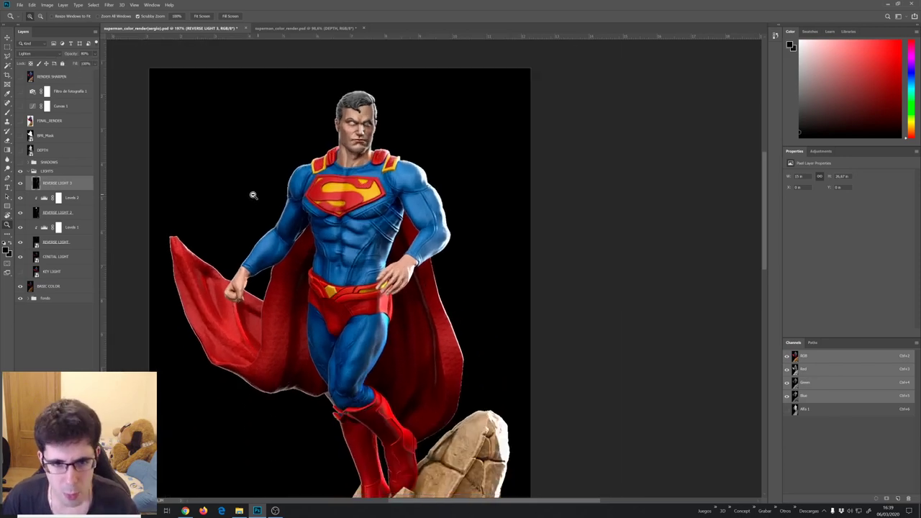
left_click(253, 195, "alt")
left_click(358, 196, "alt")
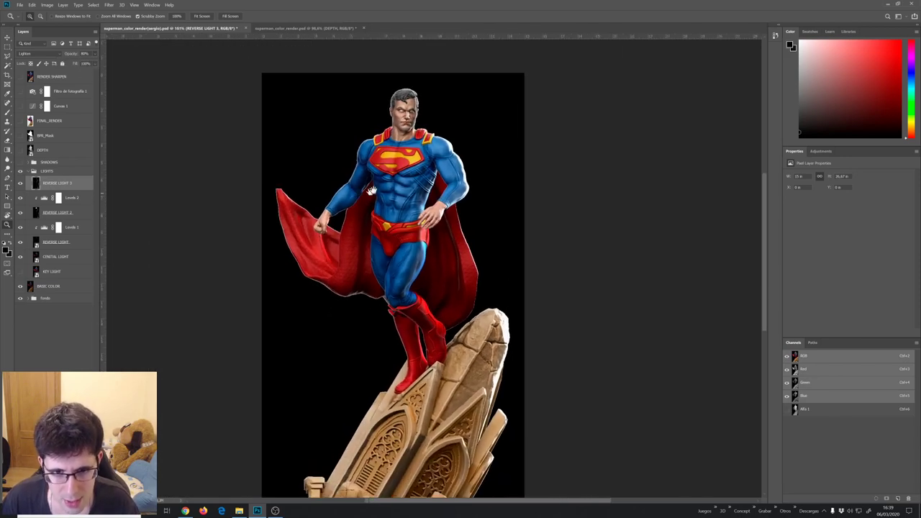
mouse_move(358, 196)
left_mouse_down()
mouse_move(413, 208)
mouse_move(36, 263)
mouse_move(36, 186)
left_mouse_up()
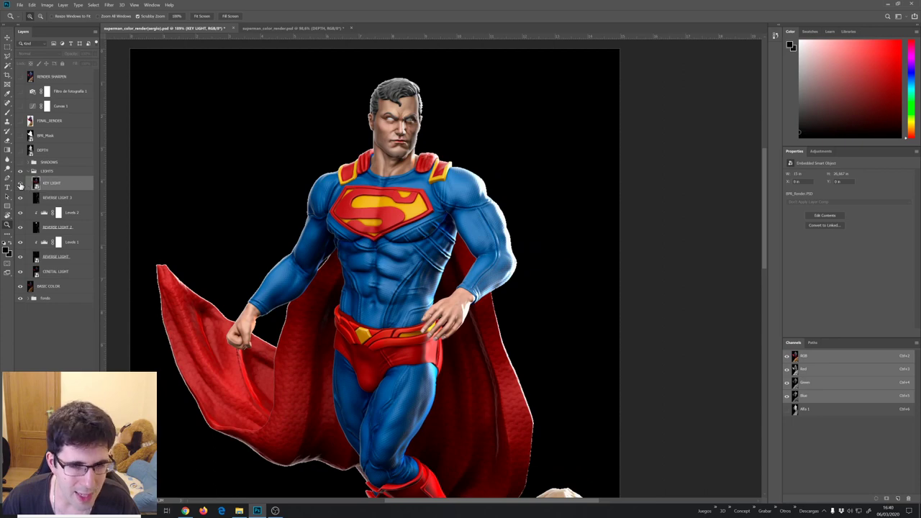
Toggle KEY LIGHT on and off to judge its effect, leaving it visible for a new blend mode
left_click(20, 184)
left_click(20, 184)
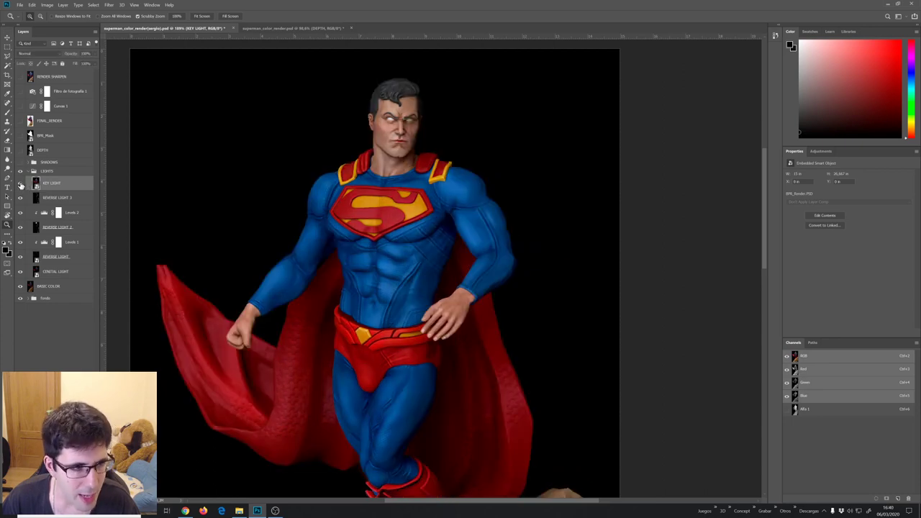
left_click(20, 184)
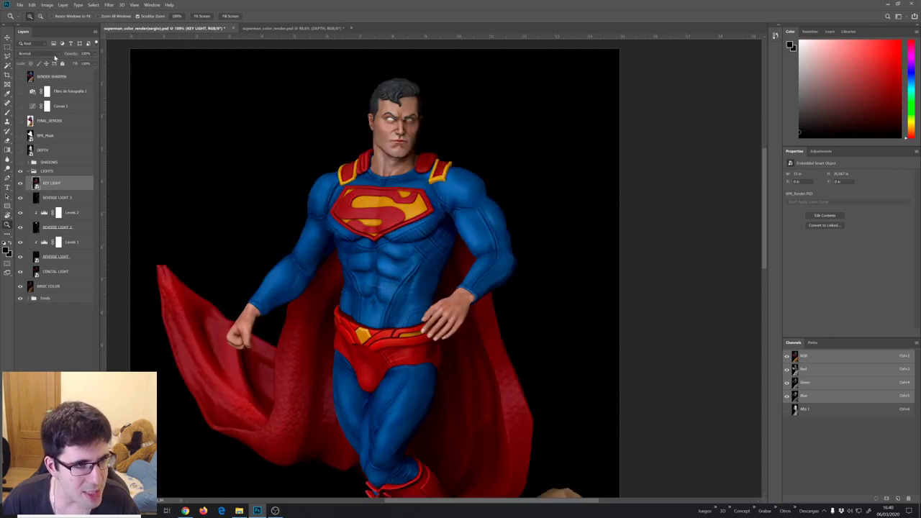
left_click(43, 54)
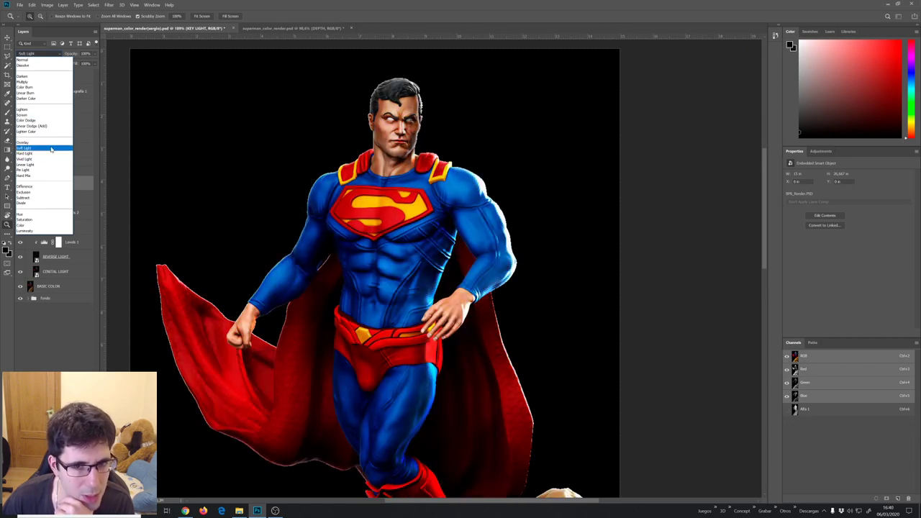
left_click(51, 149)
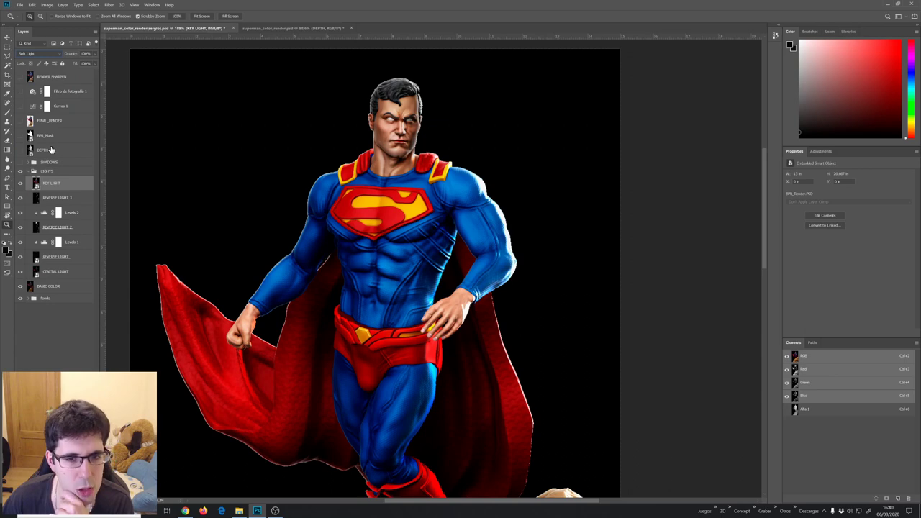
left_click(21, 185)
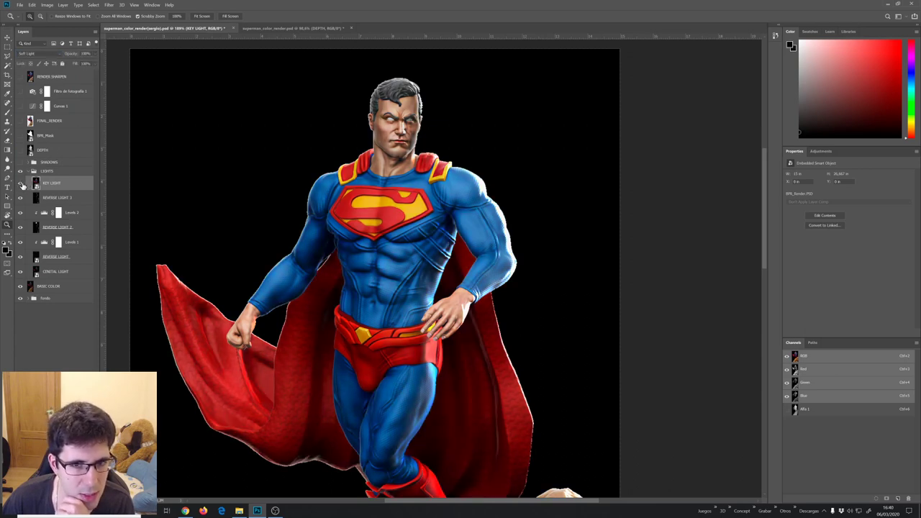
left_click(21, 184)
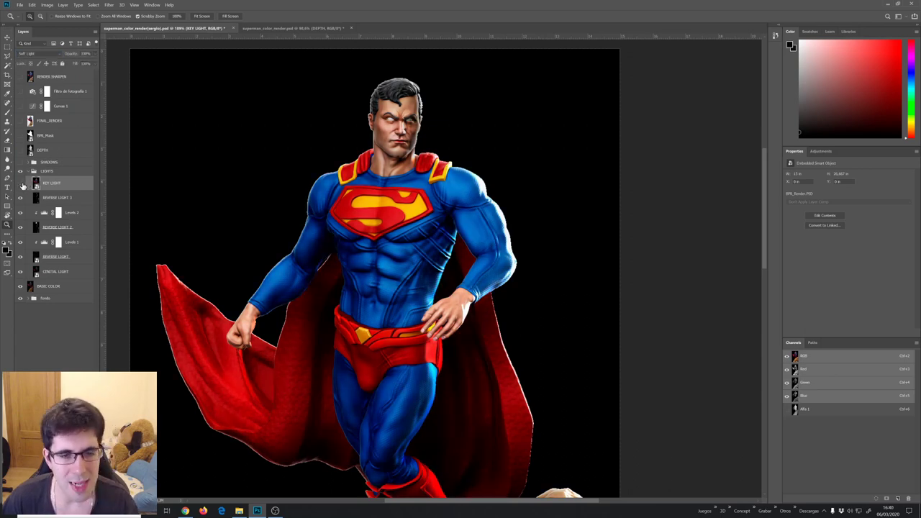
left_click(21, 184)
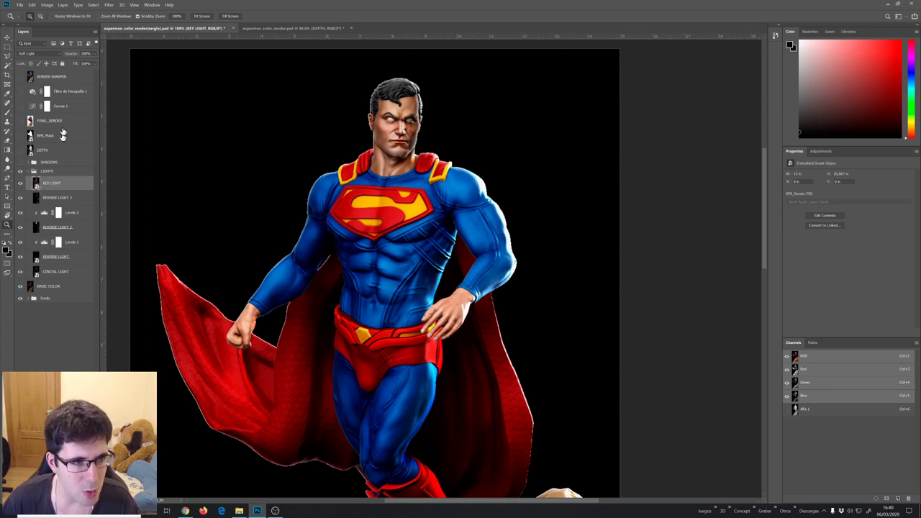
left_click(82, 64)
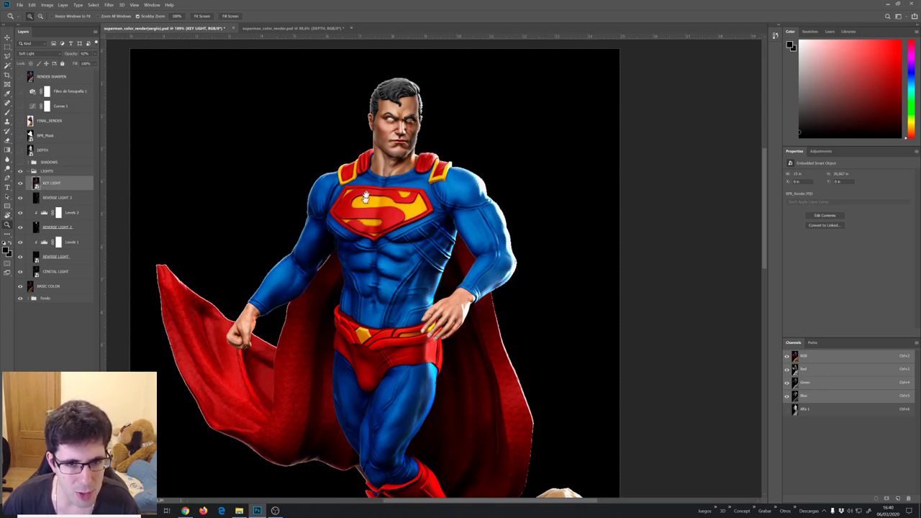
scroll(384, 167, "down", 2)
scroll(384, 168, "down", 2)
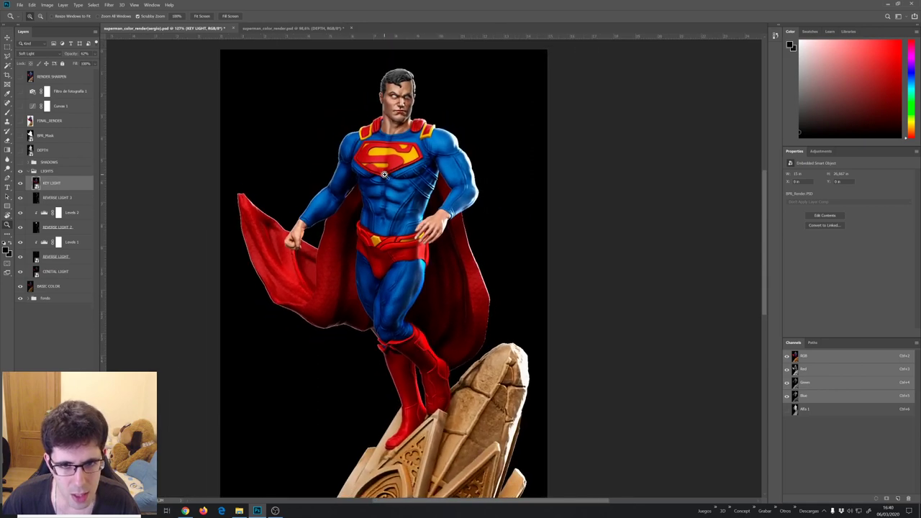
scroll(386, 173, "up", 2)
scroll(396, 176, "up", 1)
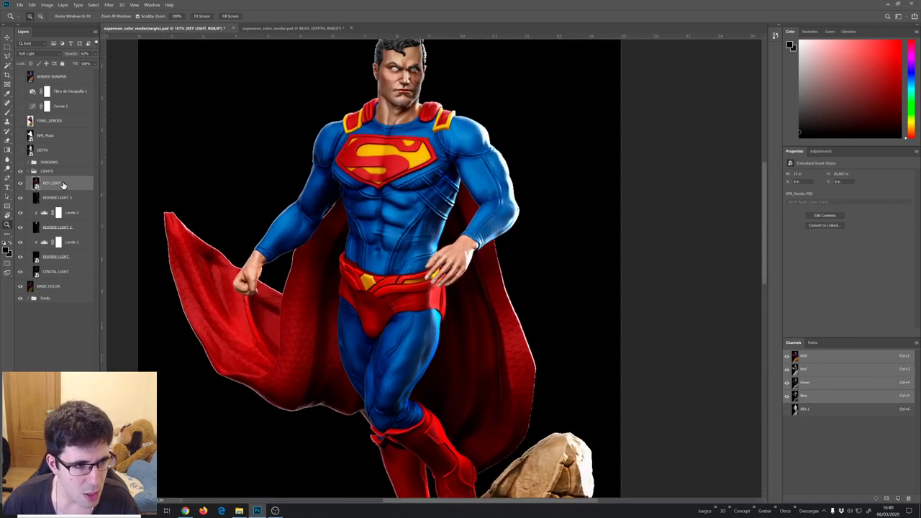
left_click_drag(63, 184, 69, 277)
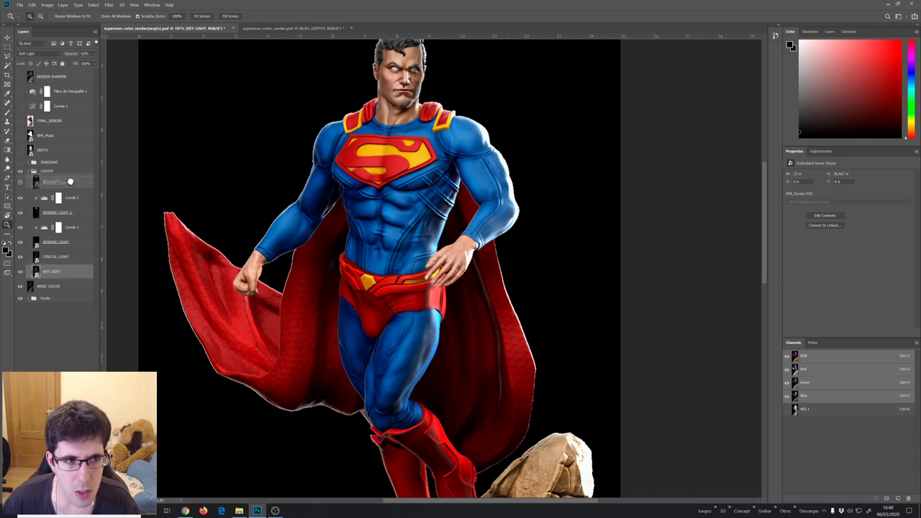
key("ctrl+z")
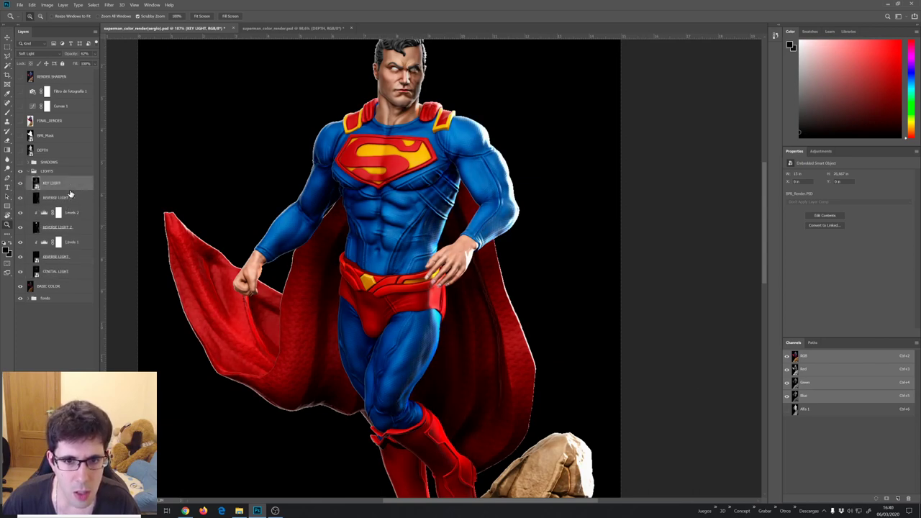
key("ctrl+shift+z")
key("ctrl+z")
key("ctrl+shift+z")
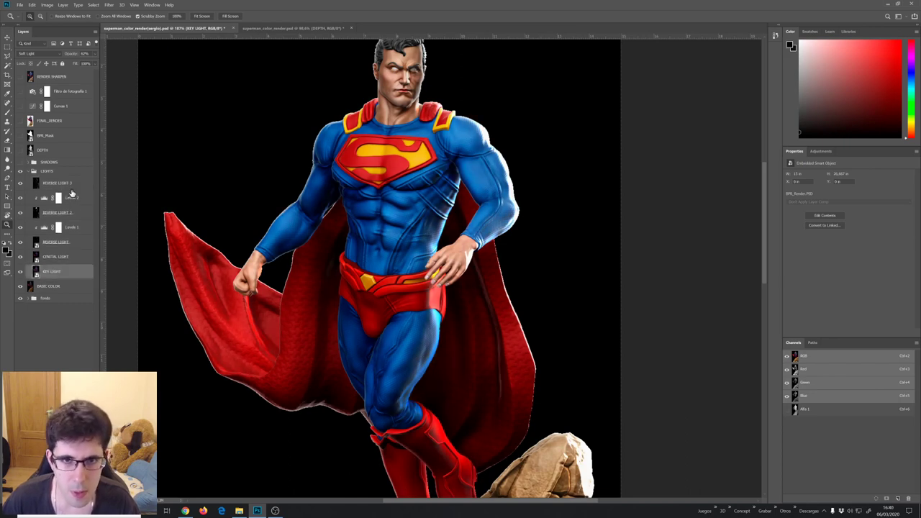
key("ctrl+z")
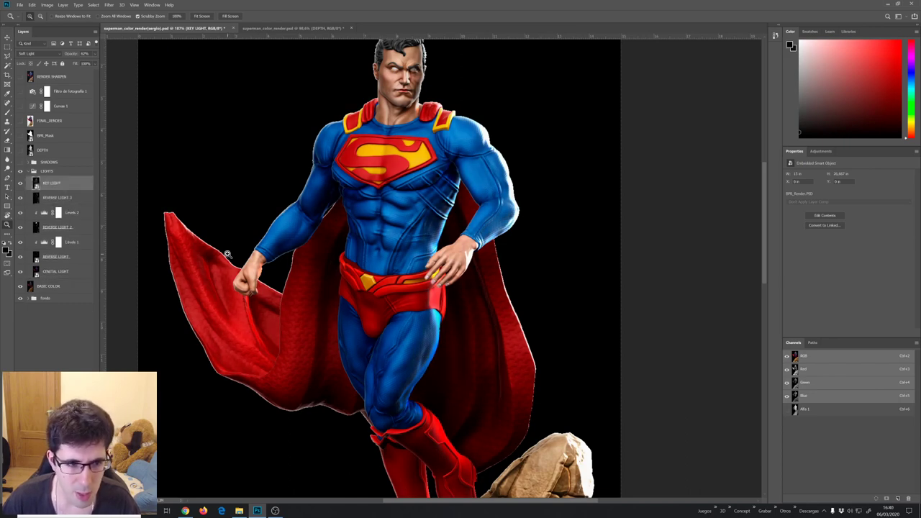
scroll(382, 214, "down", 1)
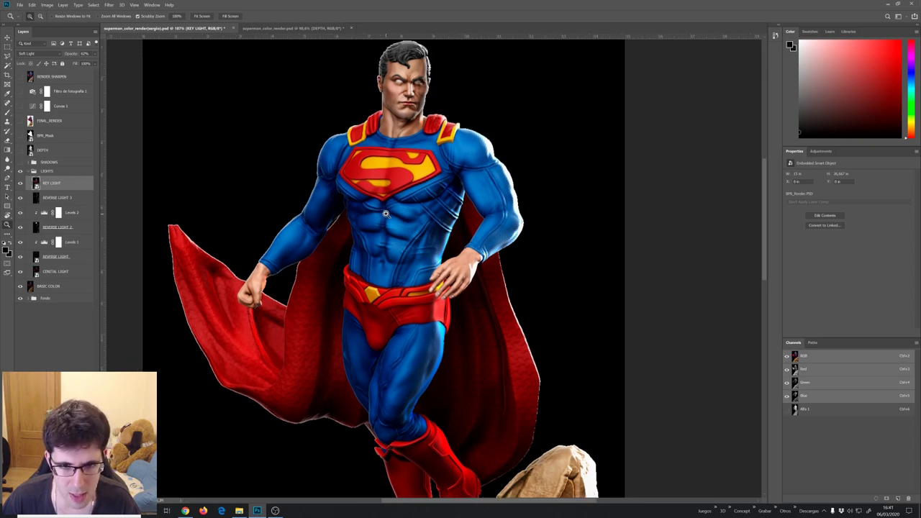
scroll(375, 213, "down", 1)
scroll(375, 213, "down", 1)
scroll(375, 213, "up", 1)
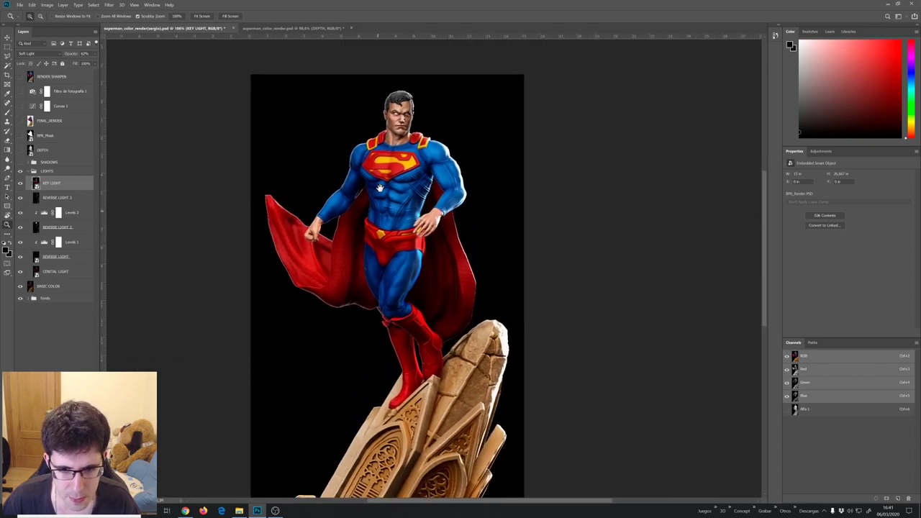
scroll(411, 172, "up", 3)
left_click_drag(411, 172, 404, 207)
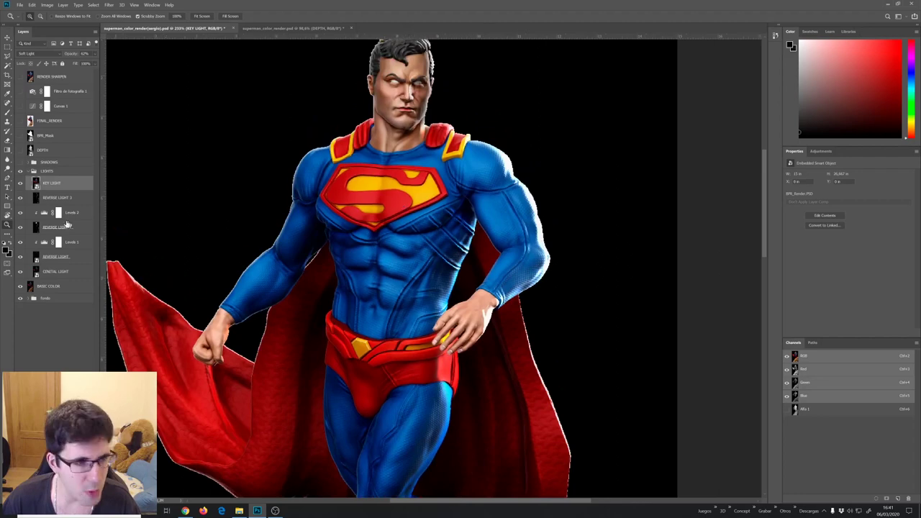
Expand and enable the SHADOWS group, comparing the figure with and without SHADOW1
left_click(29, 171)
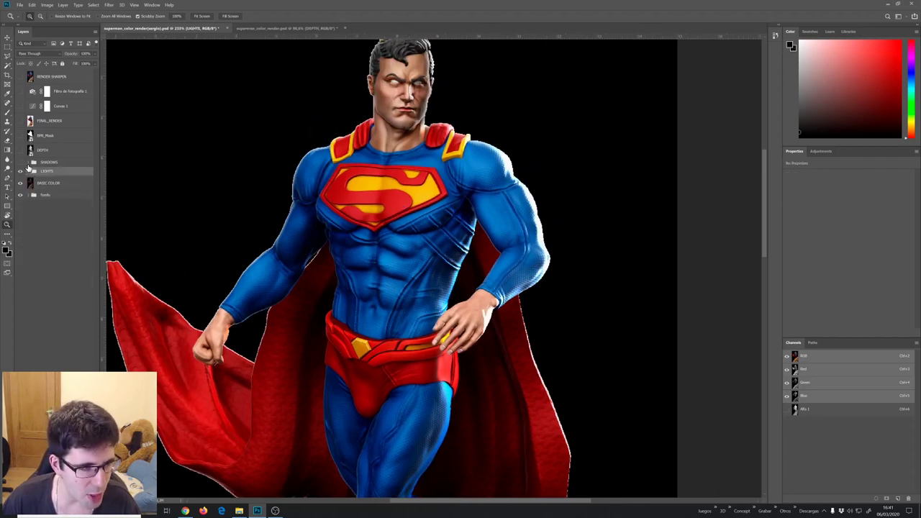
left_click(28, 163)
left_click(20, 164)
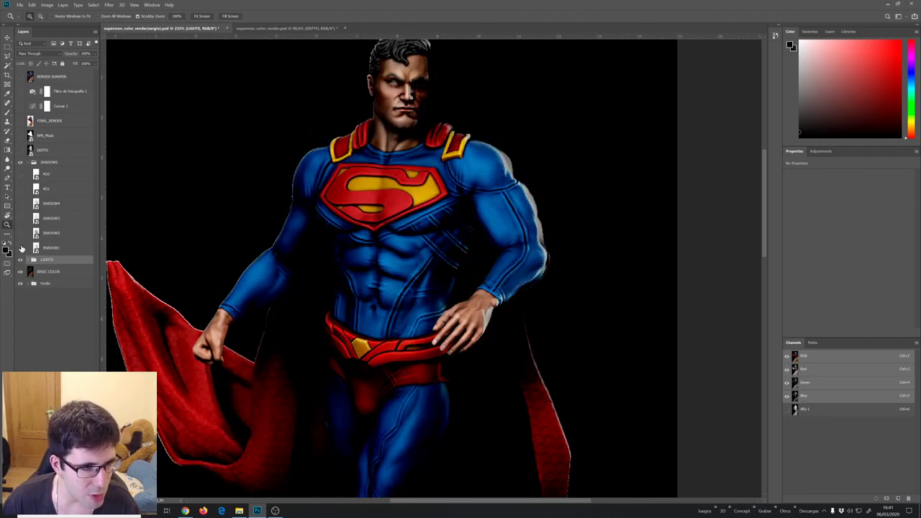
left_click(20, 248)
left_click(49, 248)
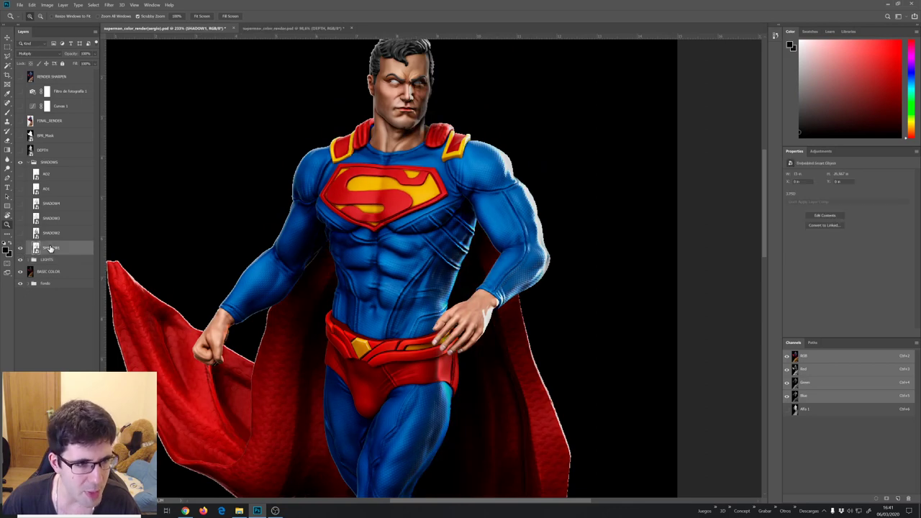
left_click(21, 249)
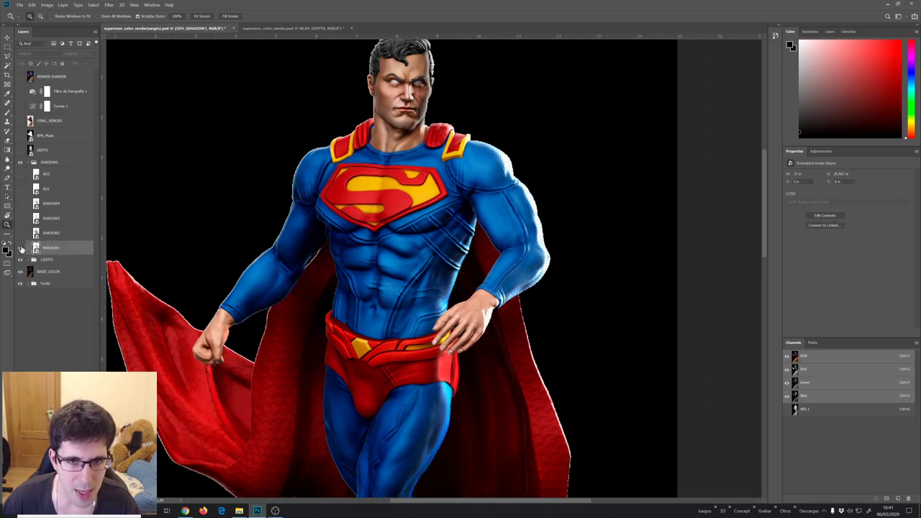
left_click(21, 249)
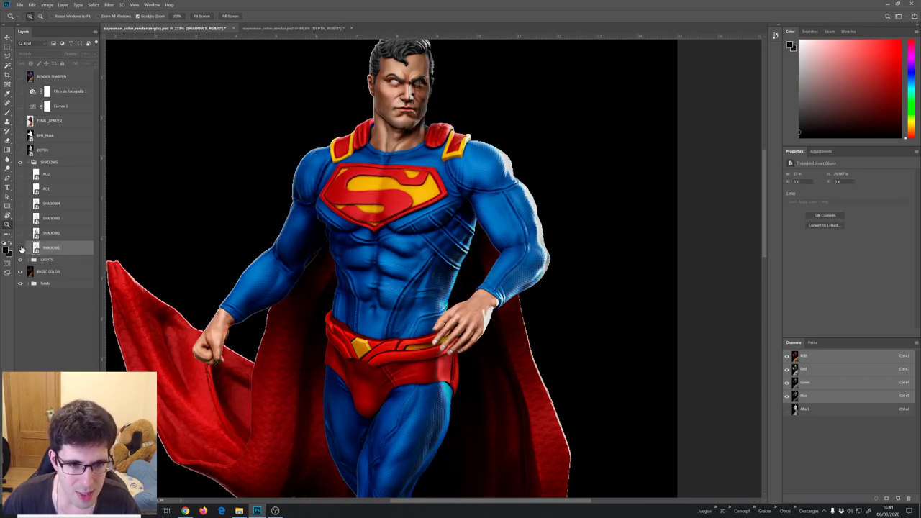
left_click(21, 249)
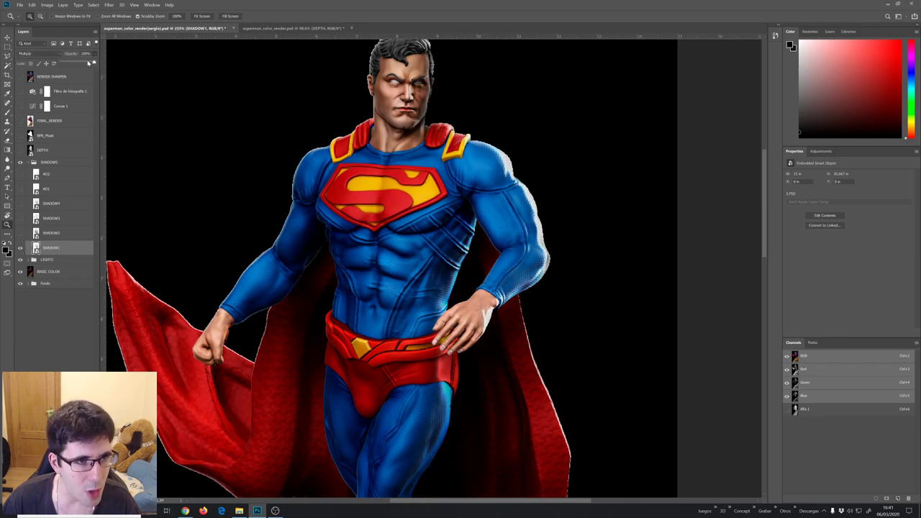
Lower SHADOW1's opacity to about 57% and compare the softer shading
left_click_drag(90, 63, 80, 64)
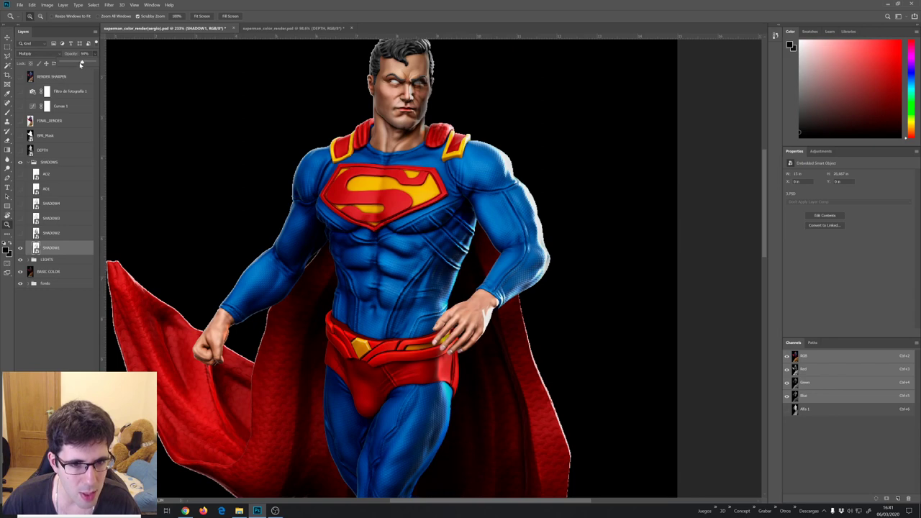
left_click(21, 249)
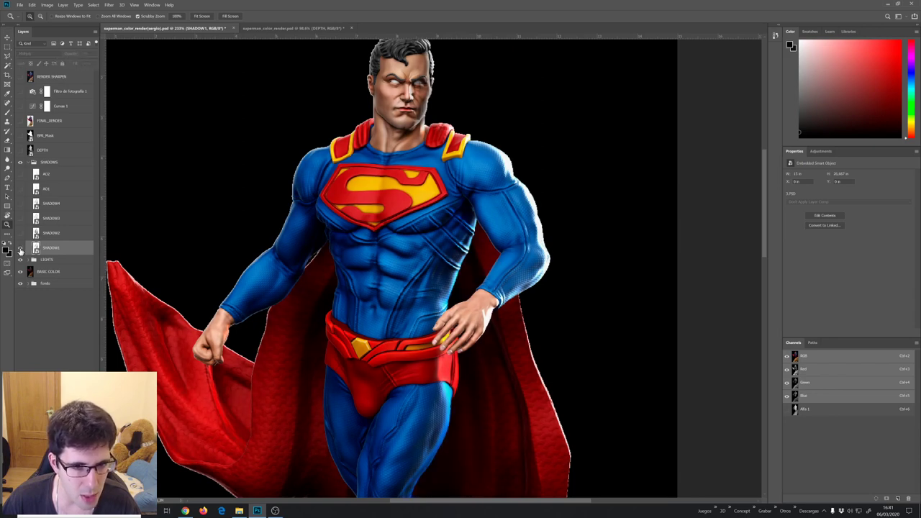
left_click(20, 249)
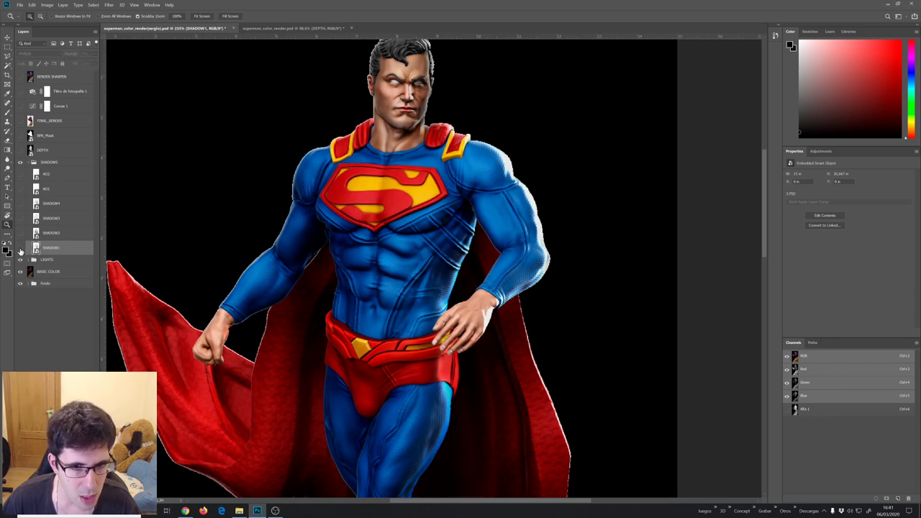
left_click(21, 248)
left_click(21, 249)
left_click(21, 248)
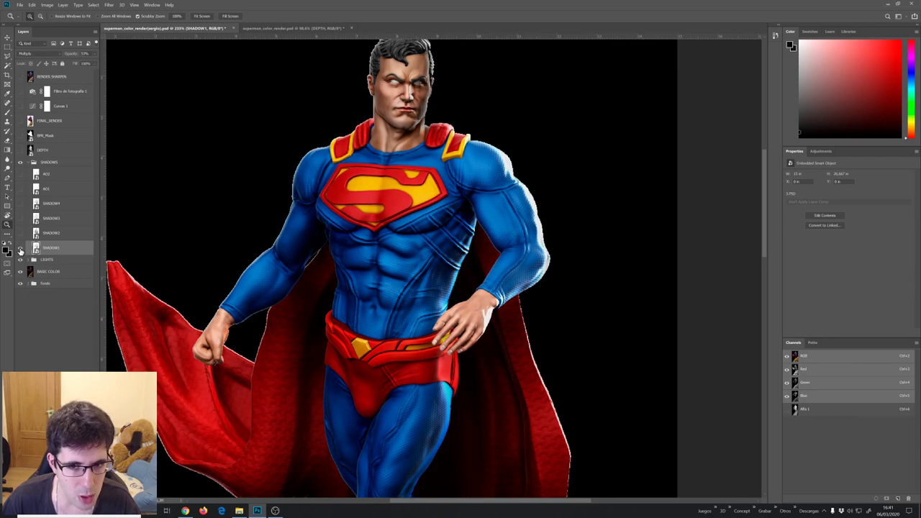
Turn on the SHADOW2 and SHADOW3 passes, comparing each against the figure
left_click(21, 235)
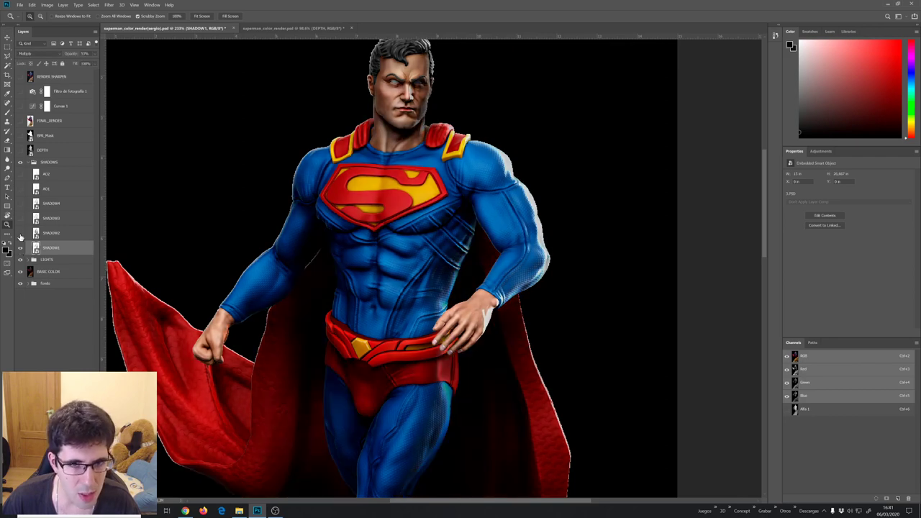
left_click(21, 235)
left_click(21, 233)
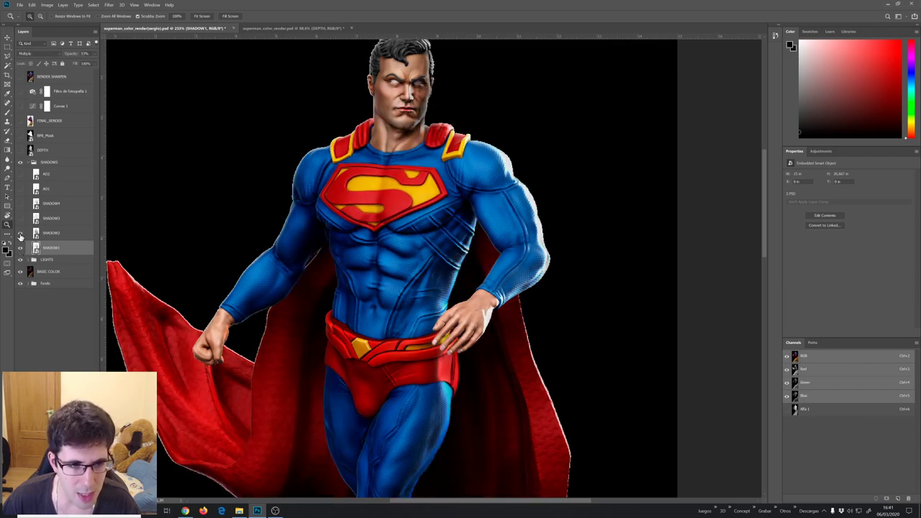
left_click(21, 233)
left_click(21, 218)
left_click(21, 218)
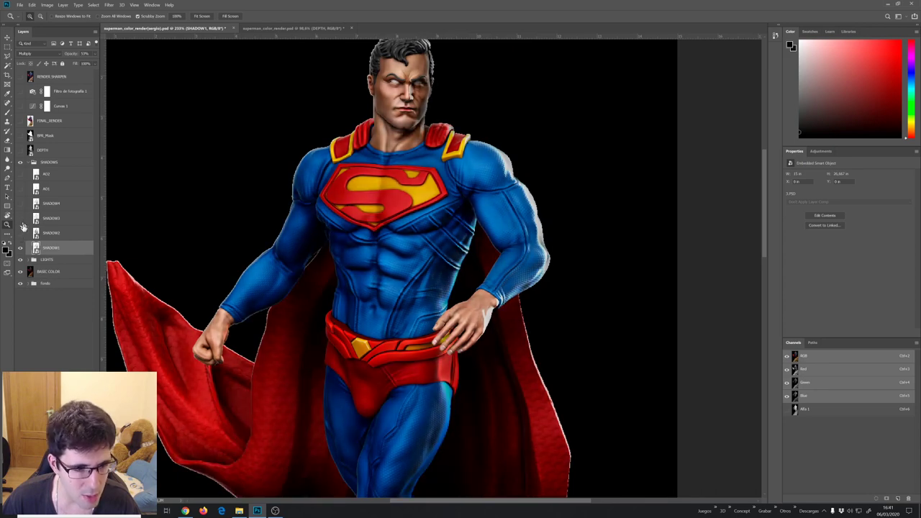
Reduce SHADOW3's opacity to 50%
left_click(22, 230)
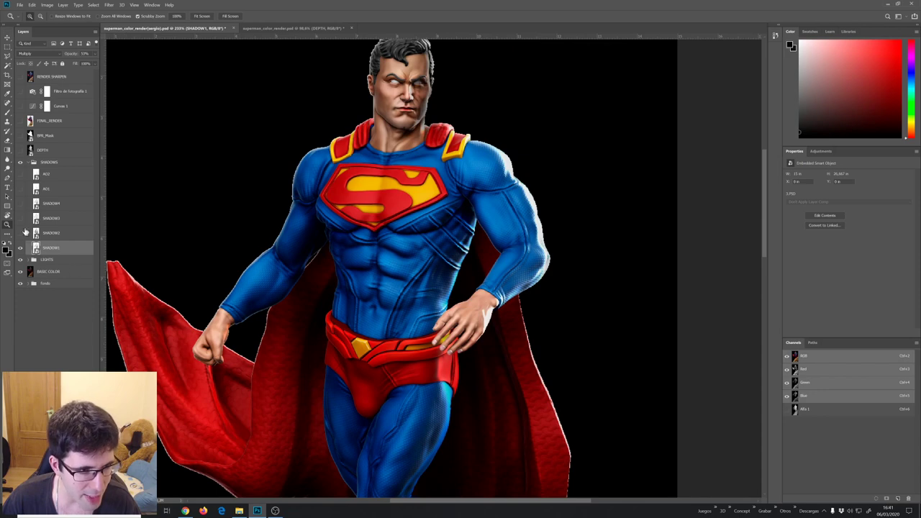
left_click(21, 219)
left_click(39, 219)
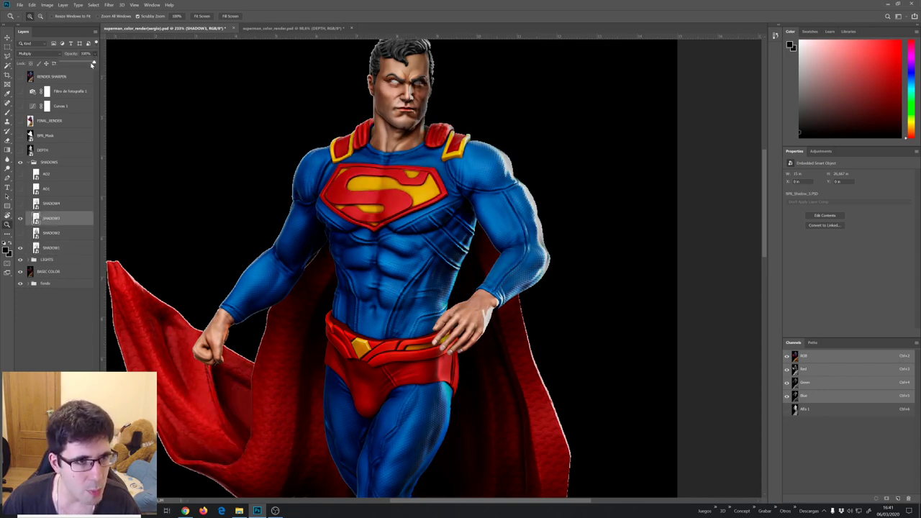
left_click_drag(73, 64, 79, 64)
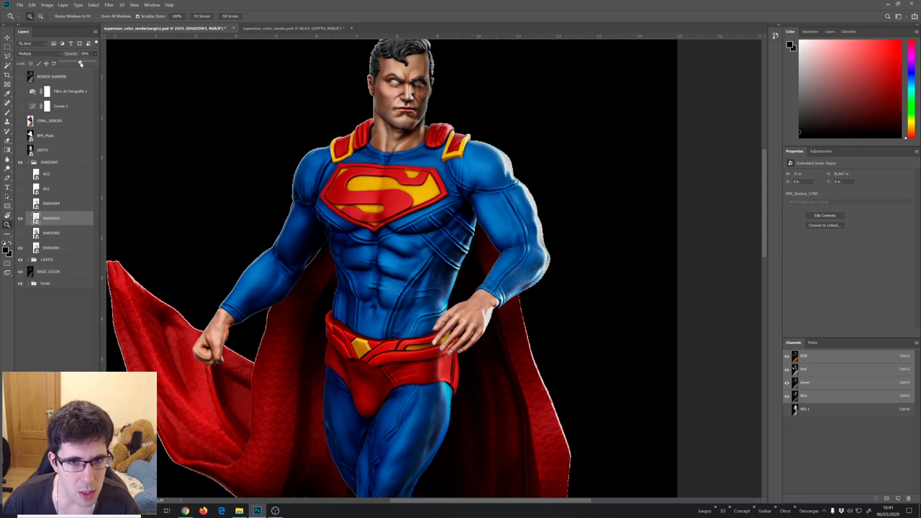
Test the SHADOW4 pass on the figure and leave it hidden
scroll(315, 243, "down", 5)
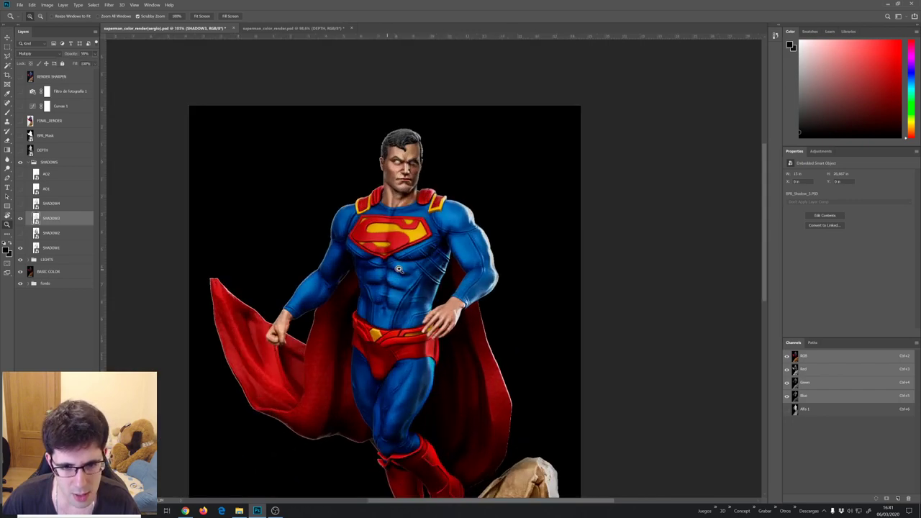
scroll(388, 270, "up", 4)
scroll(402, 269, "down", 2)
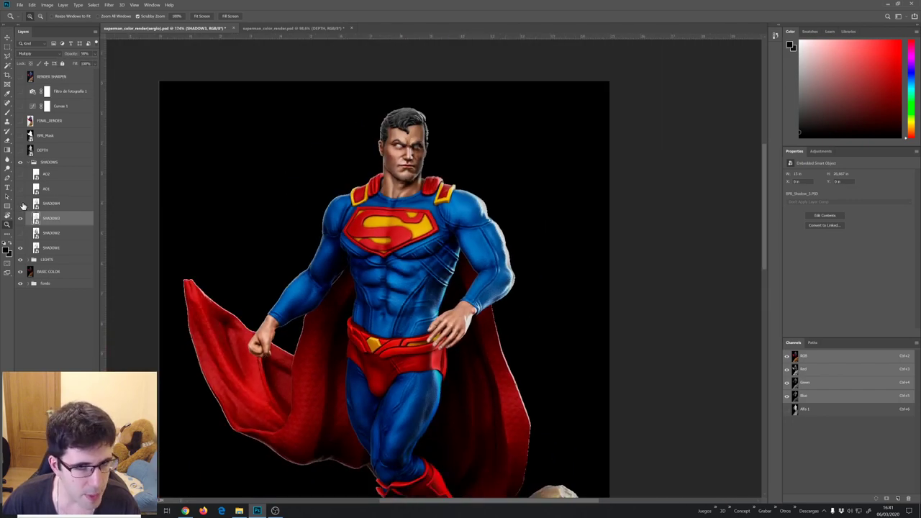
left_click(20, 204)
left_click(21, 204)
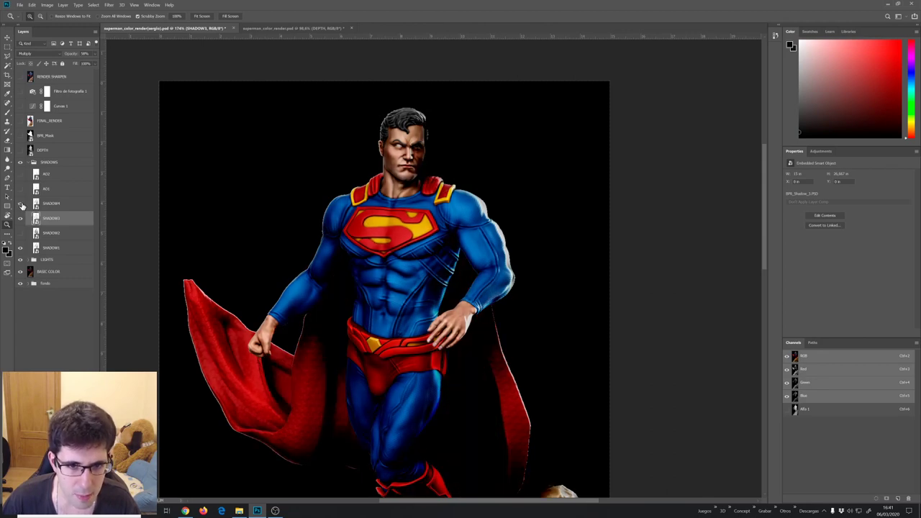
left_click(21, 204)
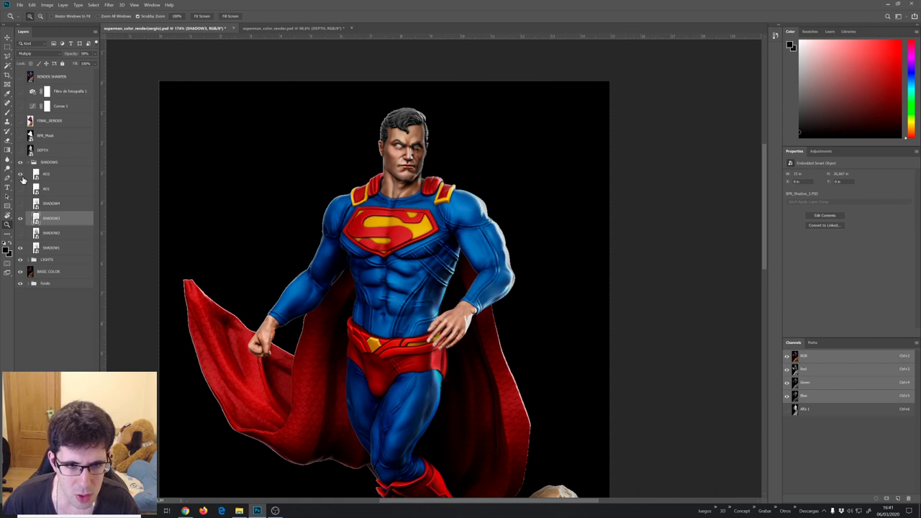
Enable the AO2 ambient-occlusion pass and inspect the torso and thigh before fitting the view
left_click(20, 174)
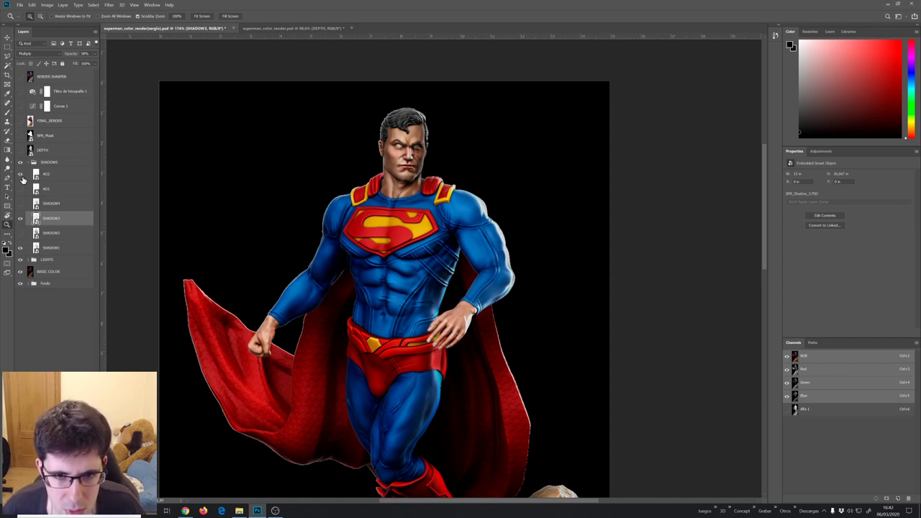
mouse_move(305, 338)
left_mouse_down()
mouse_move(296, 341)
mouse_move(331, 304)
mouse_move(331, 206)
mouse_move(337, 279)
mouse_move(391, 238)
left_mouse_up()
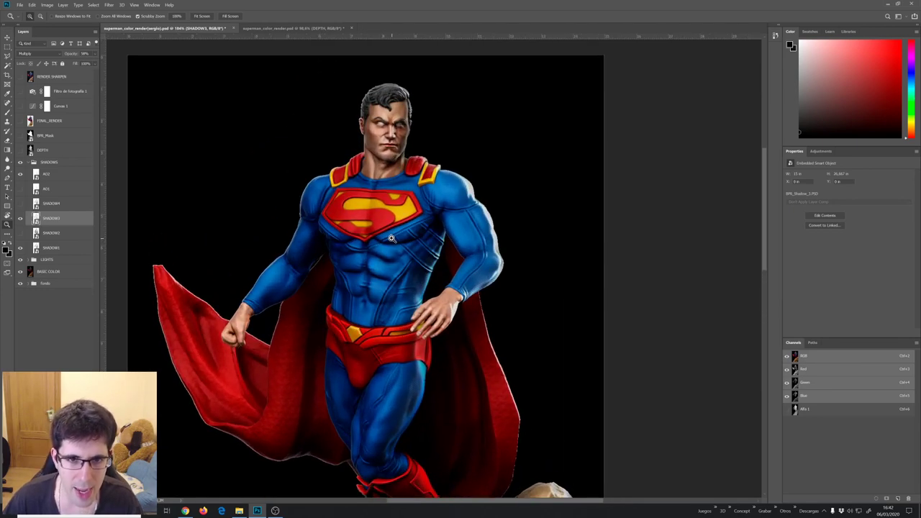
left_click_drag(410, 124, 386, 220)
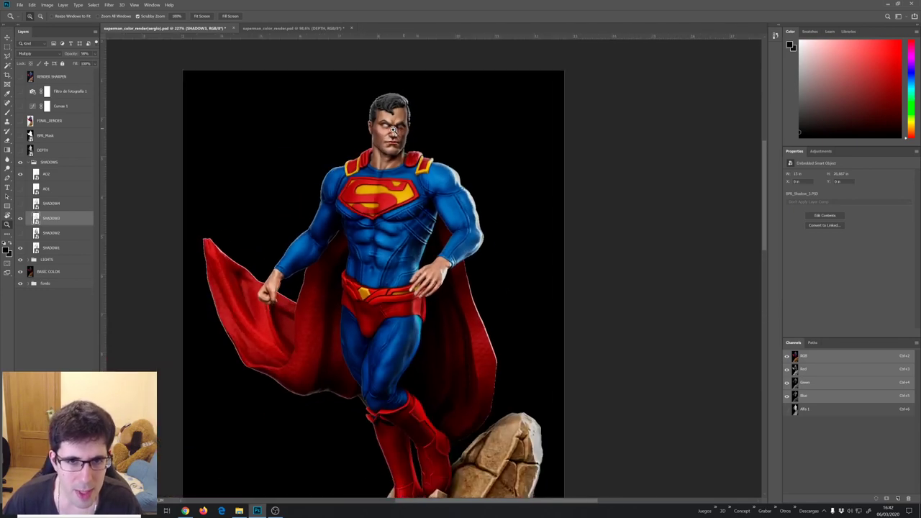
scroll(385, 220, "down", 1)
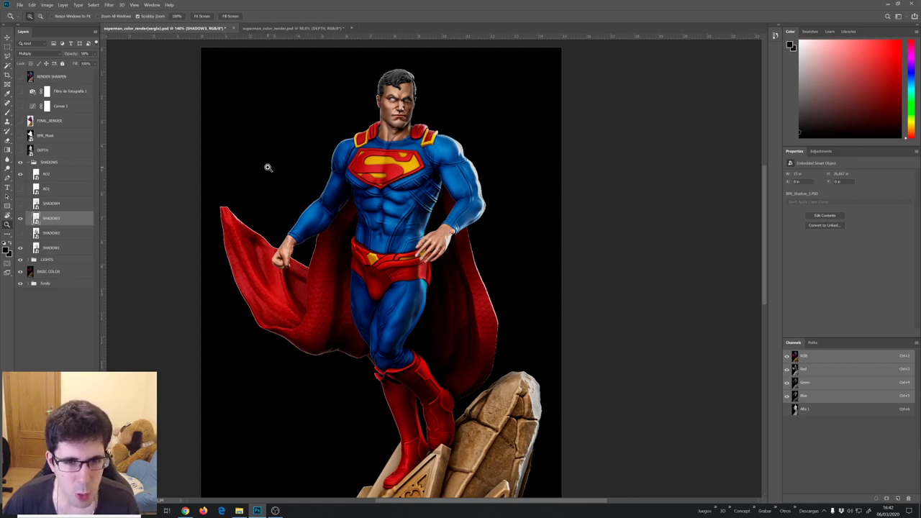
left_click_drag(375, 211, 403, 203)
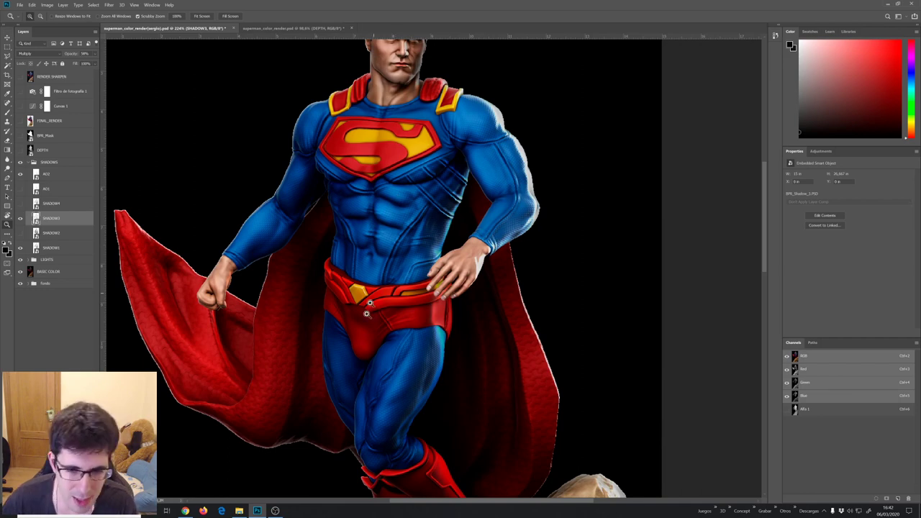
mouse_move(392, 400)
left_mouse_down()
mouse_move(425, 401)
mouse_move(387, 382)
mouse_move(393, 394)
left_mouse_up()
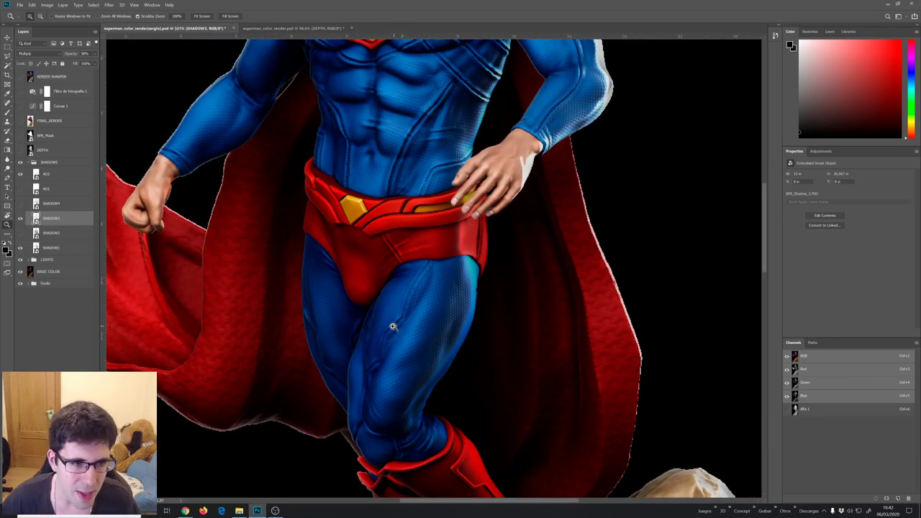
key("ctrl+0")
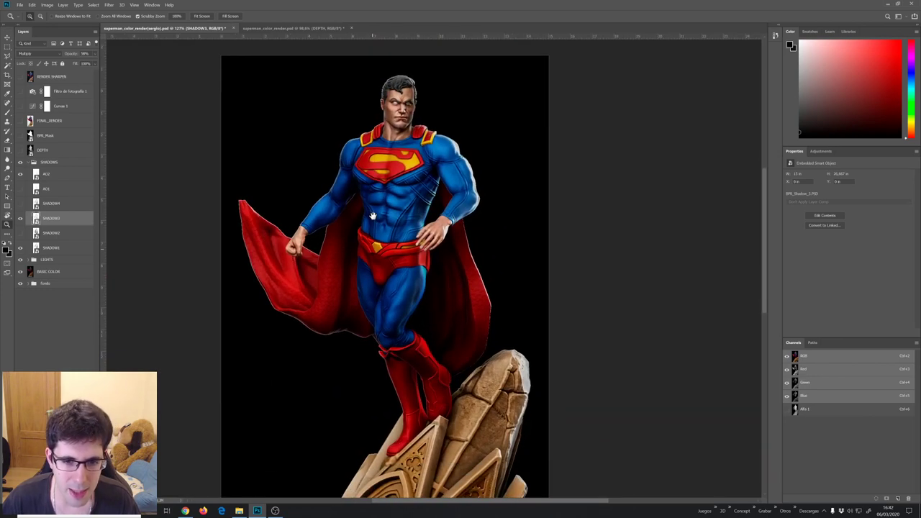
Collapse the SHADOWS group and briefly peek inside the fondo group
left_click(29, 163)
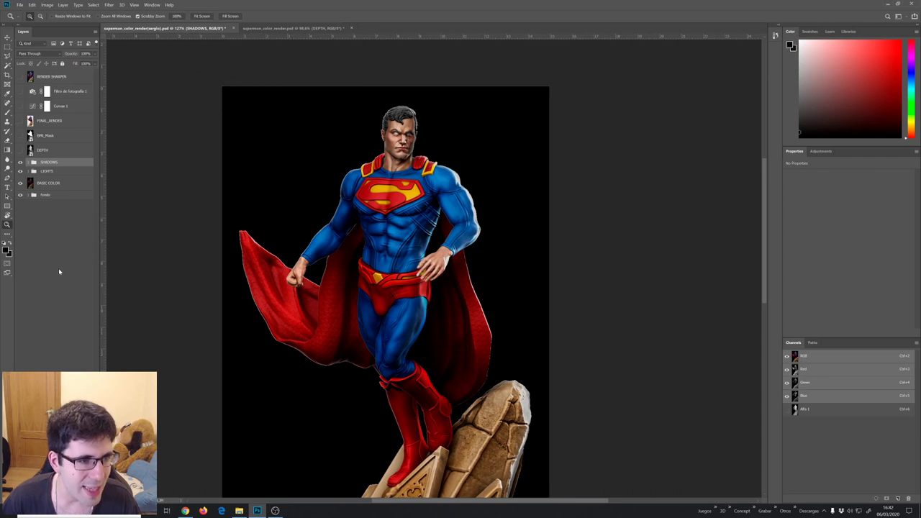
left_click(29, 195)
left_click(29, 195)
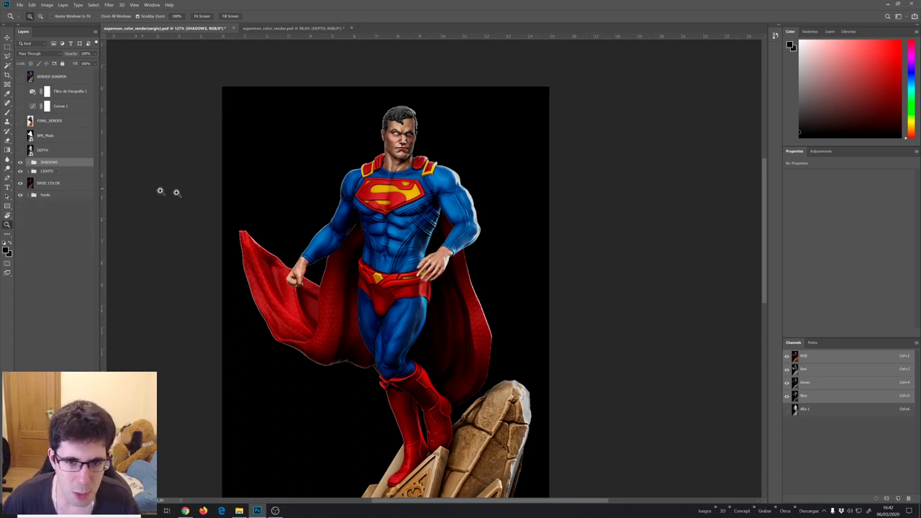
mouse_move(405, 215)
left_mouse_down()
mouse_move(395, 195)
mouse_move(404, 247)
left_mouse_up()
scroll(404, 247, "up", 3)
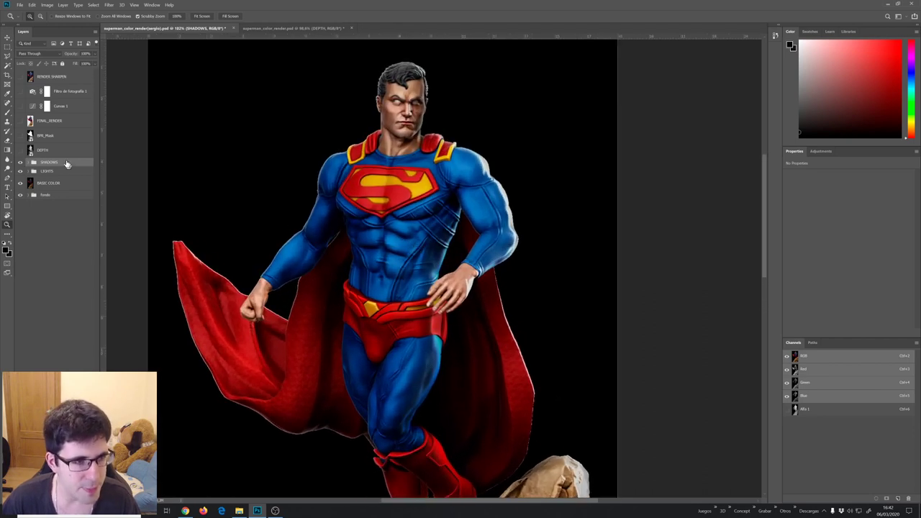
Show the DEPTH pass and the white silhouette mask, toggling the mask to compare outlines
left_click(20, 150)
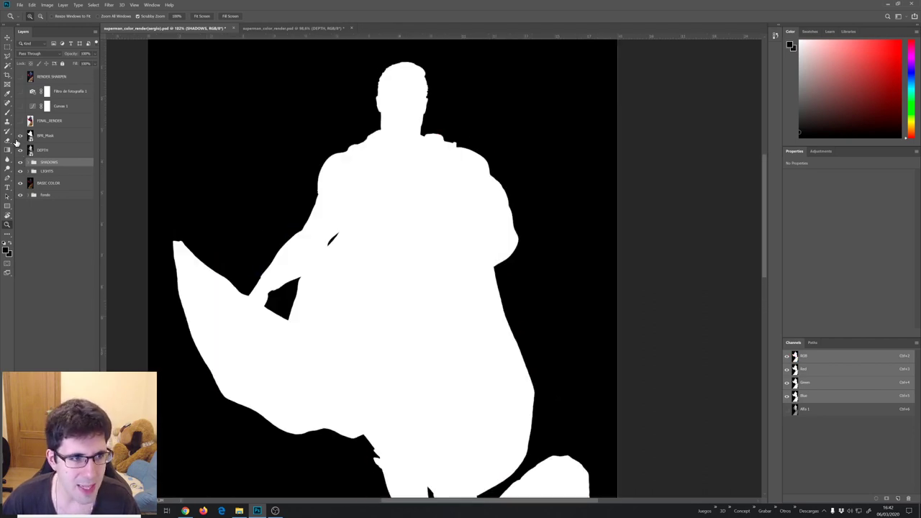
left_click(19, 137)
left_click(19, 136)
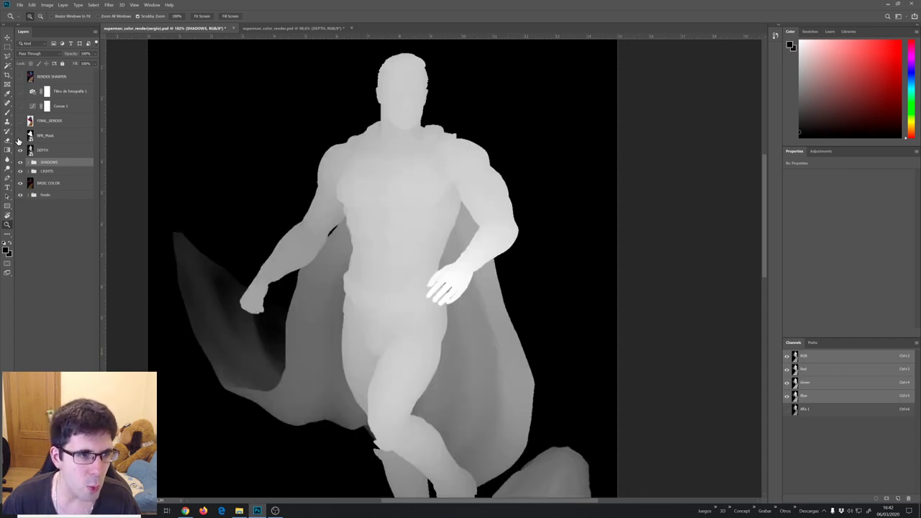
left_click(19, 136)
left_click(19, 136)
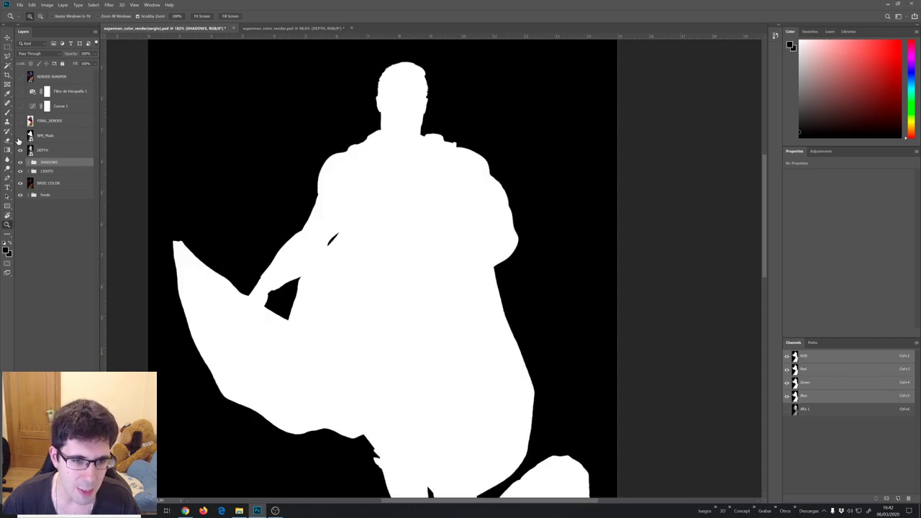
left_click(19, 137)
left_click(20, 137)
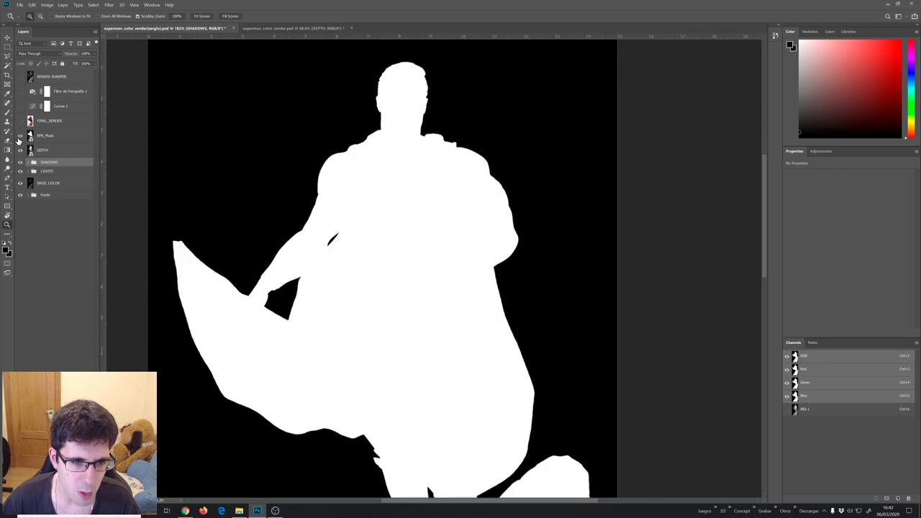
left_click(19, 136)
left_click(20, 137)
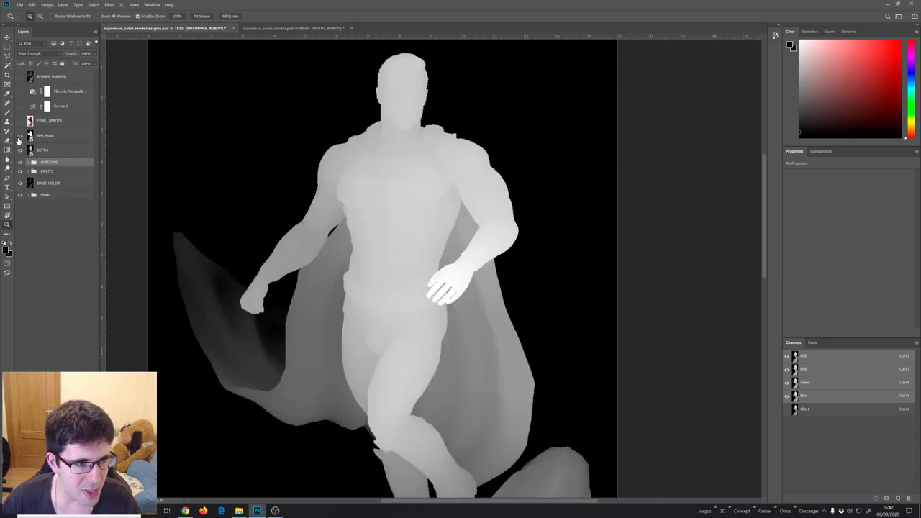
left_click(43, 151)
key("ctrl+0")
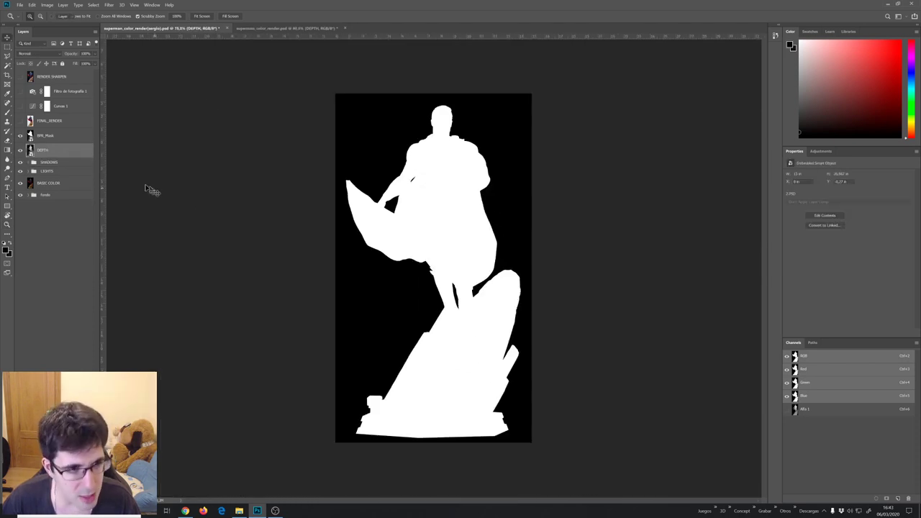
Nudge the DEPTH pass slightly down with Free Transform so it aligns
key("v")
left_click(20, 137)
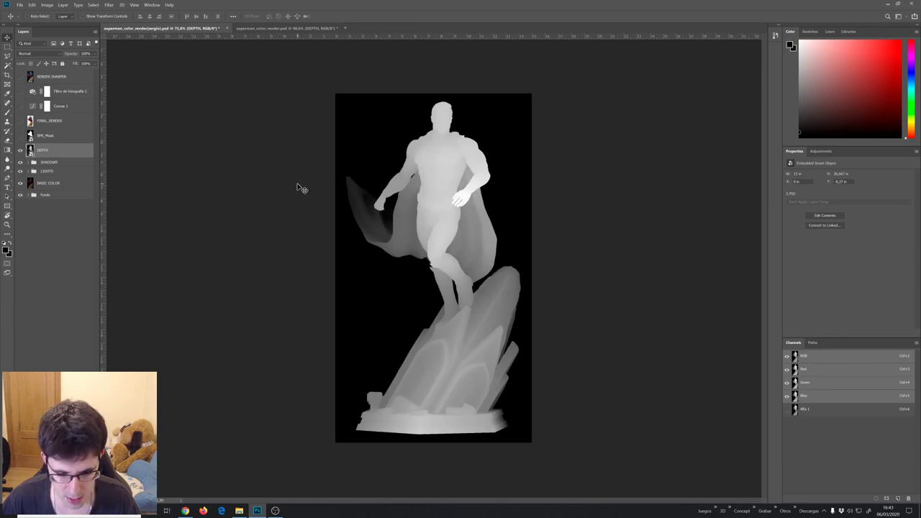
key("ctrl+t")
left_click_drag(447, 311, 450, 315)
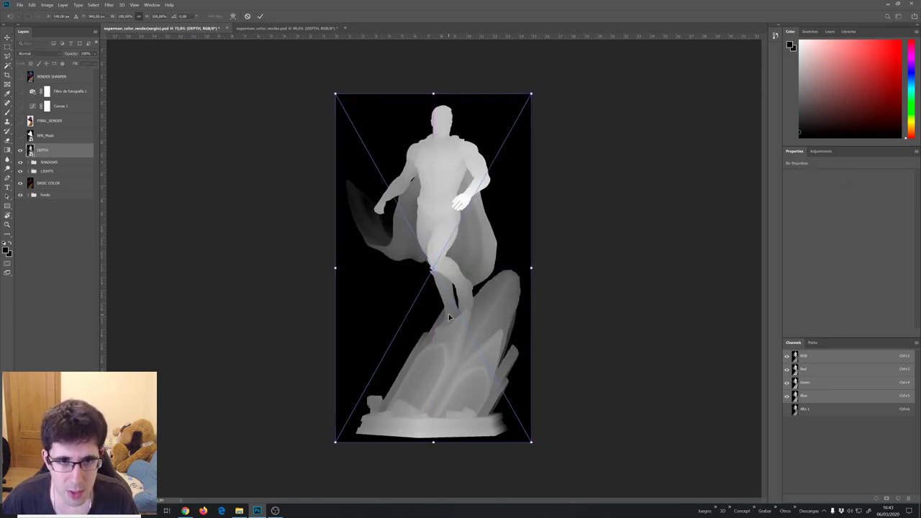
key("Return")
Check the mask alignment, then select and show the BPR_Mask silhouette layer
left_click(20, 136)
left_click(21, 136)
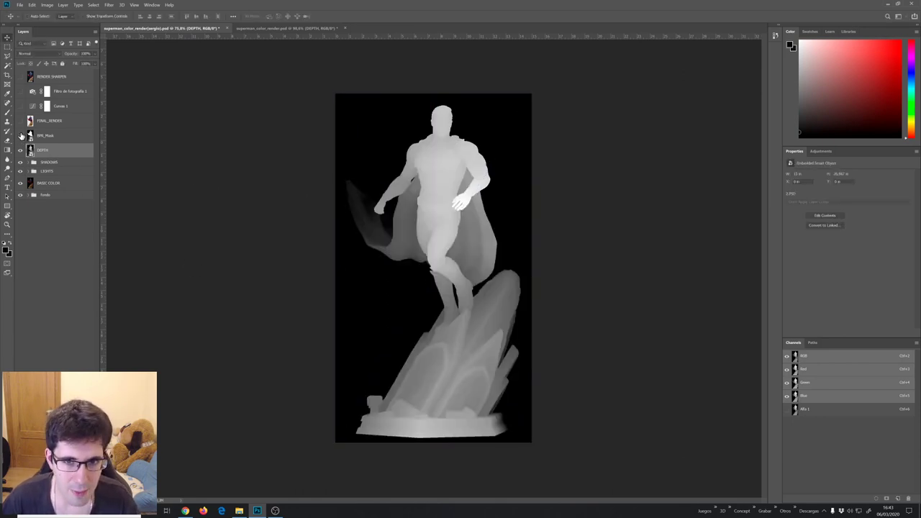
left_click(20, 136)
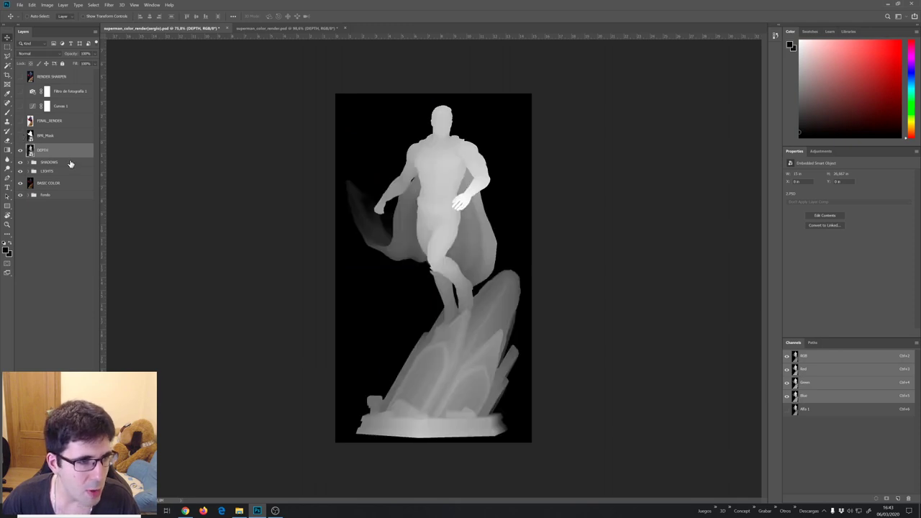
left_click(69, 137)
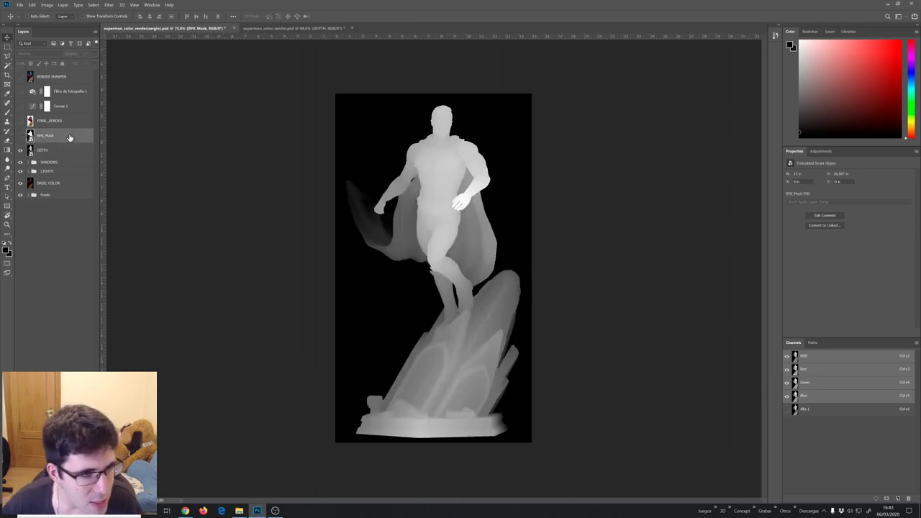
left_click(20, 137)
key("w")
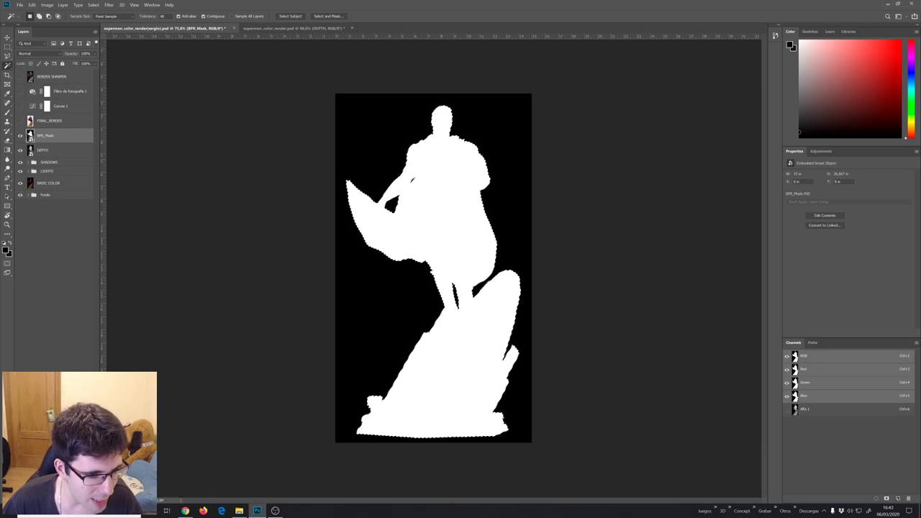
Gather the passes into Group 1, mask it with the statue silhouette, and move Fondo below it
key("ctrl+g")
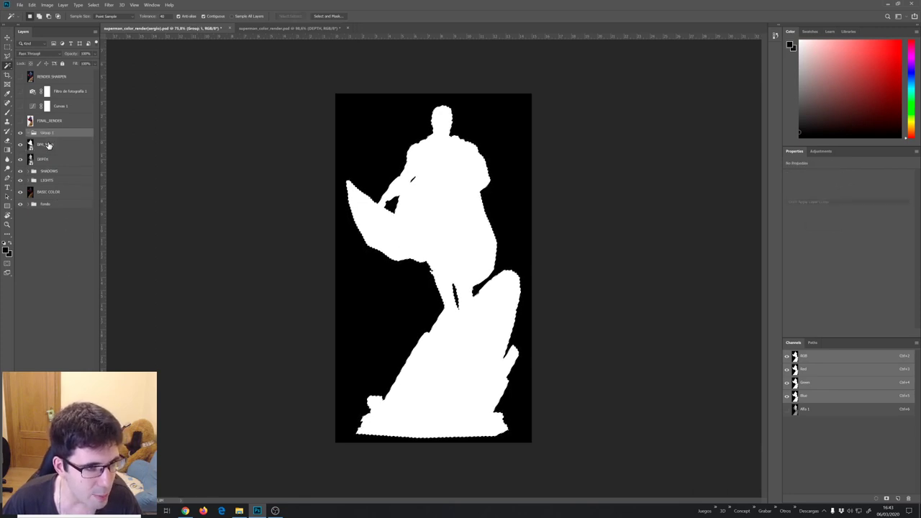
left_click(48, 146)
left_click(48, 204, "shift")
left_click_drag(48, 205, 53, 135)
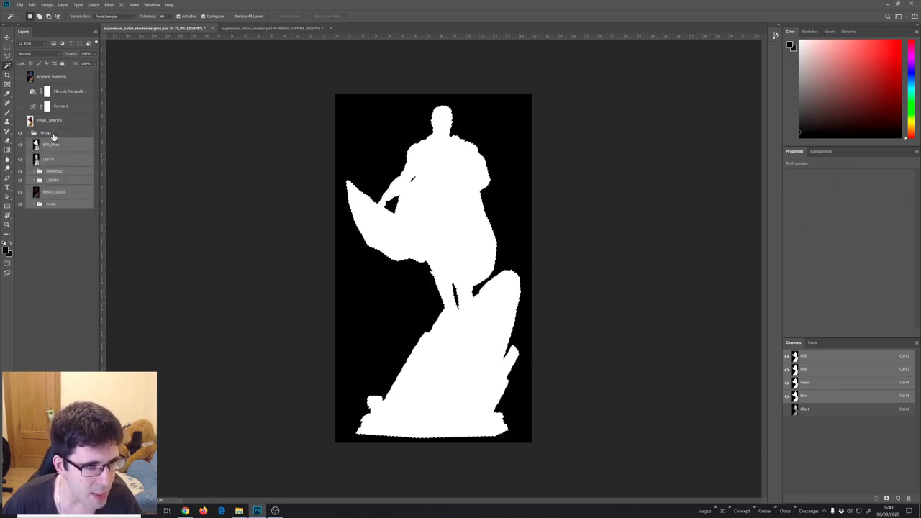
left_click(53, 135)
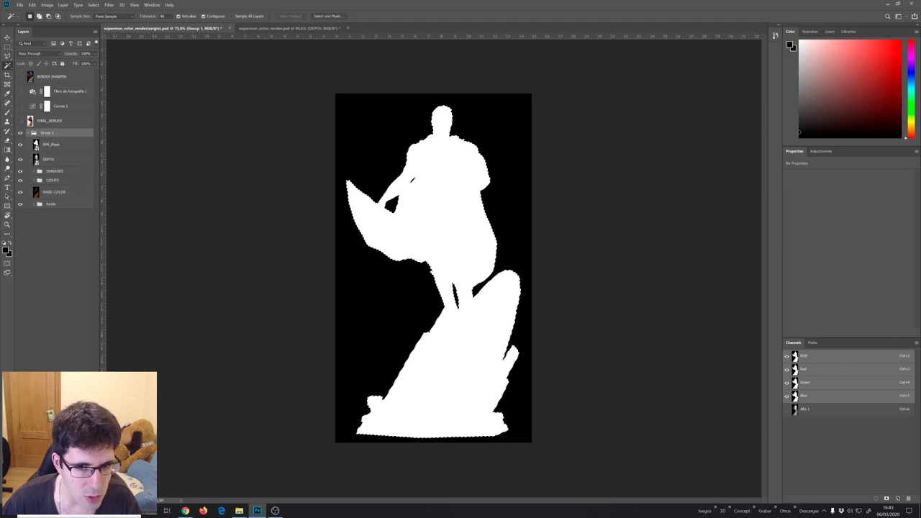
left_click(59, 498)
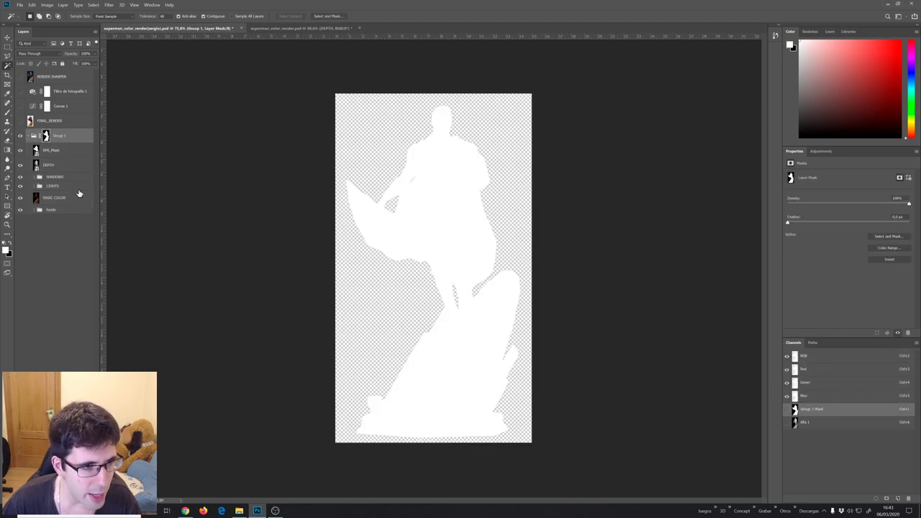
left_click_drag(51, 211, 54, 232)
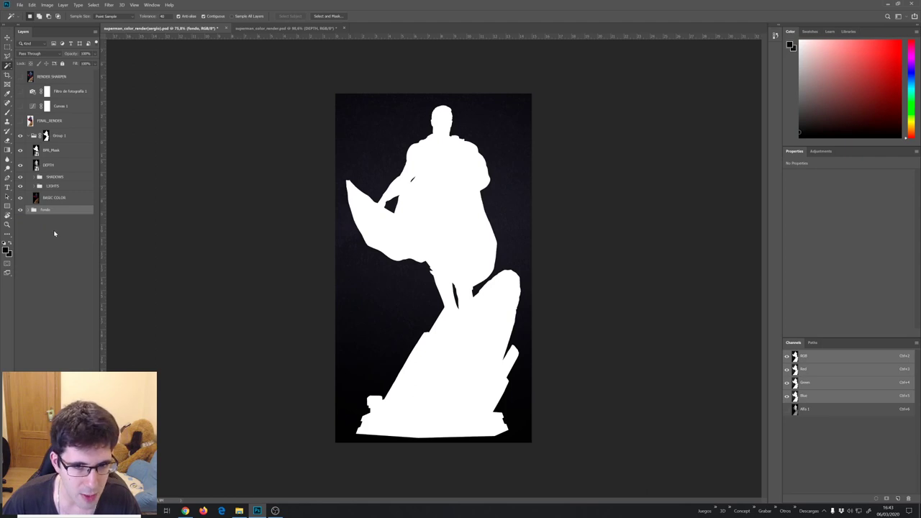
Delete the FINAL_RENDER and other top final-render layers
key("z")
left_click(432, 216)
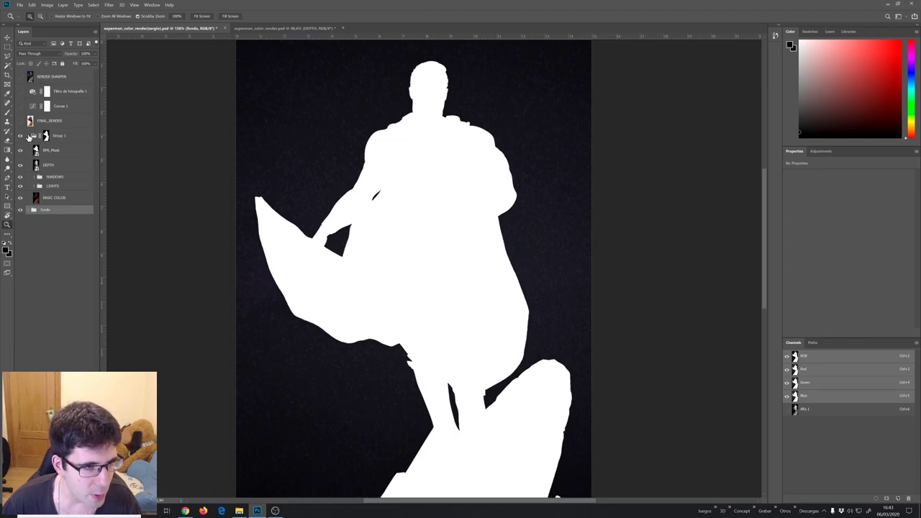
left_click(55, 121)
left_click(64, 80, "shift")
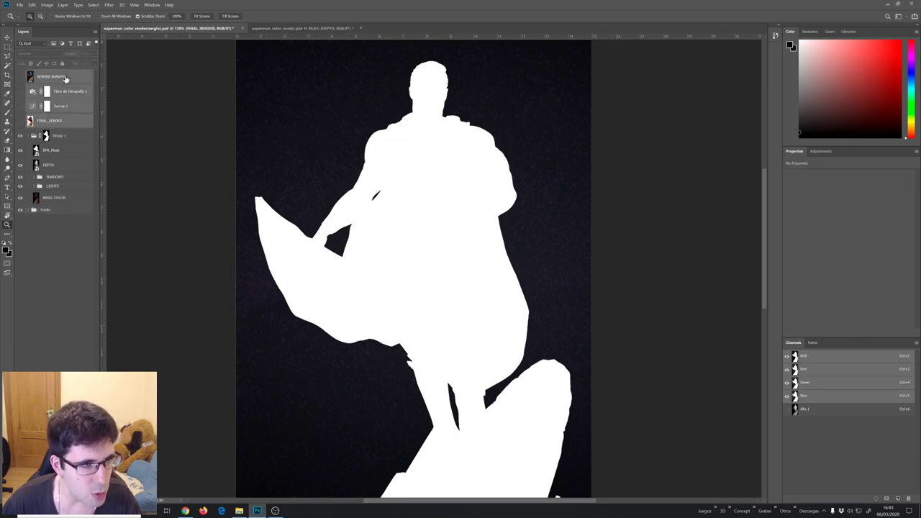
key("Delete")
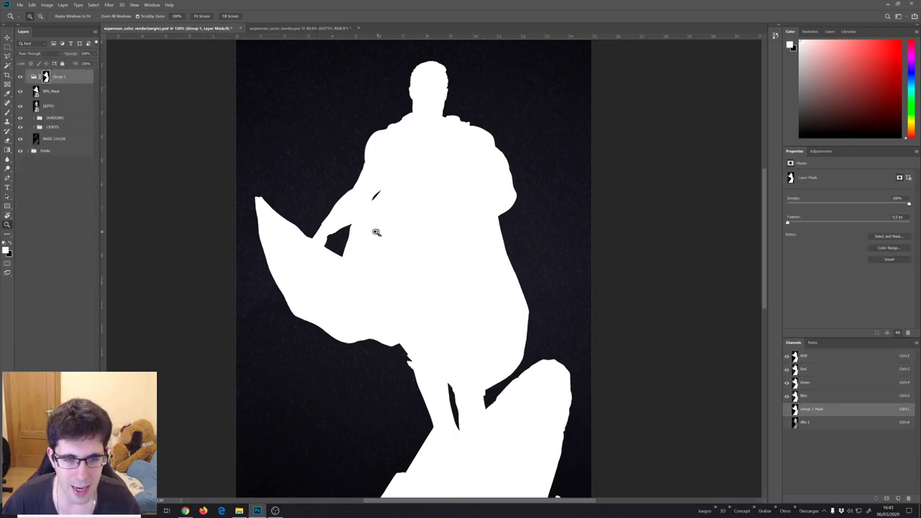
Toggle the DEPTH pass against the colour render, then select the entire canvas
left_click(63, 108)
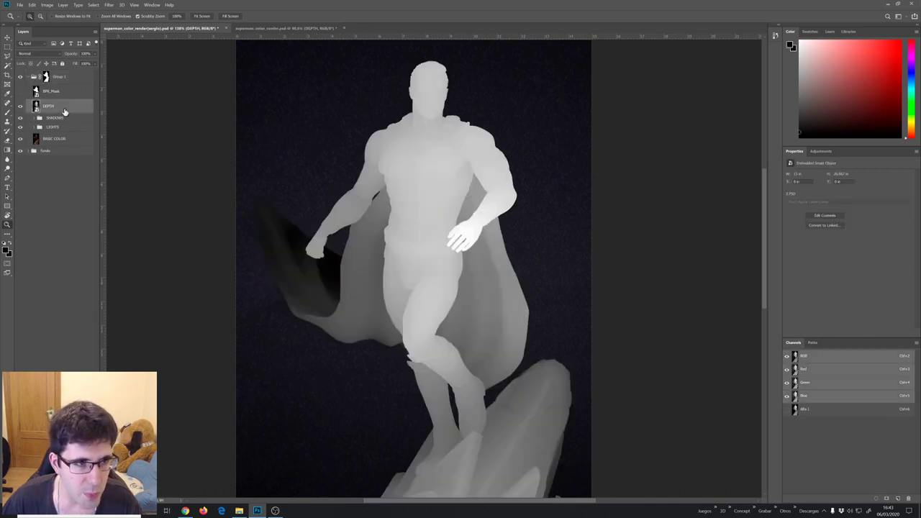
left_click(21, 107)
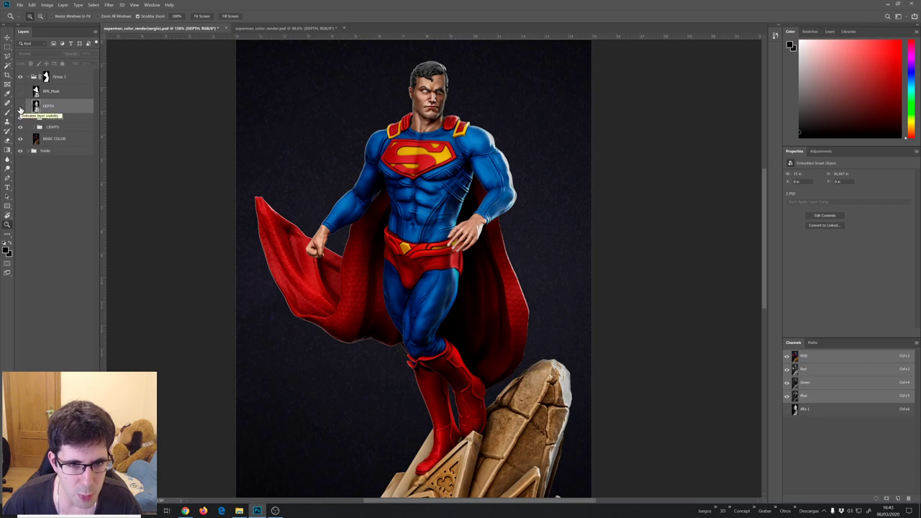
left_click(21, 107)
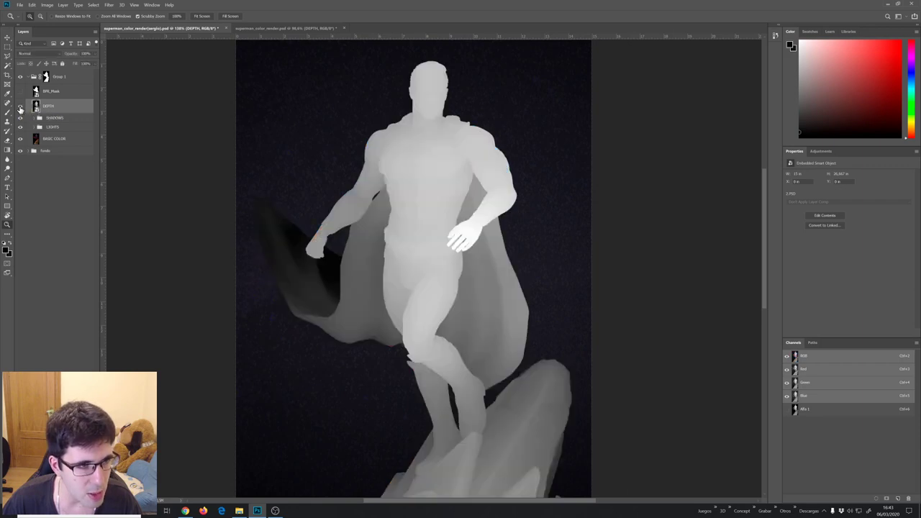
key("ctrl+a")
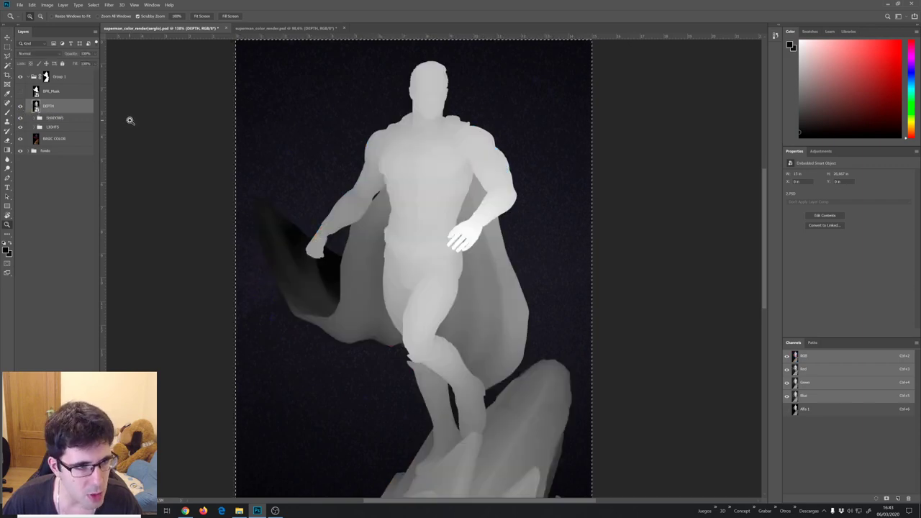
left_click(21, 107)
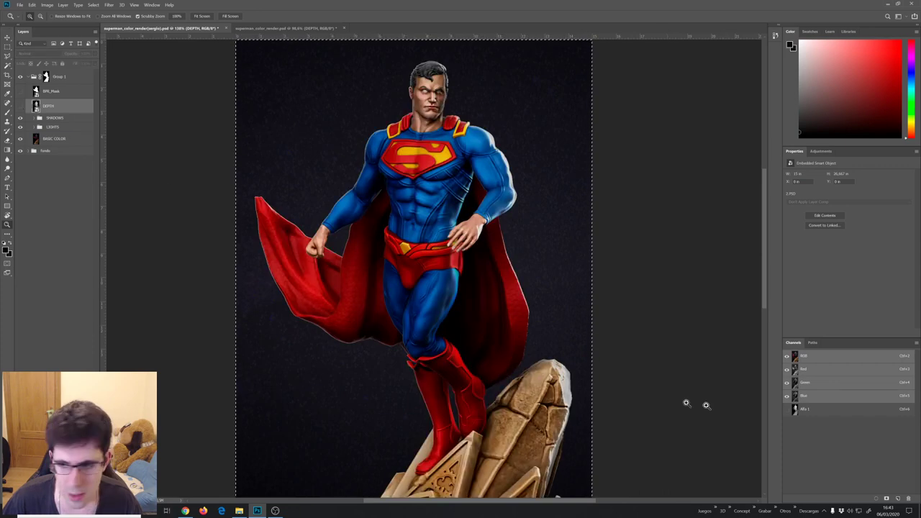
left_click(805, 408)
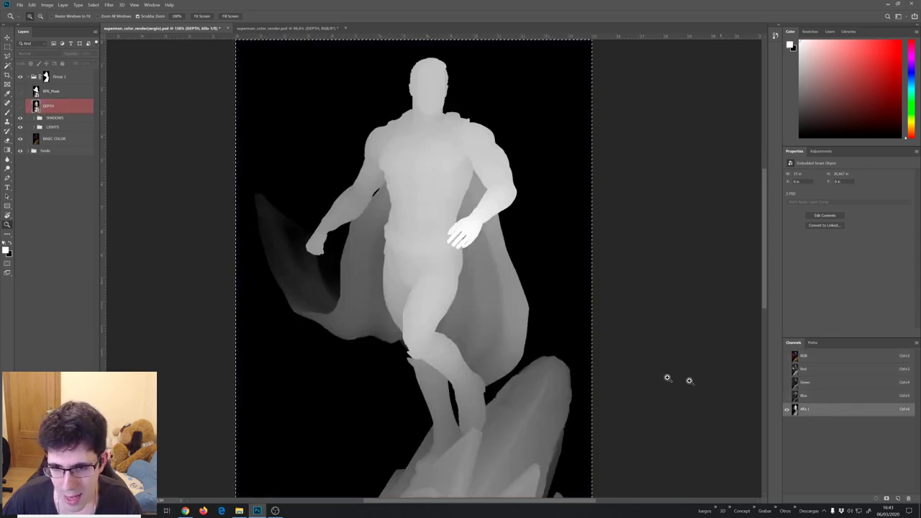
left_click(803, 355)
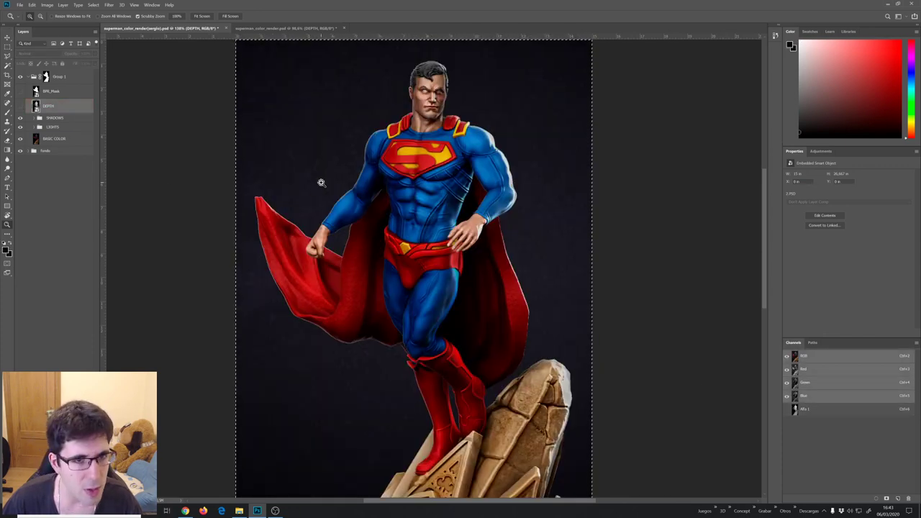
scroll(205, 176, "up", 2)
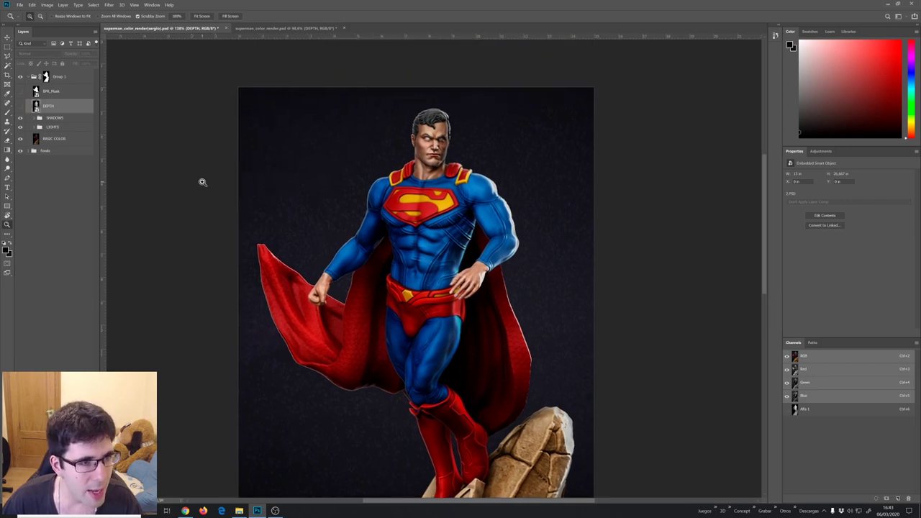
left_click_drag(446, 205, 455, 205)
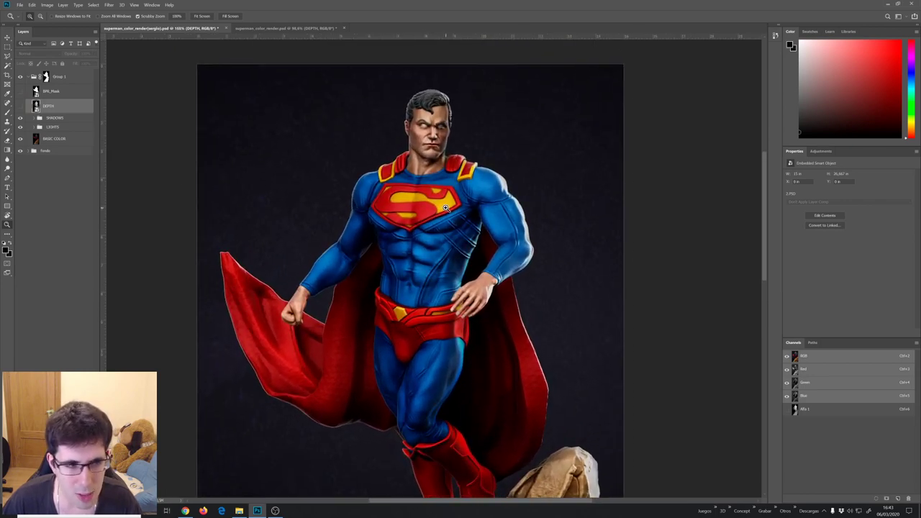
left_click(64, 119)
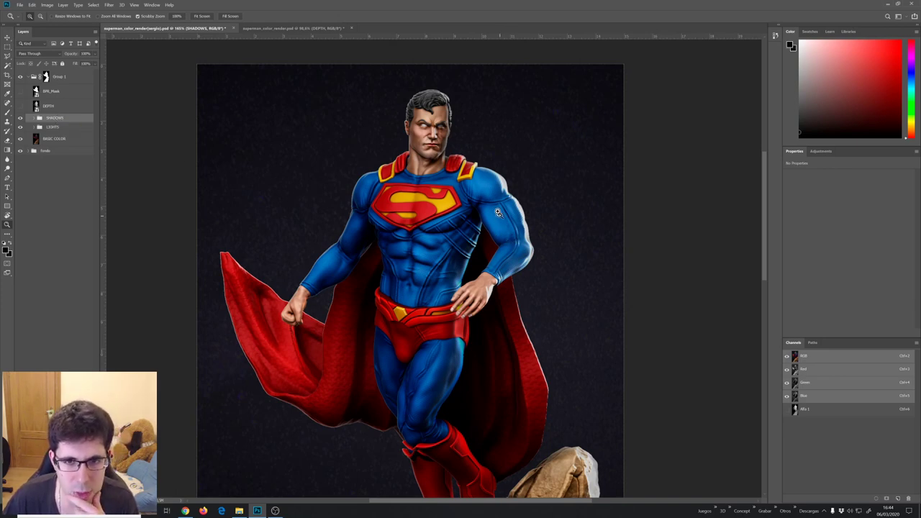
Zoom in on Superman's head and toggle shadow passes to compare the face highlights
left_click(470, 123)
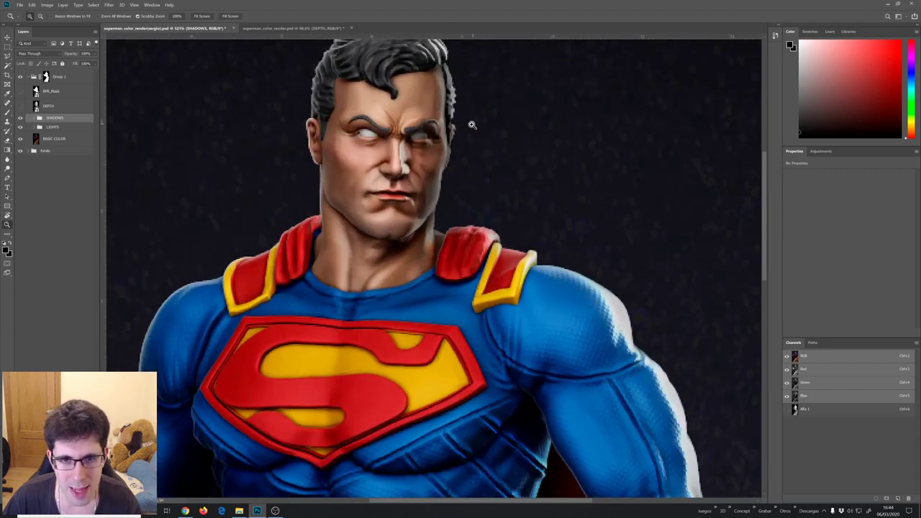
left_click(32, 128)
left_click(34, 119)
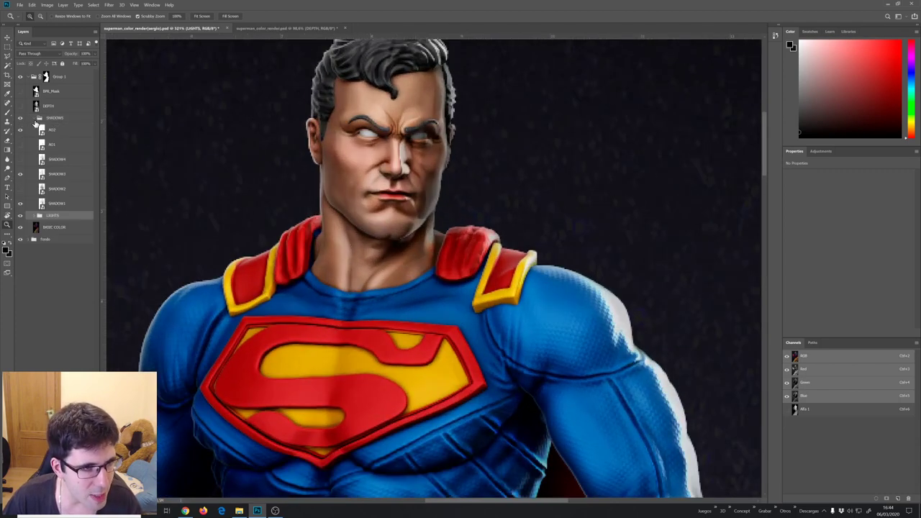
left_click(20, 130)
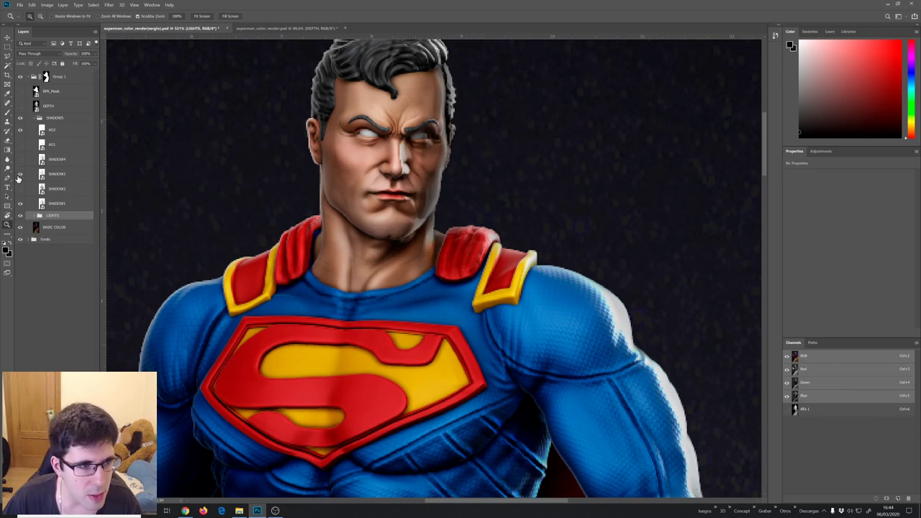
left_click(19, 174)
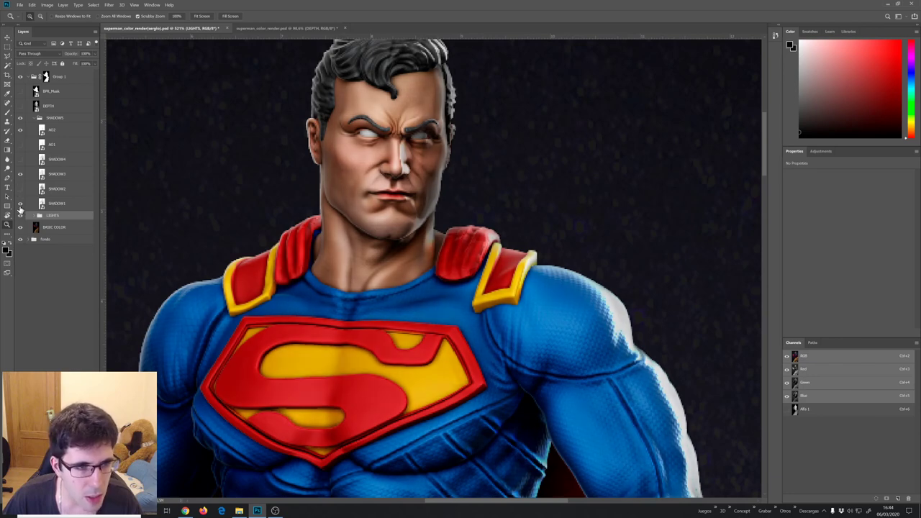
left_click(21, 210)
left_click(20, 210)
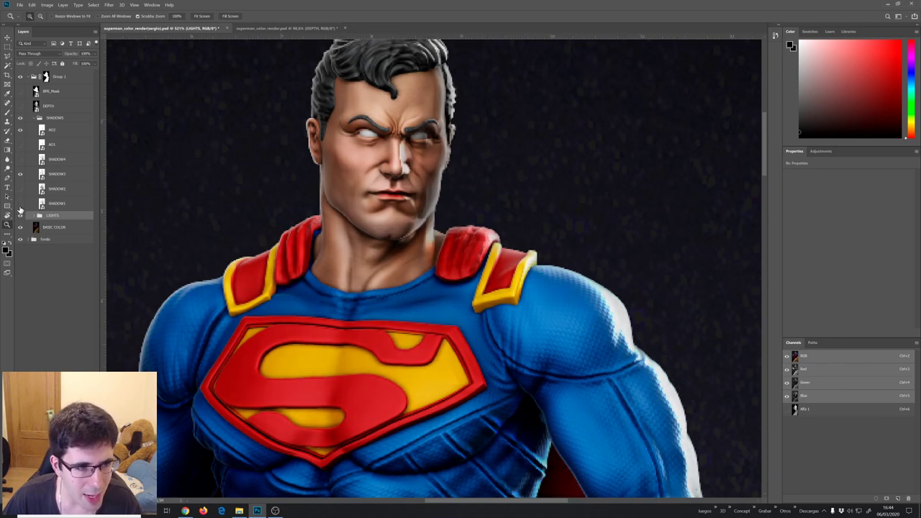
left_click(20, 209)
Add a layer mask to SHADOW1 and set up a roughly 422 px brush at 30% opacity
left_click(55, 206)
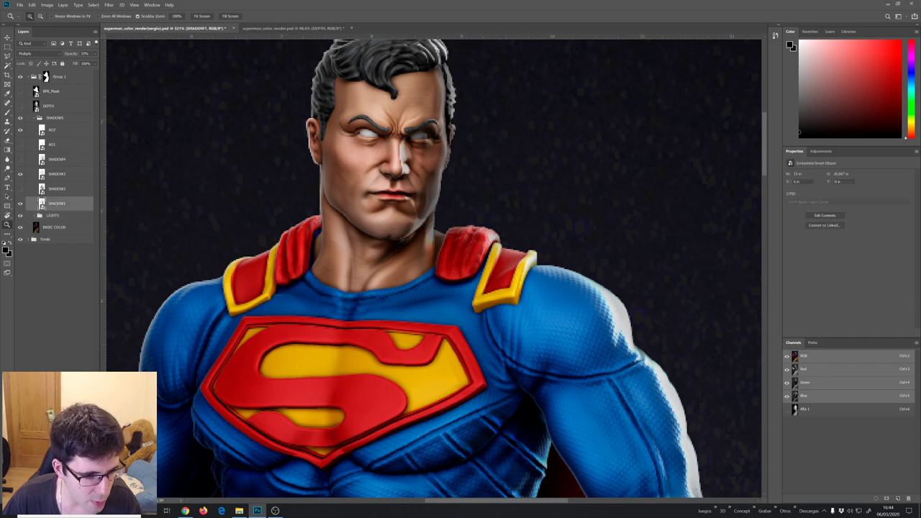
left_click(61, 498)
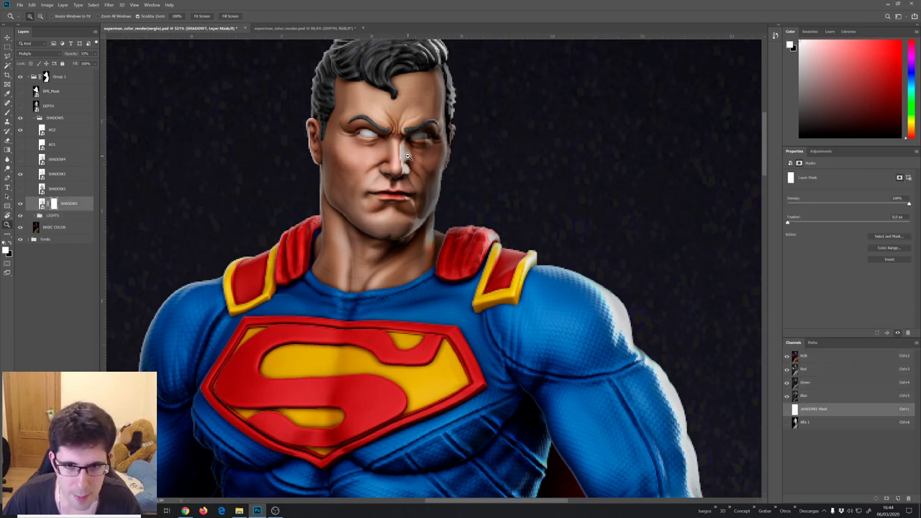
key("b")
mouse_move(430, 156)
left_mouse_down()
mouse_move(437, 165)
mouse_move(271, 188)
left_mouse_up()
key("x")
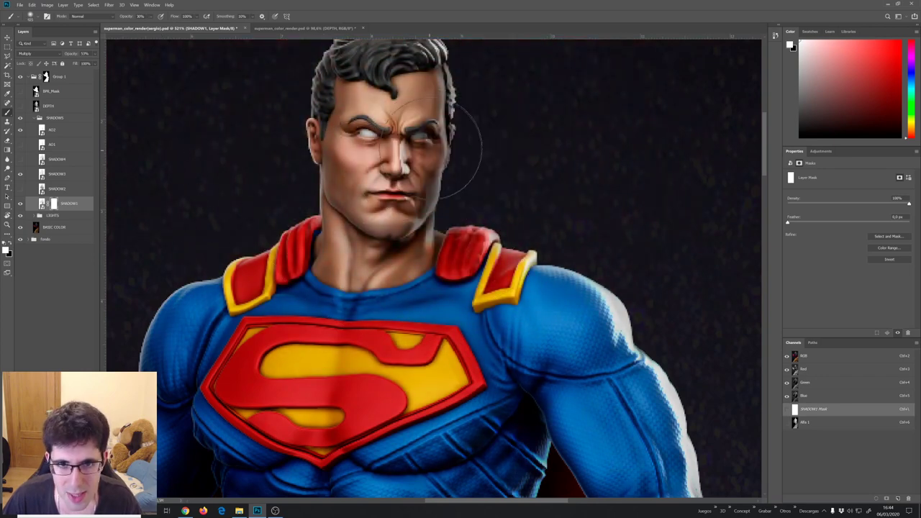
key("3")
mouse_move(453, 160)
left_mouse_down()
mouse_move(441, 147)
mouse_move(429, 152)
left_mouse_up()
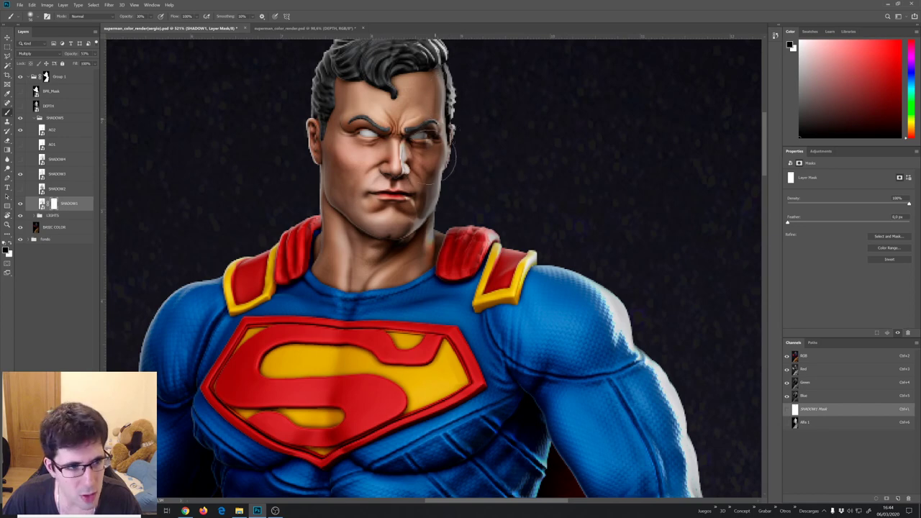
key("x")
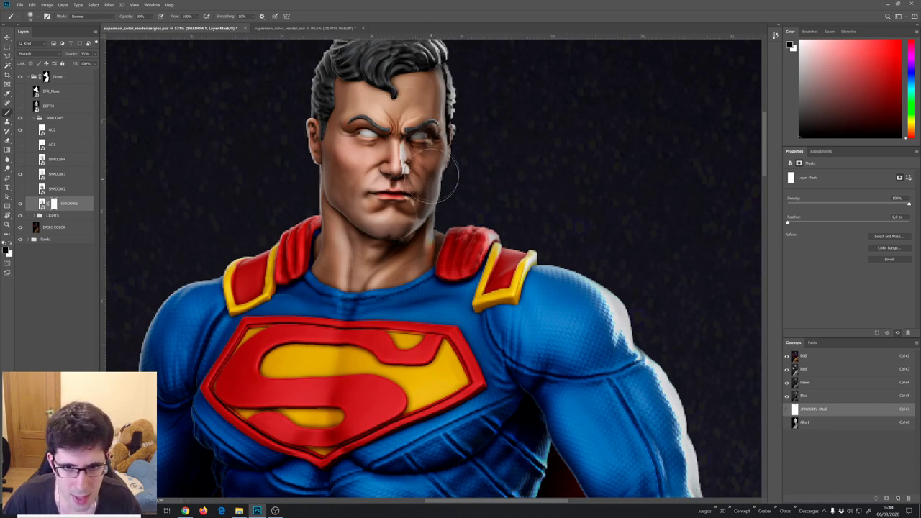
Add a white layer mask to SHADOW3 and zoom in on the head
left_click(58, 174)
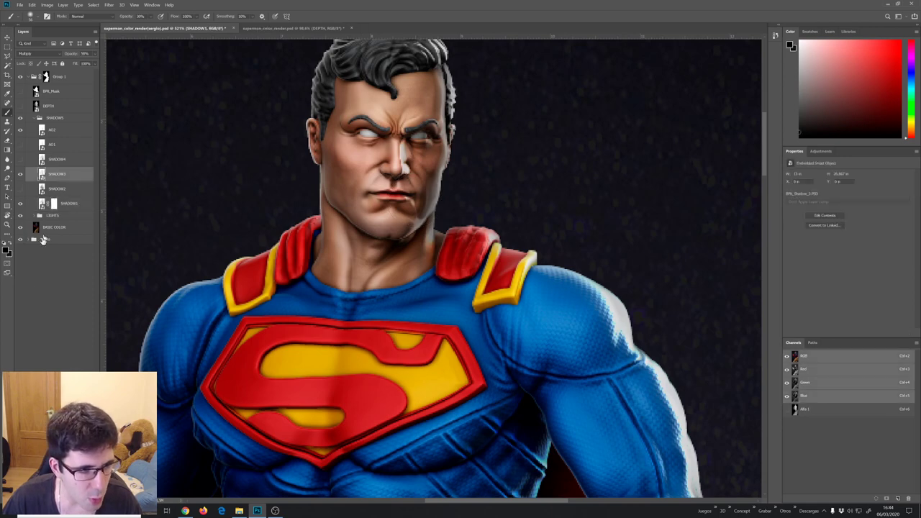
left_click(54, 499)
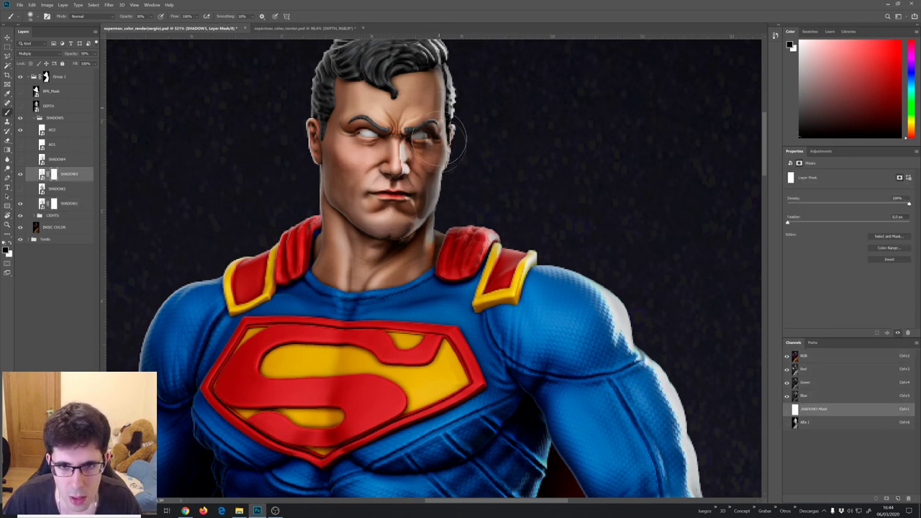
key("z")
left_click_drag(456, 136, 425, 270)
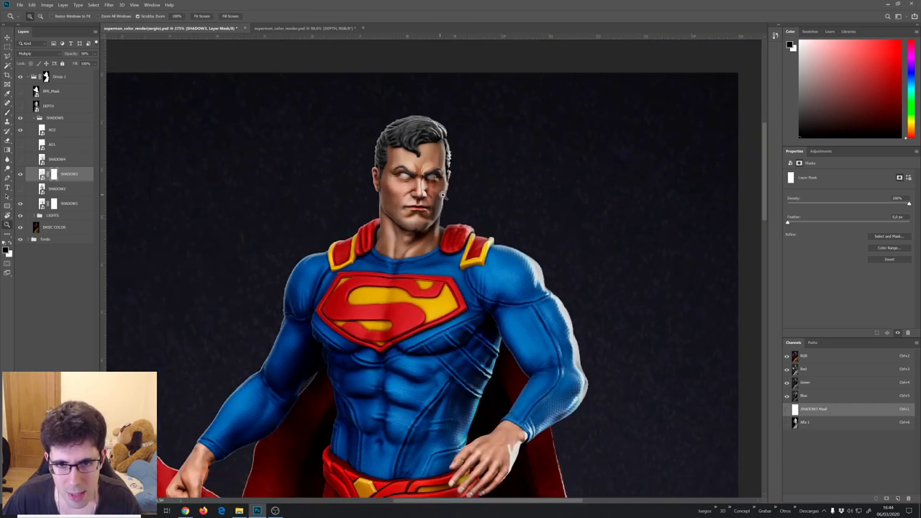
mouse_move(443, 195)
left_mouse_down()
mouse_move(478, 194)
mouse_move(395, 220)
left_mouse_up()
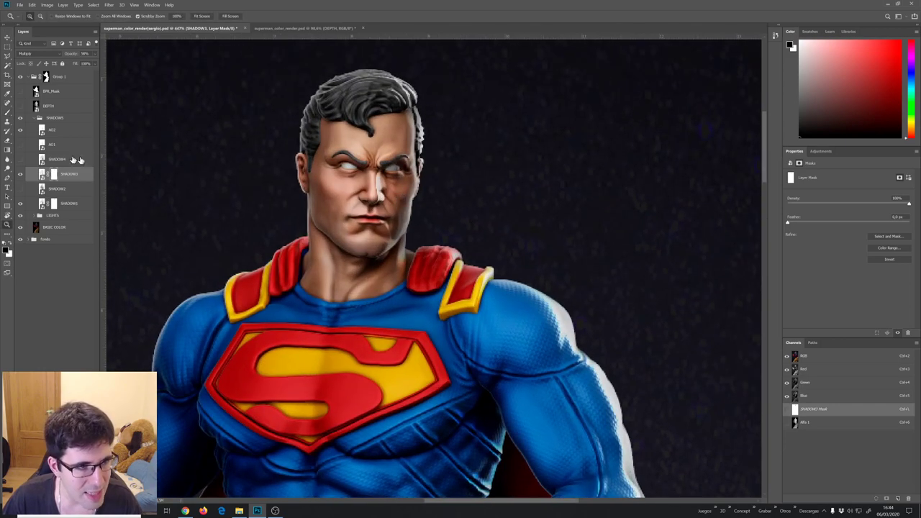
Toggle the SHADOWS group to compare, then collapse it and expand the LIGHTS group
left_click(21, 130)
left_click(20, 118)
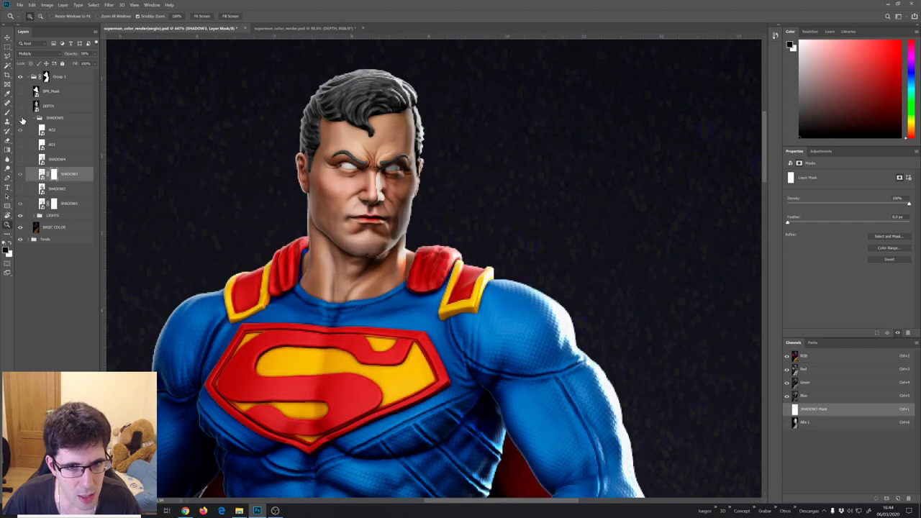
left_click(21, 118)
left_click(20, 118)
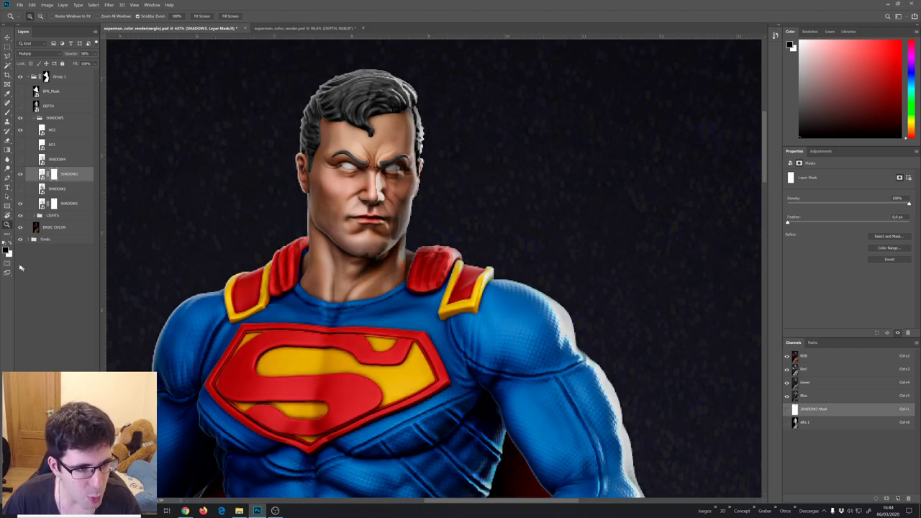
left_click(32, 119)
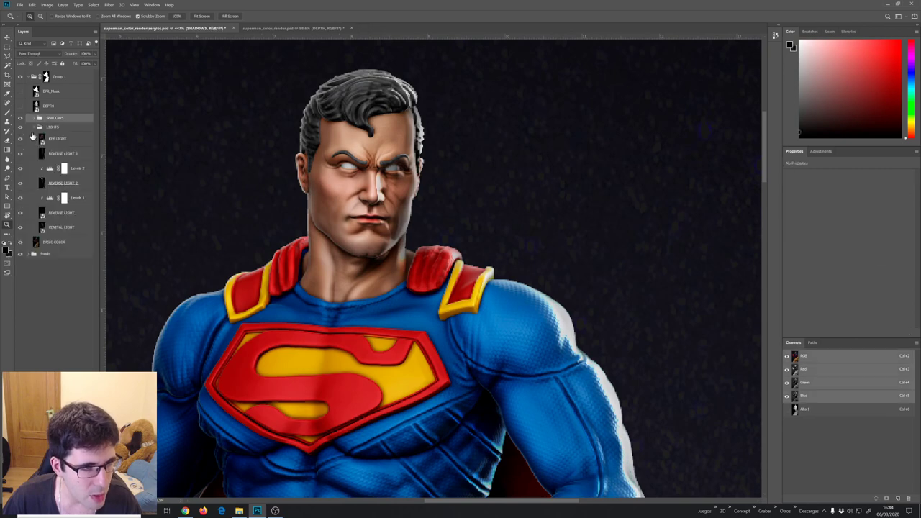
left_click(20, 141)
left_click(20, 141)
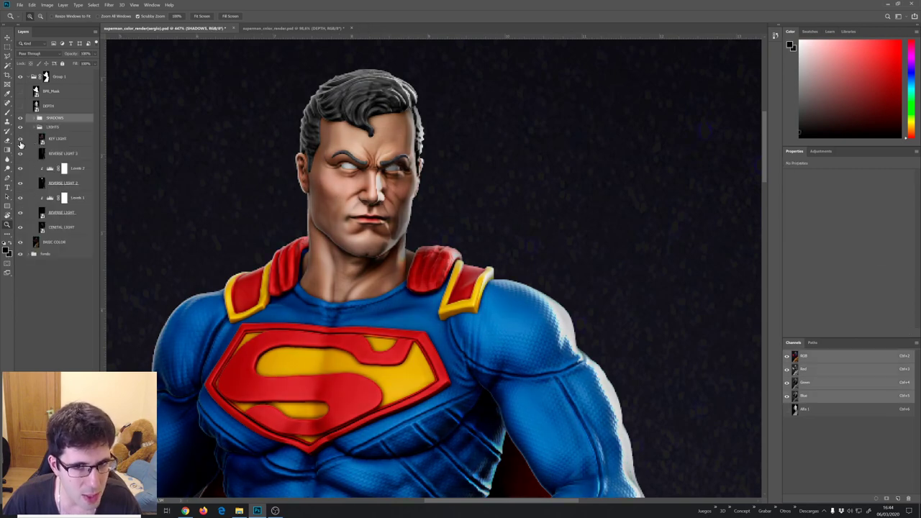
left_click(20, 141)
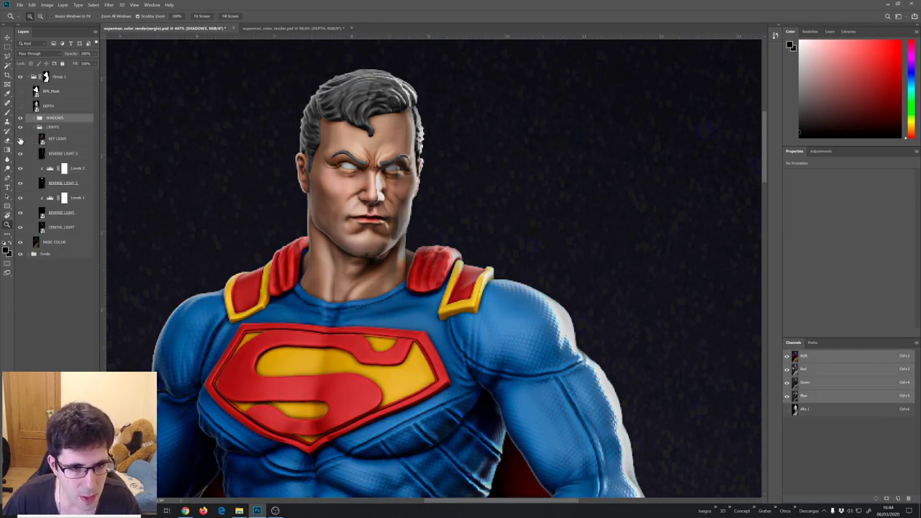
left_click(20, 141)
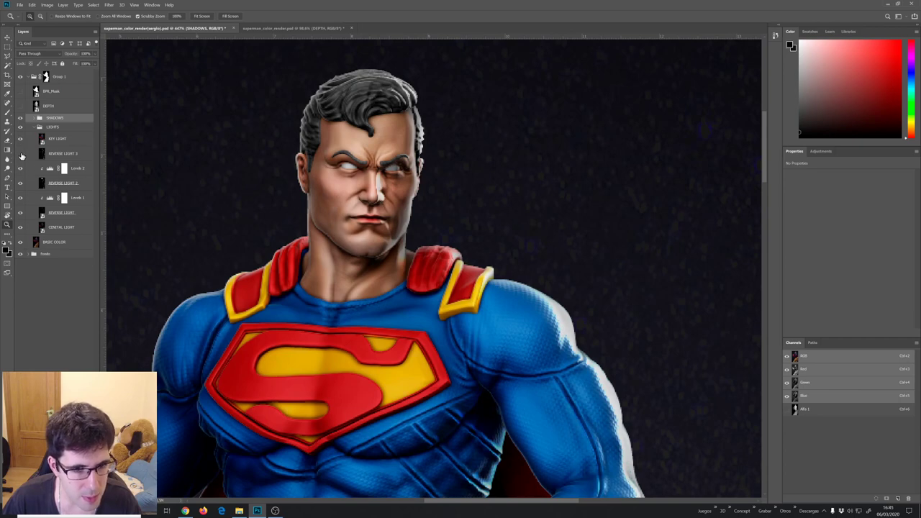
left_click(21, 154)
left_click(21, 154)
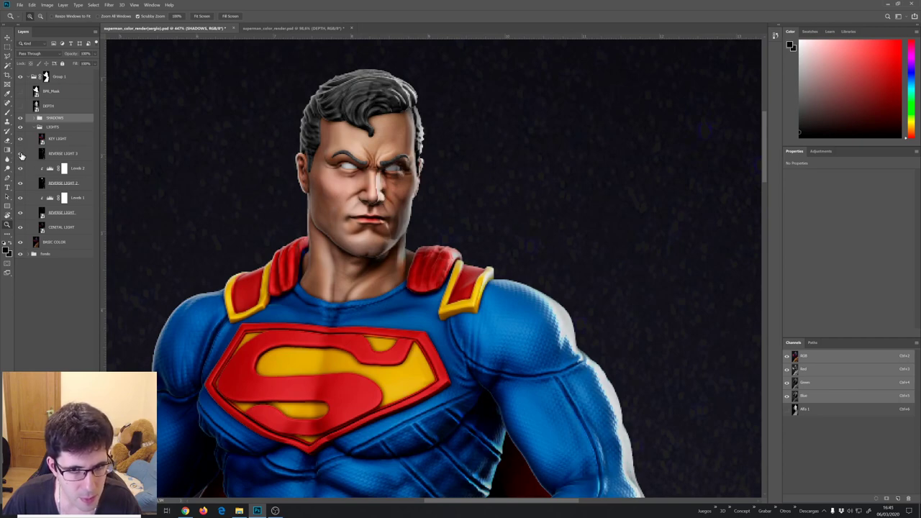
left_click(20, 183)
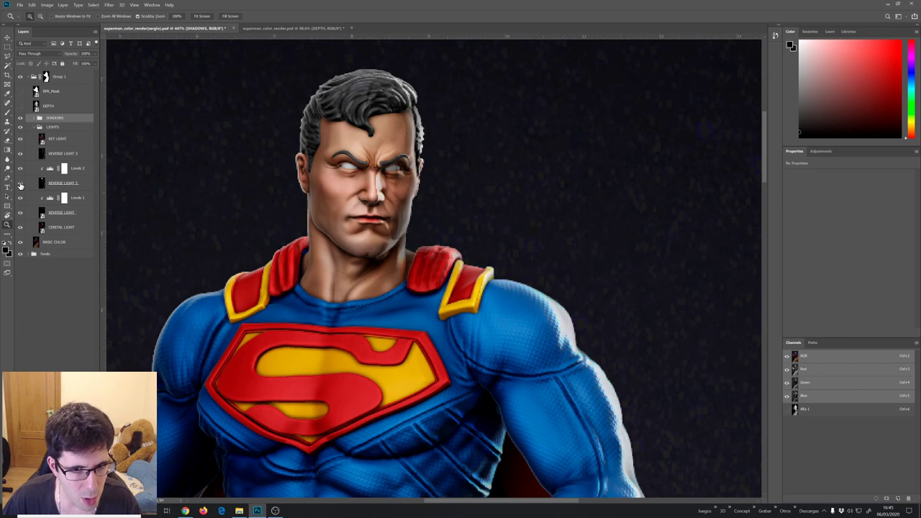
left_click(20, 198)
left_click(20, 198)
left_click(20, 214)
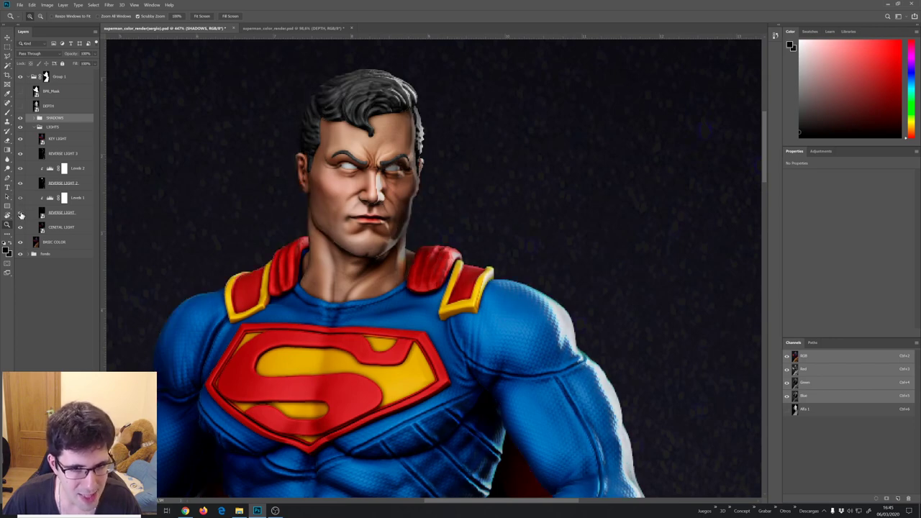
left_click(20, 214)
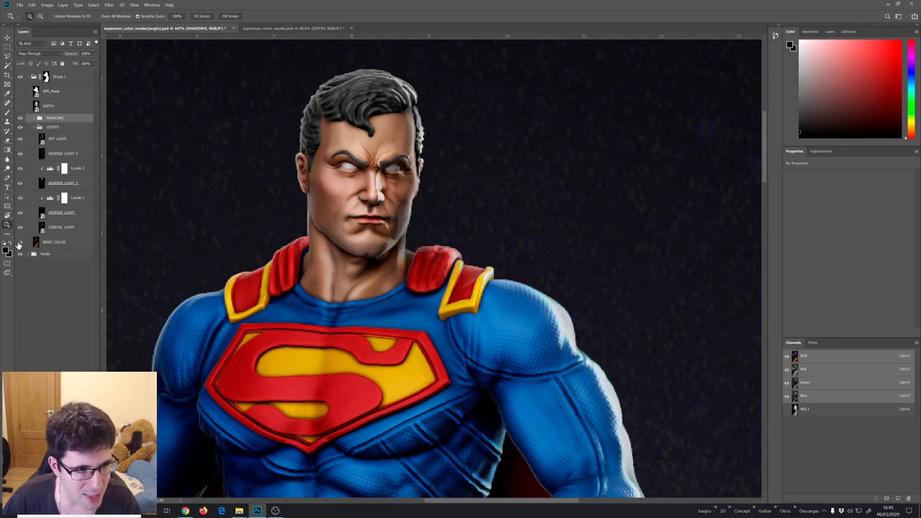
left_click(20, 228)
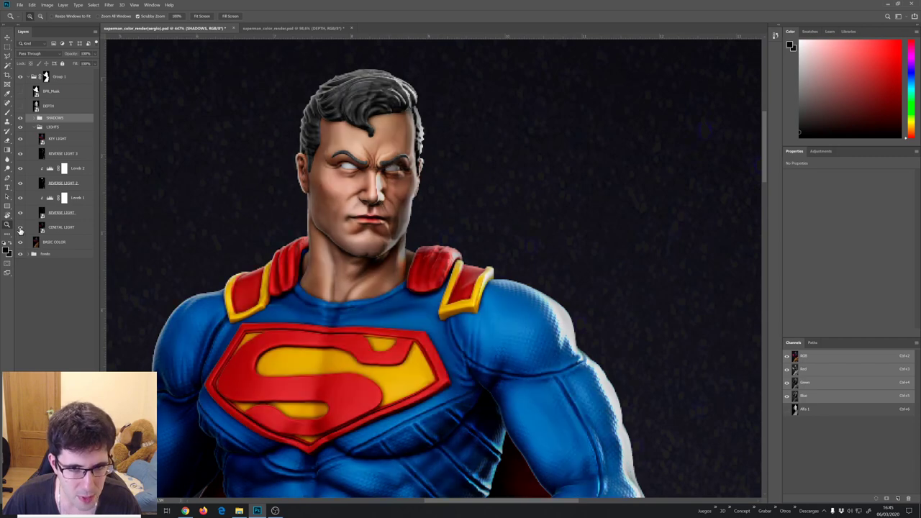
left_click(20, 227)
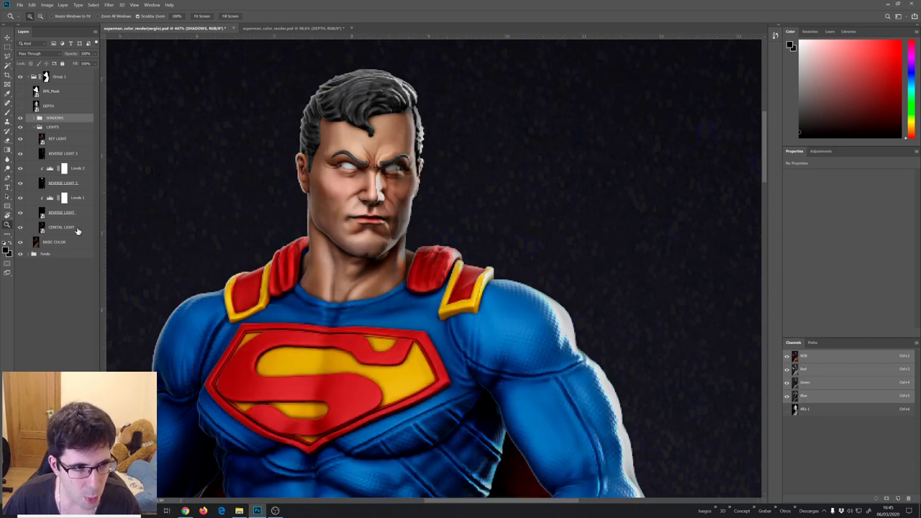
left_click_drag(78, 230, 81, 139)
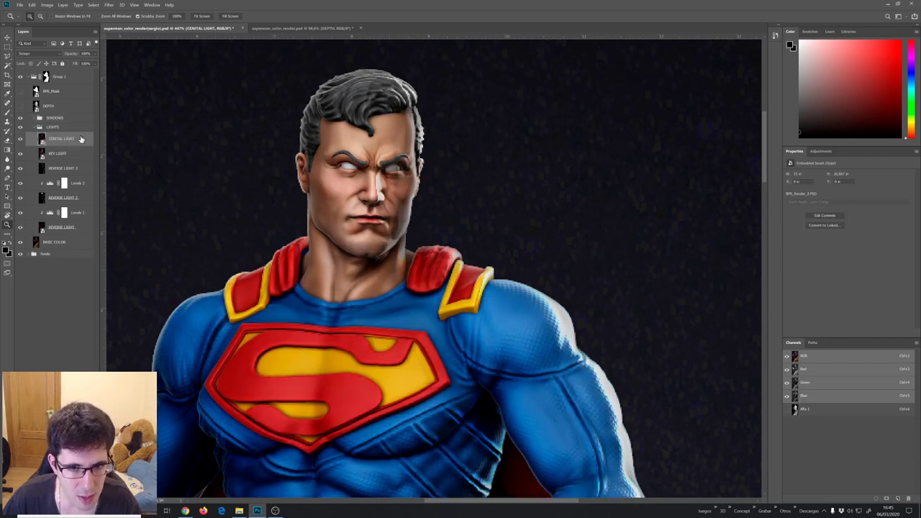
key("ctrl+z")
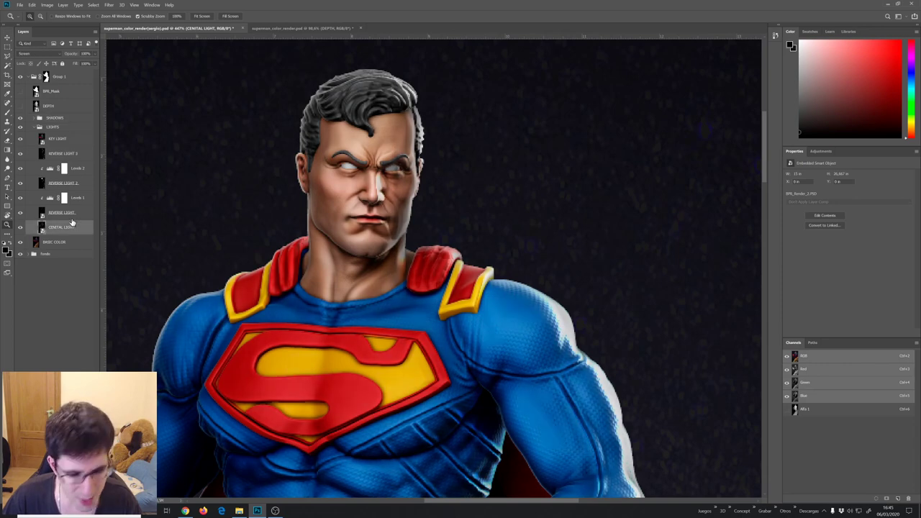
key("ctrl+j")
mouse_move(72, 226)
left_mouse_down()
mouse_move(67, 140)
mouse_move(70, 149)
left_mouse_up()
left_click(36, 54)
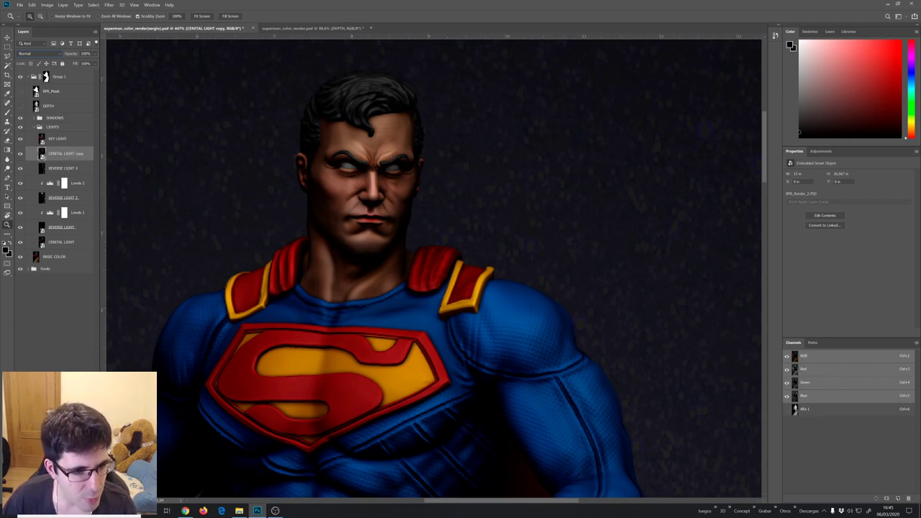
key("Delete")
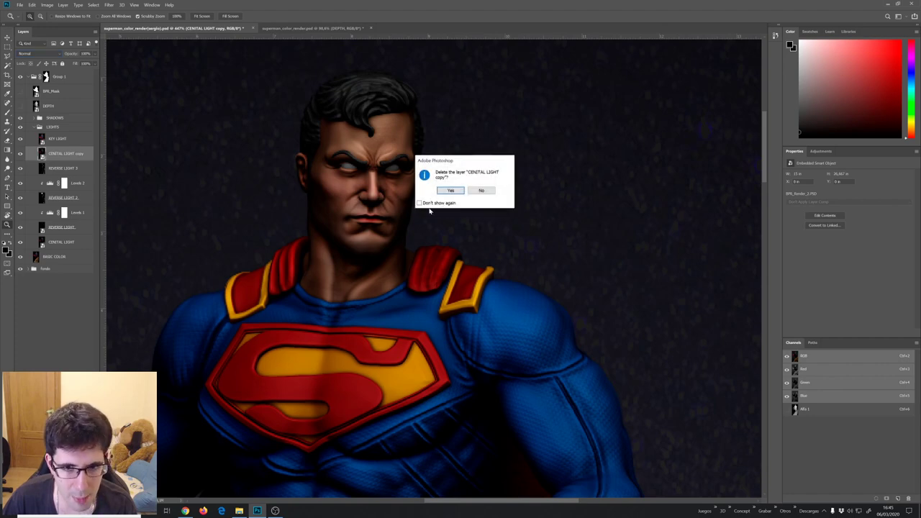
left_click(451, 190)
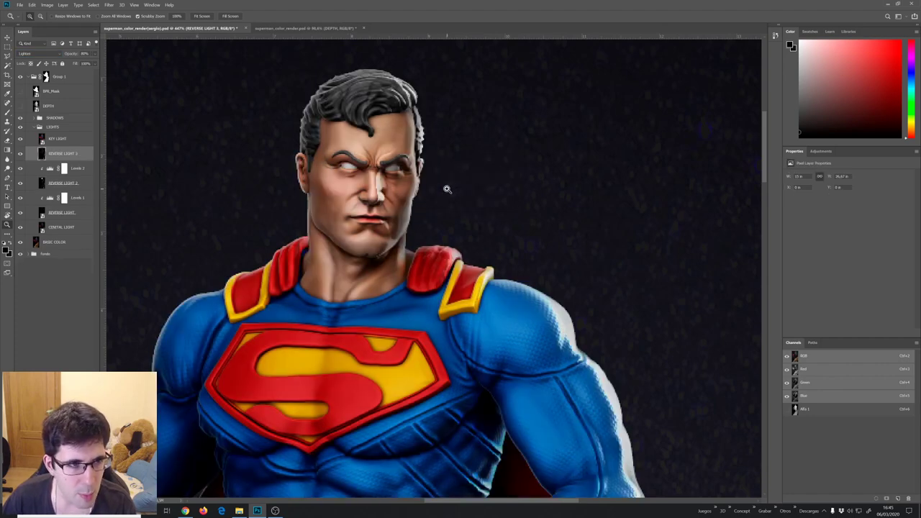
Fold the LIGHTS group and hide Fondo, framing the whole statue and rock base on transparency
left_click_drag(437, 193, 380, 229)
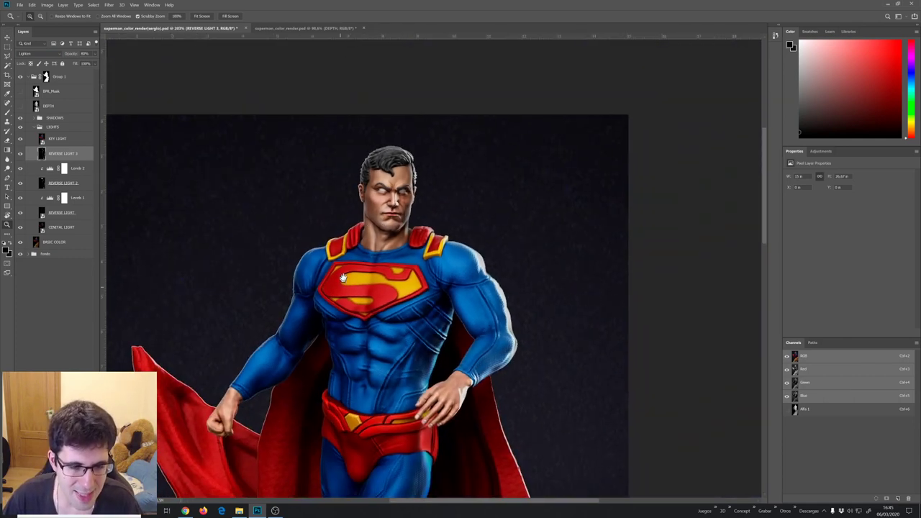
left_click_drag(345, 274, 365, 234)
scroll(213, 172, "down", 3)
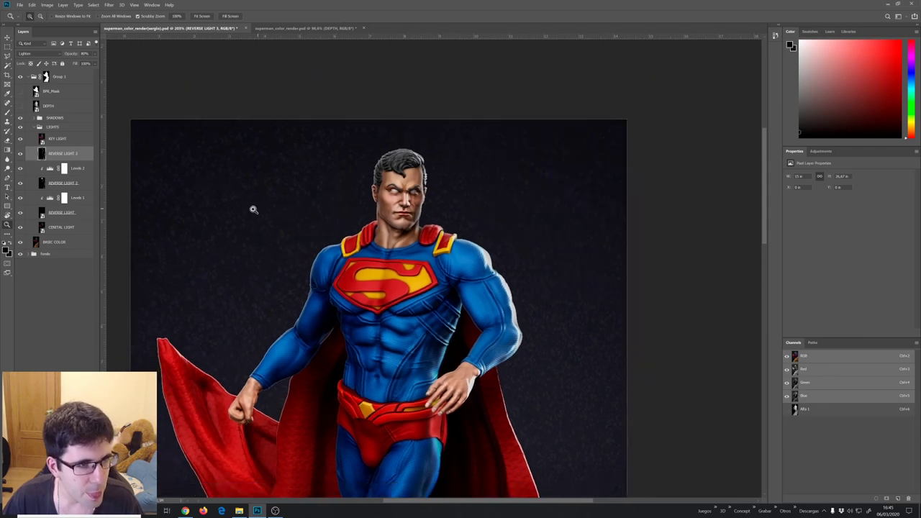
left_click(39, 127)
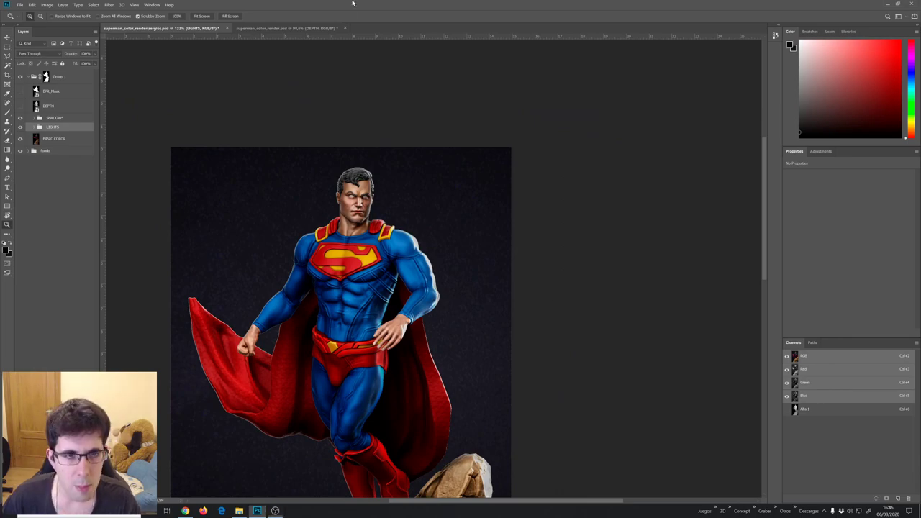
left_click_drag(370, 254, 422, 237)
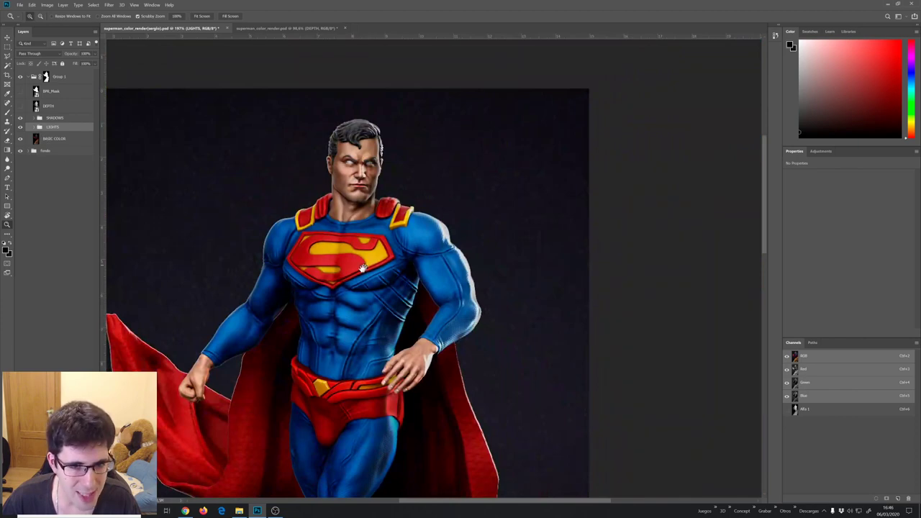
left_click_drag(364, 268, 324, 268)
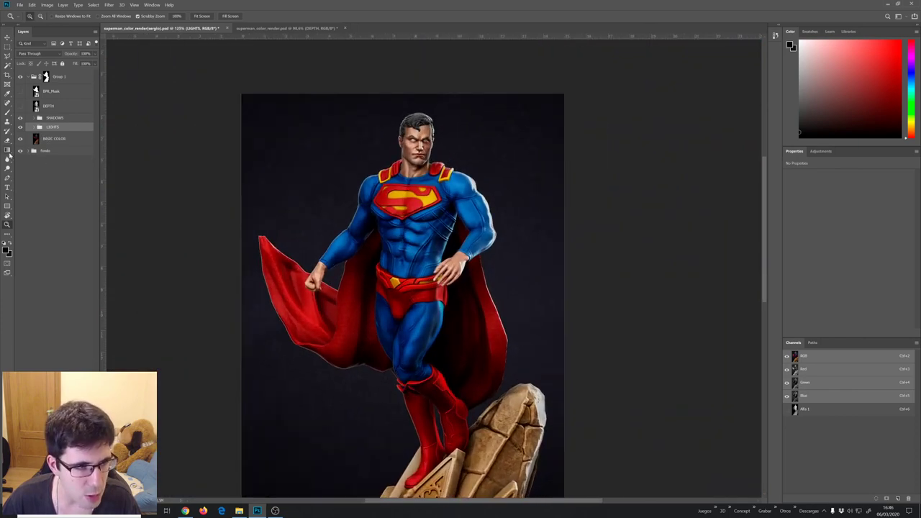
left_click(20, 151)
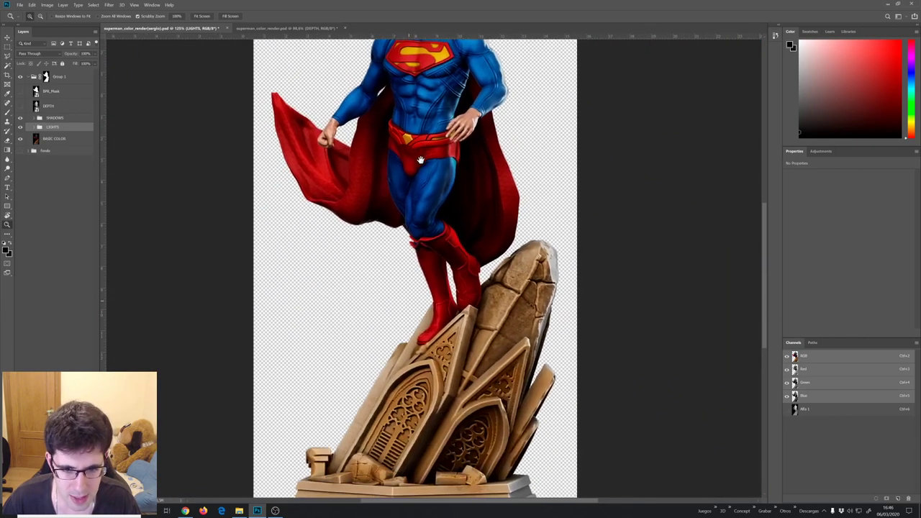
left_click_drag(405, 298, 405, 320)
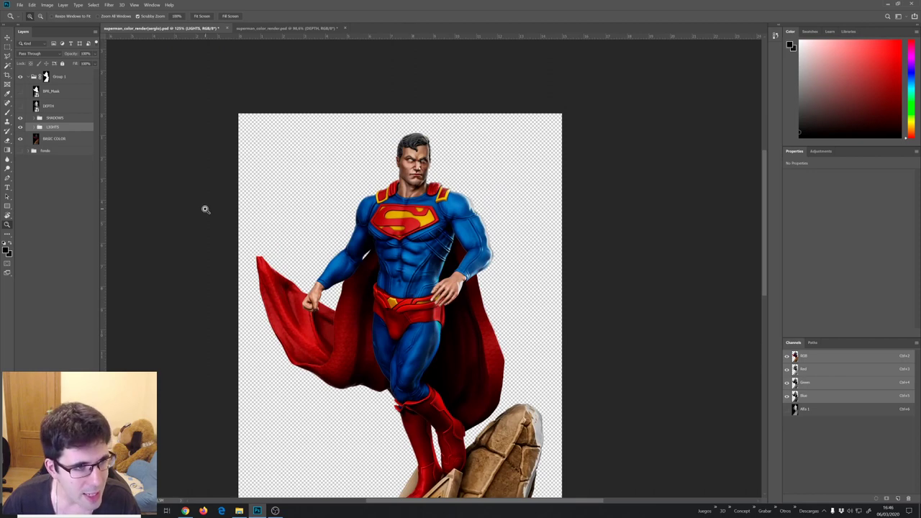
Stamp all visible statue layers into a new merged Layer 1
left_click(65, 120)
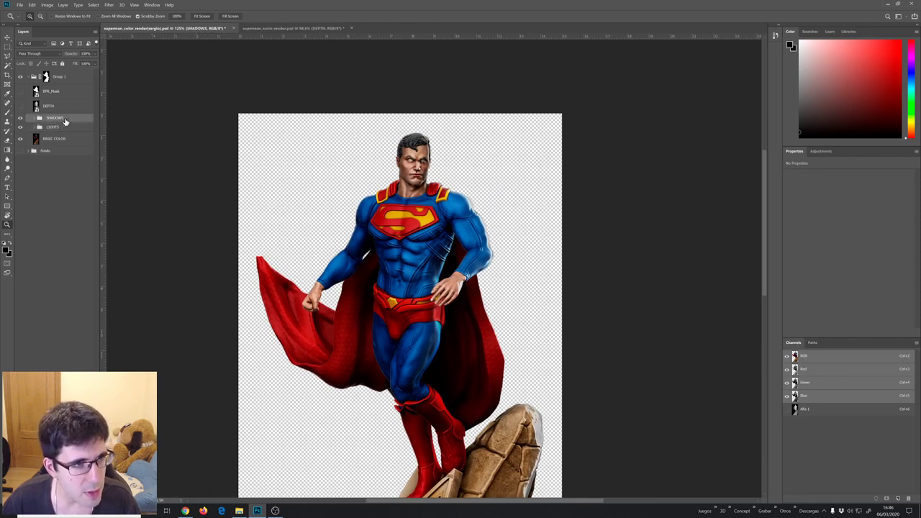
left_click(20, 77)
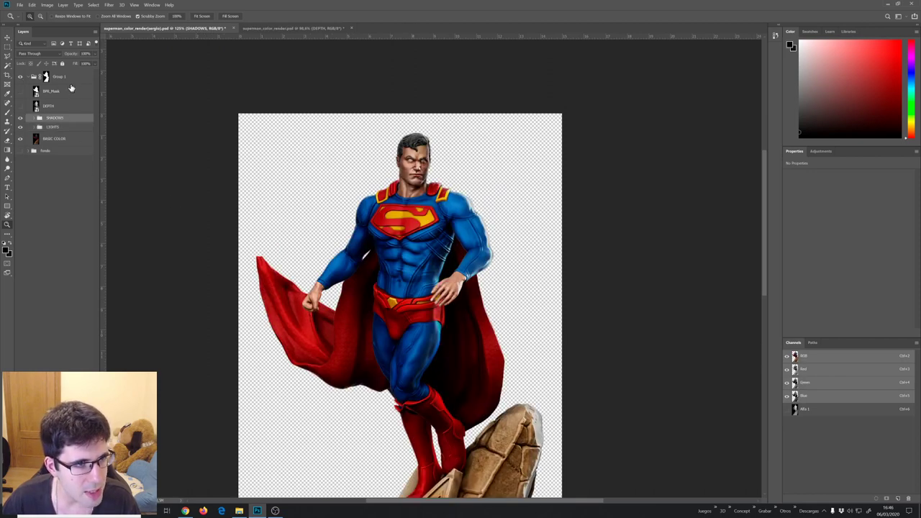
left_click(68, 77)
key("ctrl+shift+alt+n")
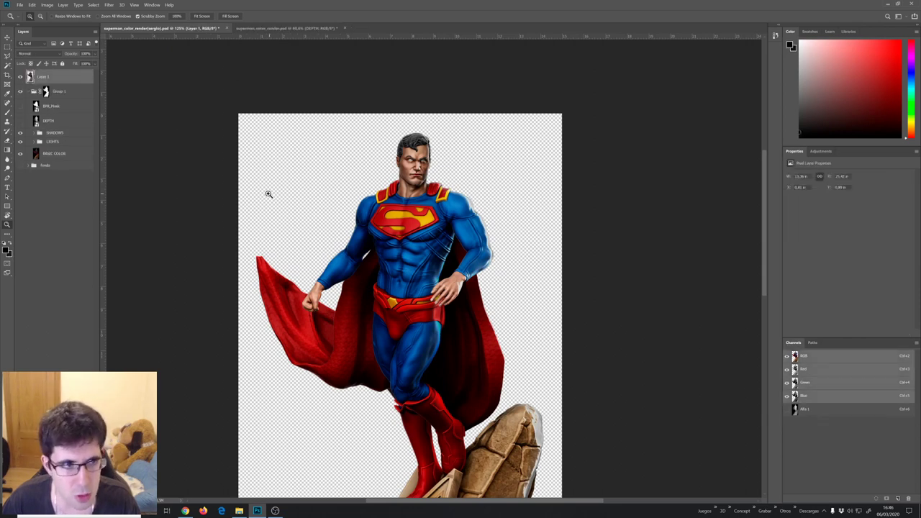
Turn the Fondo background back on, make Layer 1 active, and zoom in on the torso
left_click(33, 92)
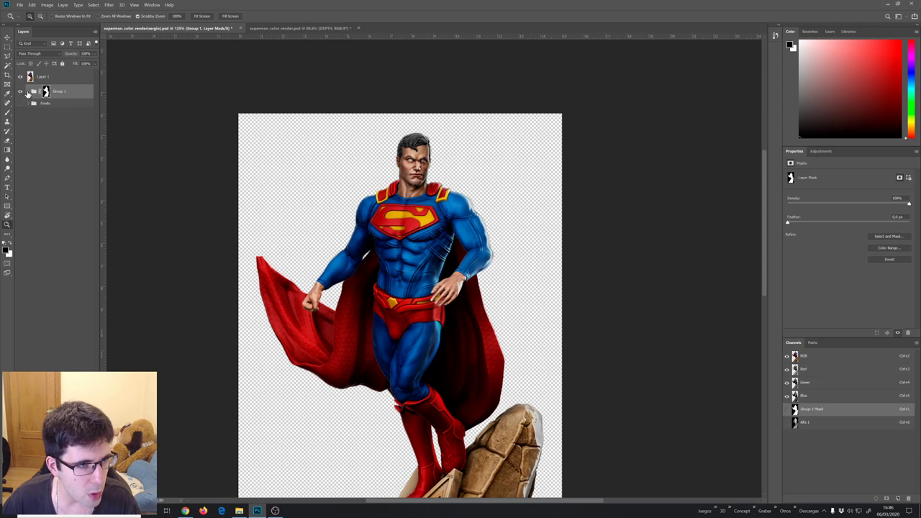
left_click(29, 92)
left_click(29, 91)
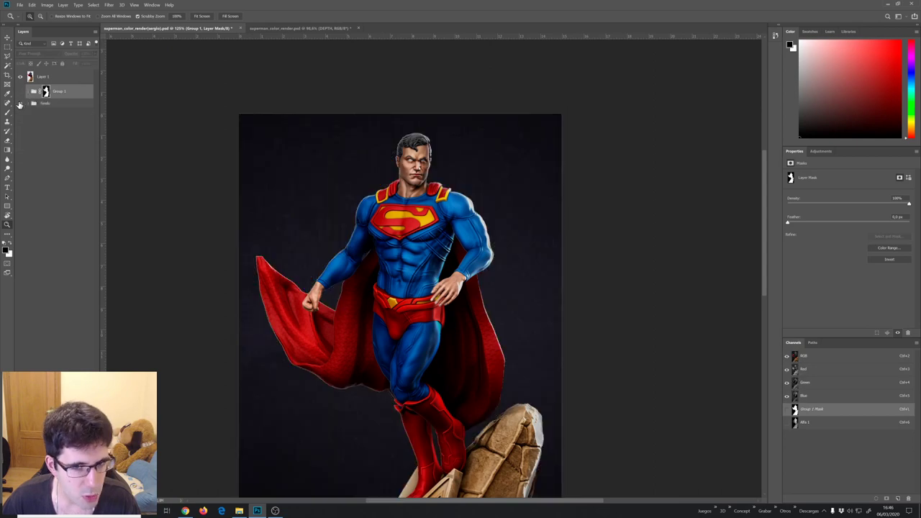
left_click(39, 77)
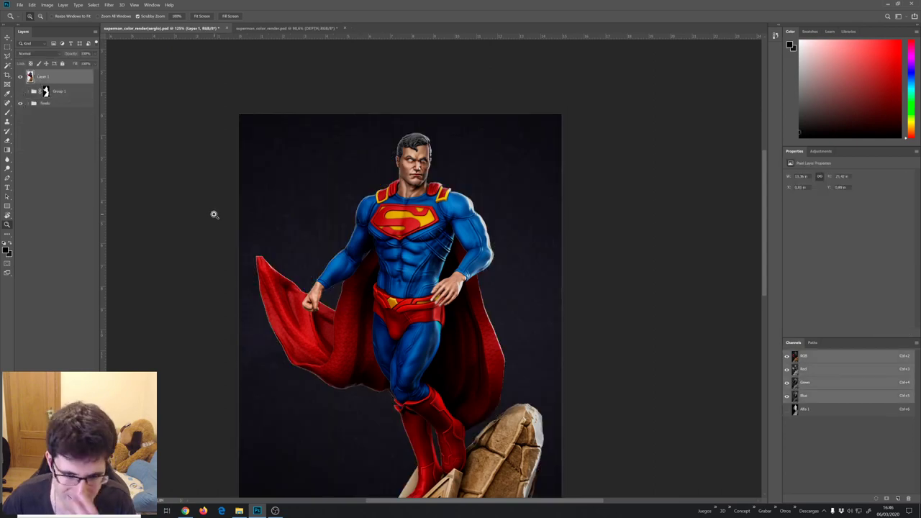
scroll(428, 239, "up", 3)
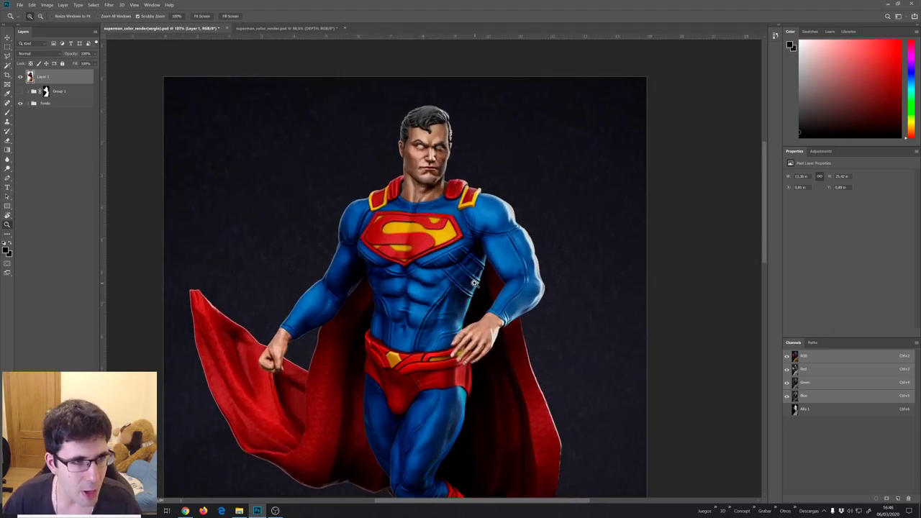
left_click_drag(396, 222, 411, 202)
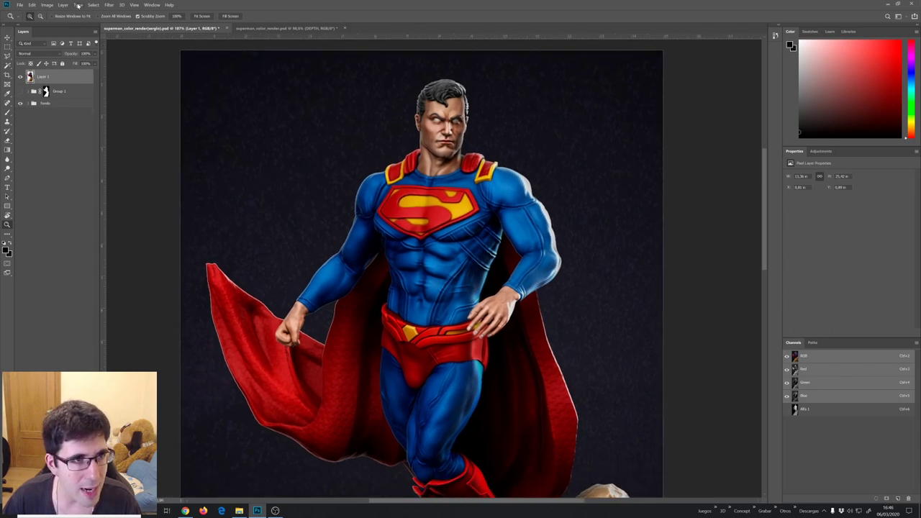
left_click_drag(138, 108, 241, 162)
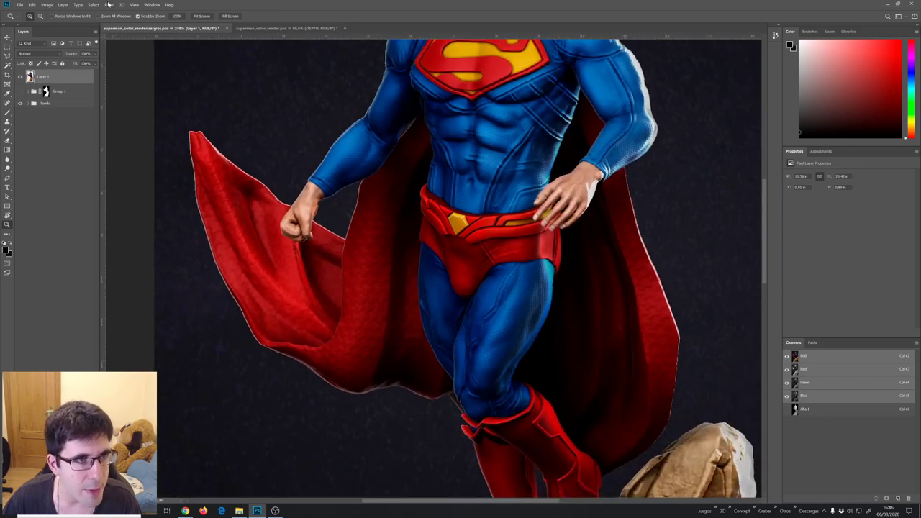
left_click(109, 5)
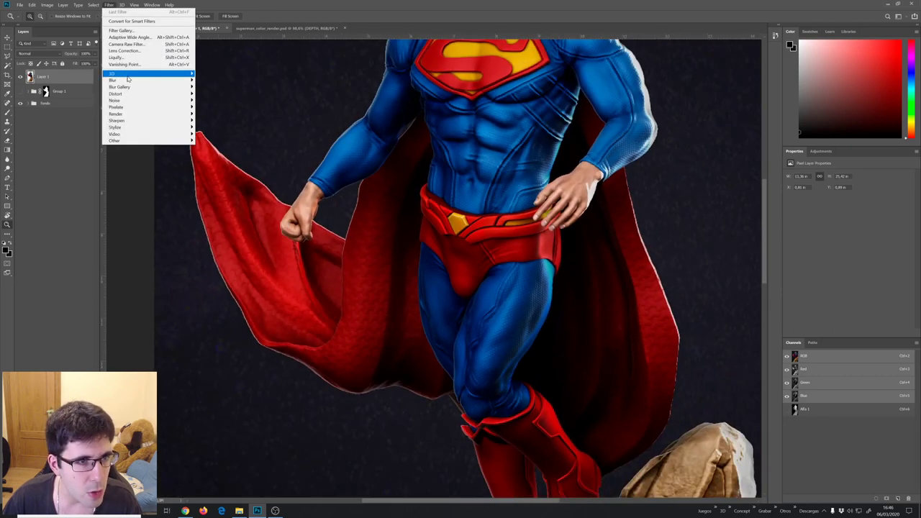
mouse_move(115, 80)
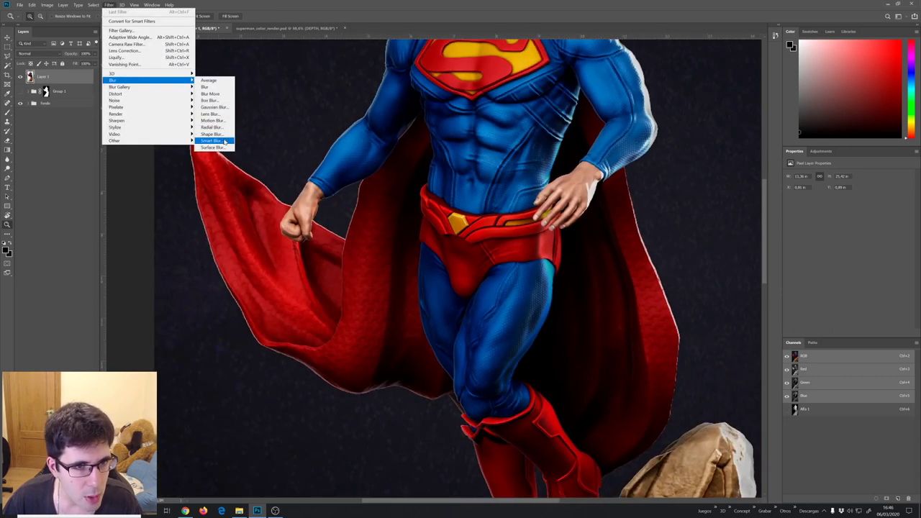
Lens-blur Layer 1 from the Alfa 1 depth map: focal distance 179, radius 5, threshold 200
left_click(221, 114)
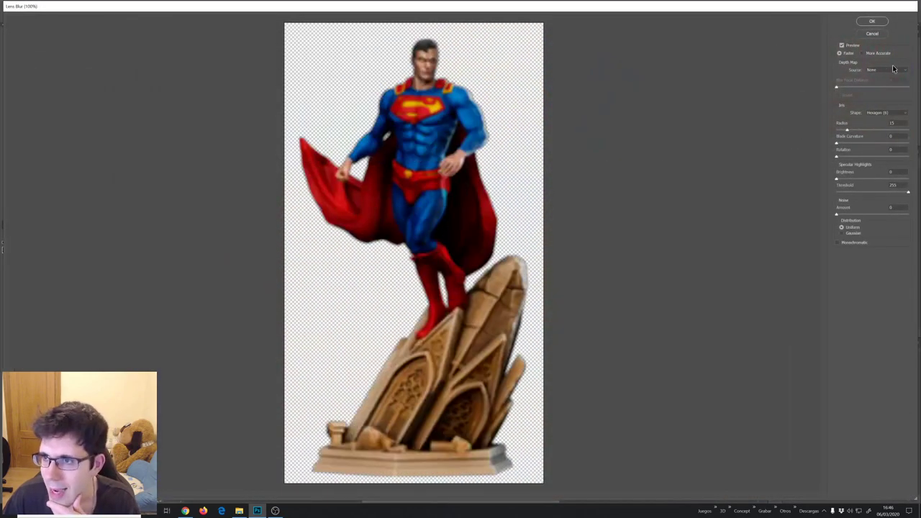
left_click(893, 69)
left_click(878, 91)
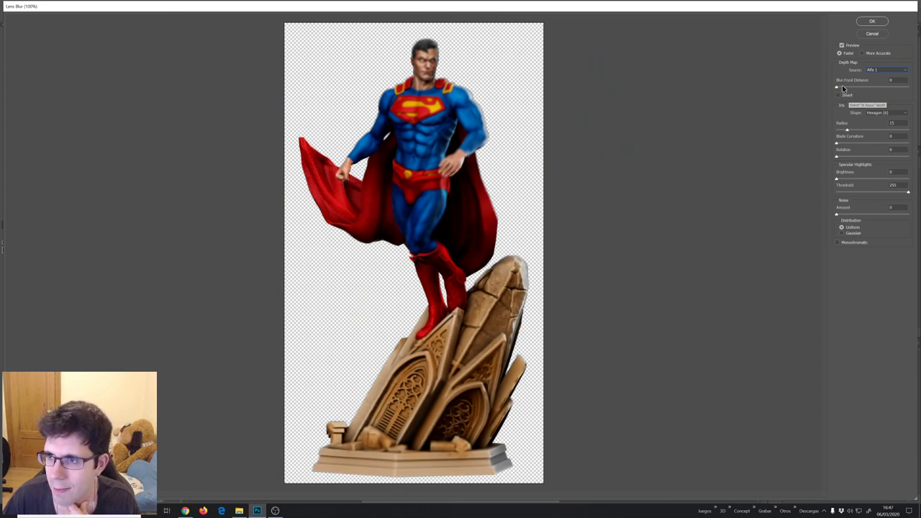
left_click_drag(837, 87, 878, 87)
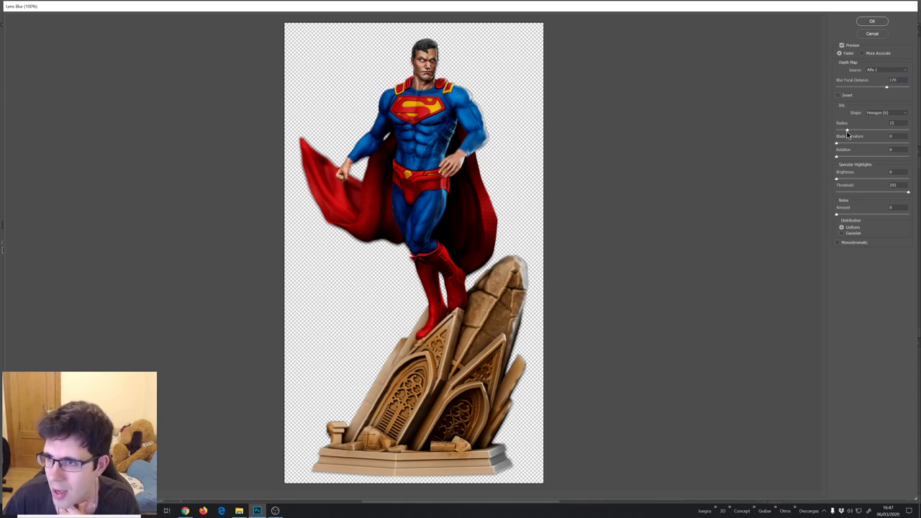
left_click_drag(847, 130, 839, 132)
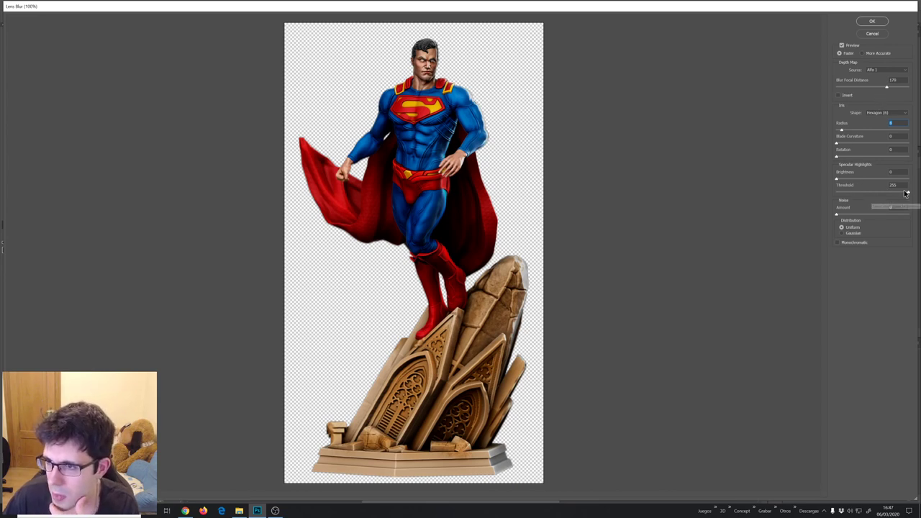
left_click_drag(909, 192, 863, 192)
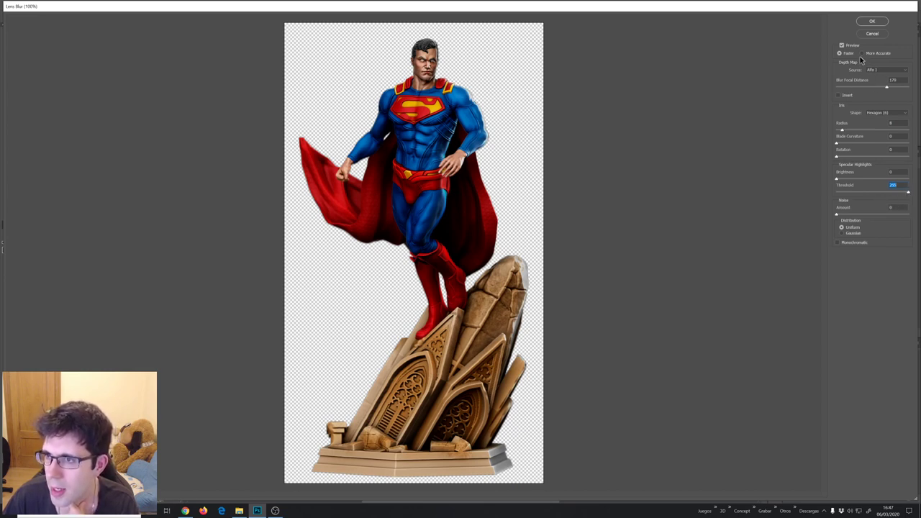
left_click(873, 21)
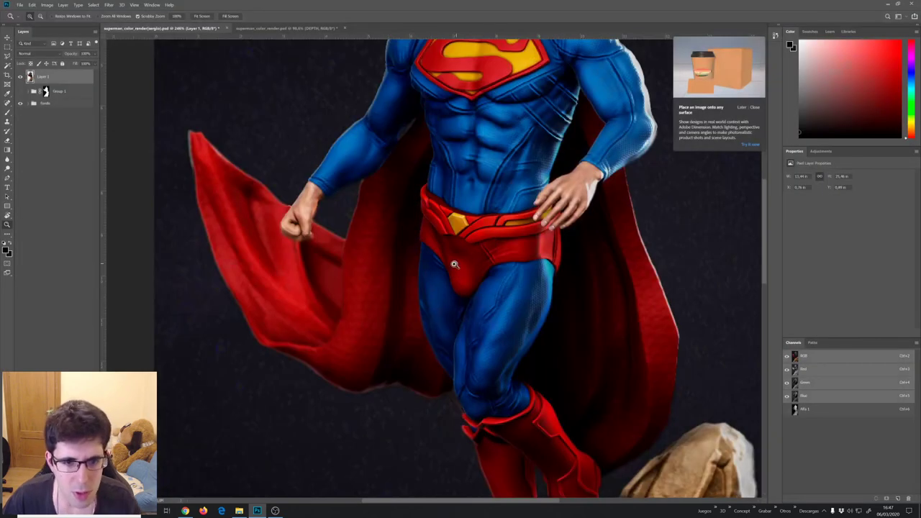
Dismiss the promotional popup, recentre the statue and duplicate Layer 1
scroll(500, 205, "down", 2)
scroll(494, 227, "down", 2)
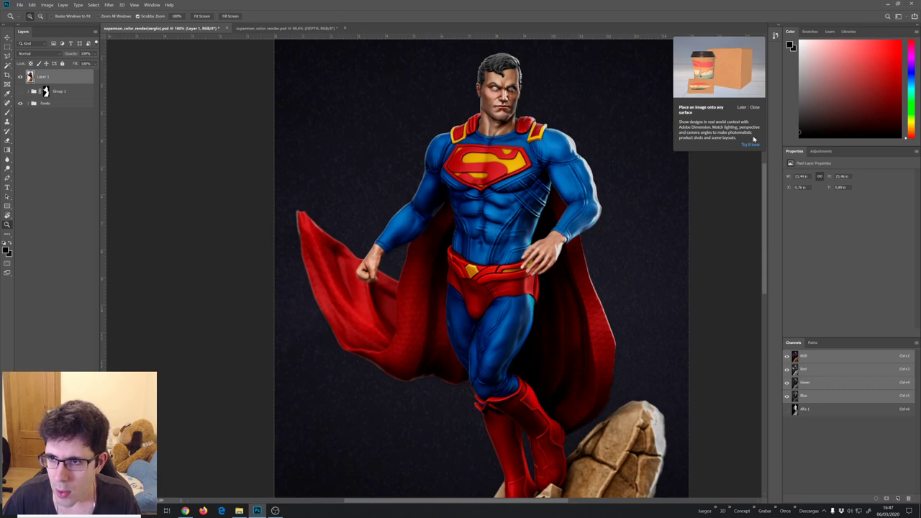
left_click(754, 108)
left_click_drag(484, 223, 459, 191)
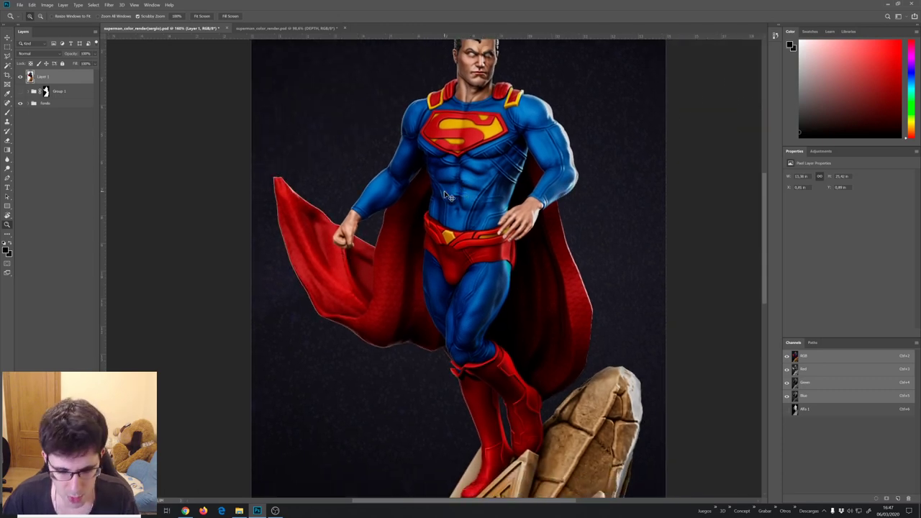
key("ctrl+j")
Lens-blur the Layer 1 copy with a lower focal distance, focused on Superman's face
left_click(109, 5)
mouse_move(148, 80)
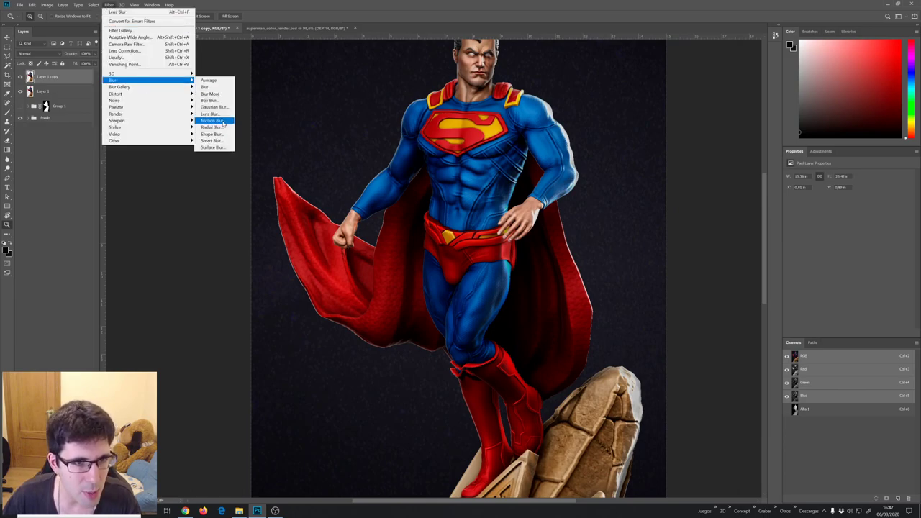
left_click(210, 114)
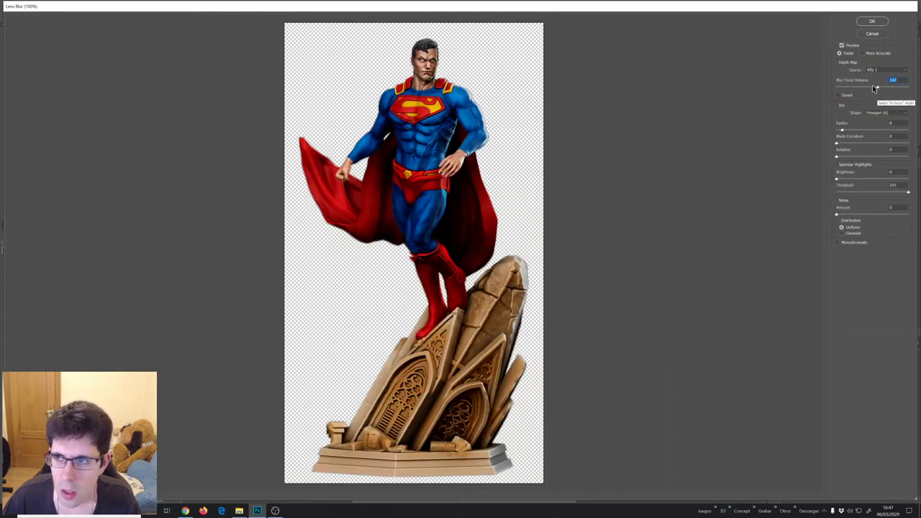
left_click_drag(873, 87, 870, 87)
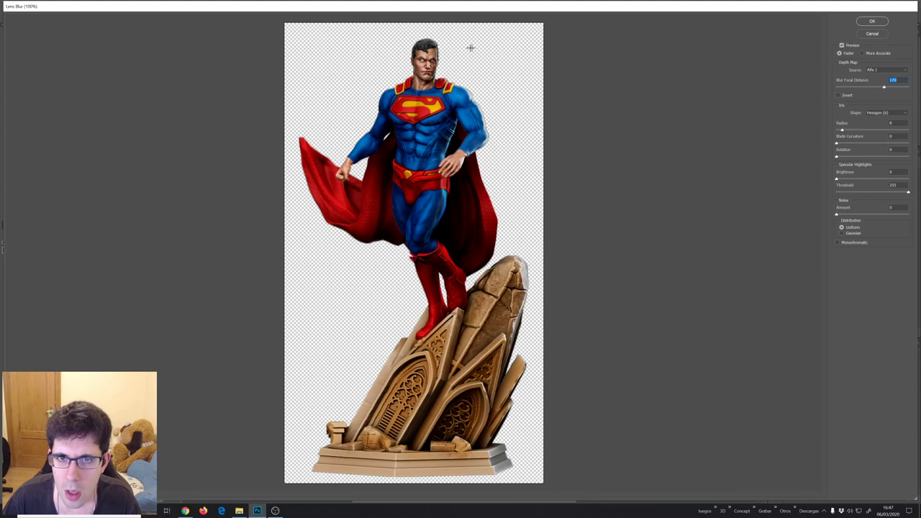
left_click(427, 64)
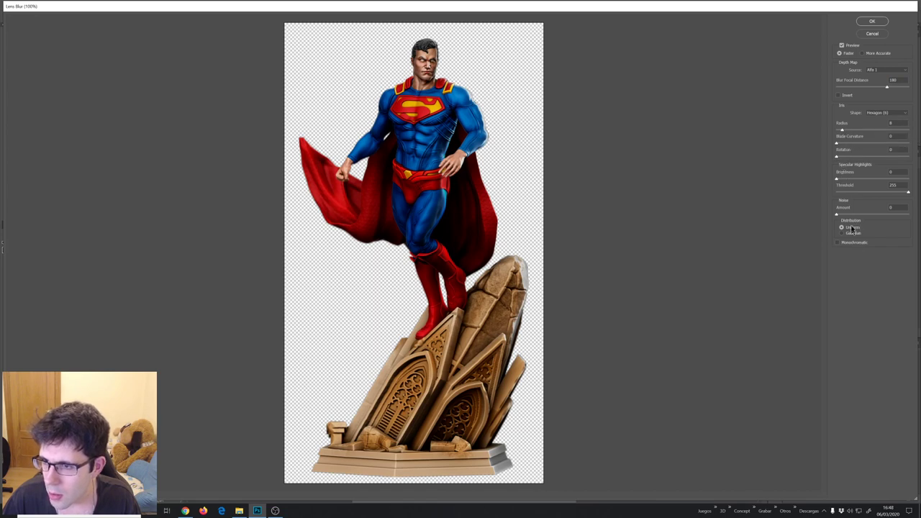
left_click(872, 21)
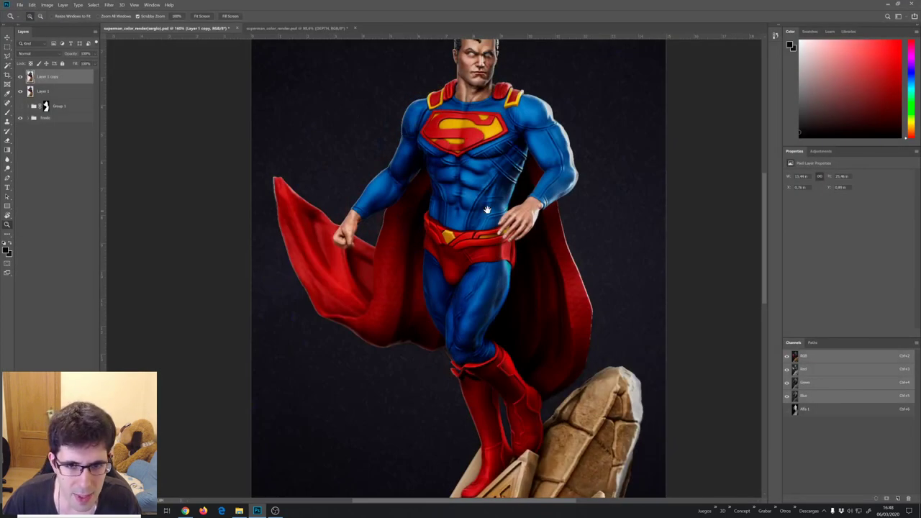
Add a layer mask to Layer 1 copy and toggle its visibility to compare
left_click_drag(487, 209, 475, 235)
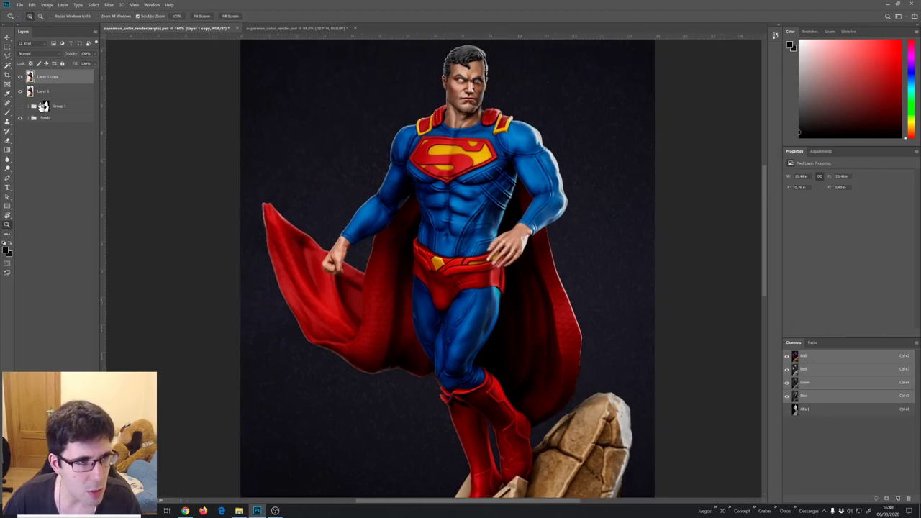
key("ctrl+shift+m")
key("b")
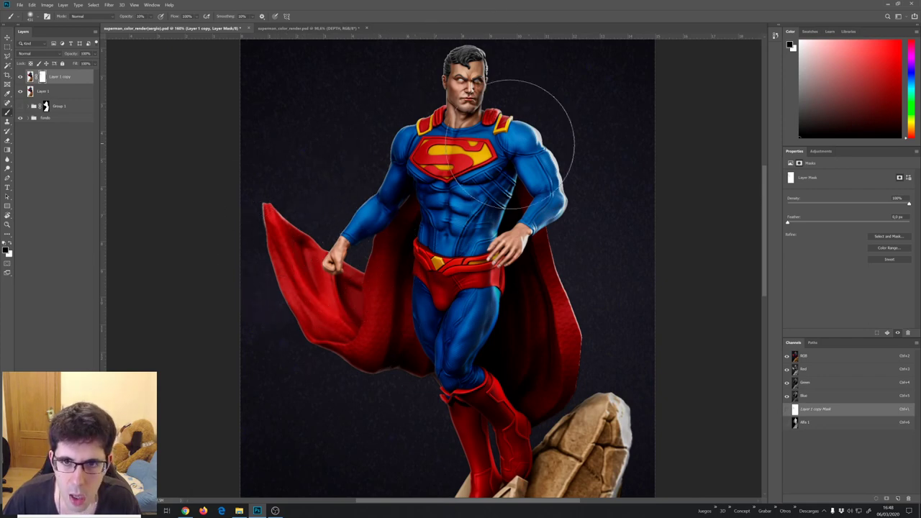
scroll(467, 265, "down", 2)
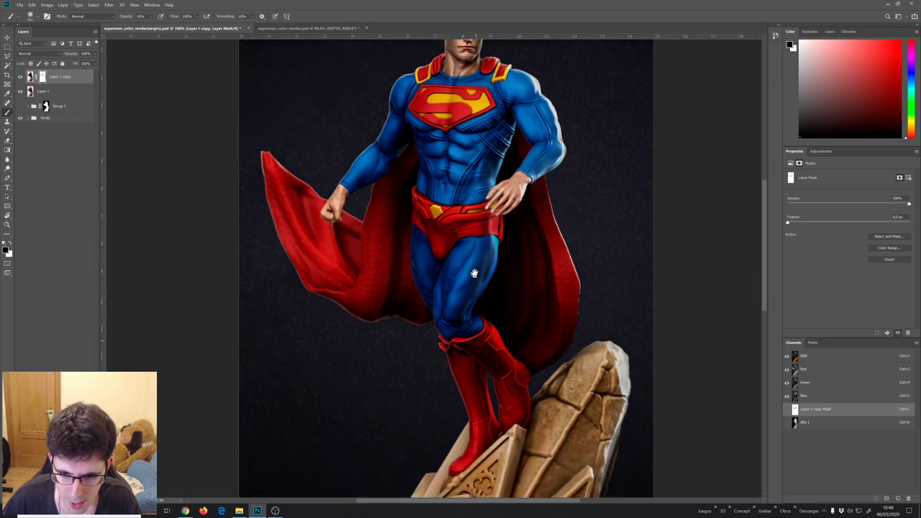
scroll(475, 216, "down", 3)
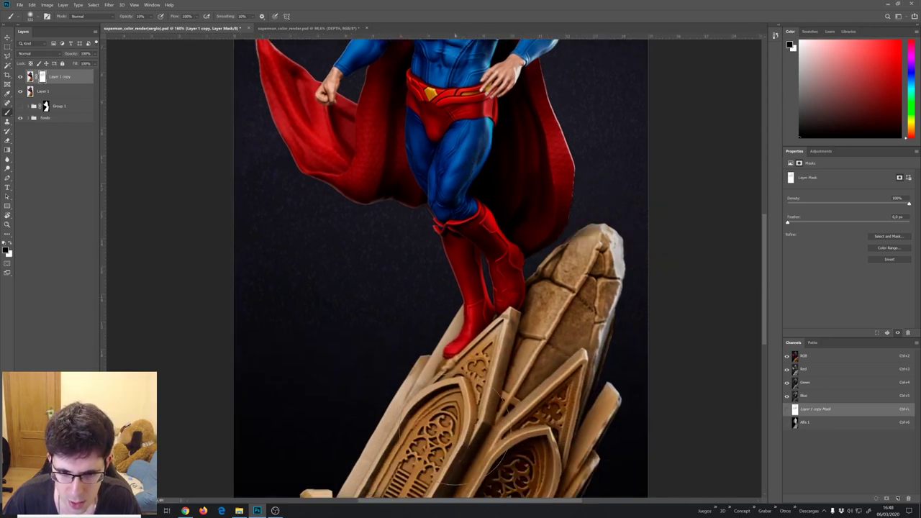
scroll(504, 288, "up", 3)
left_click(20, 77)
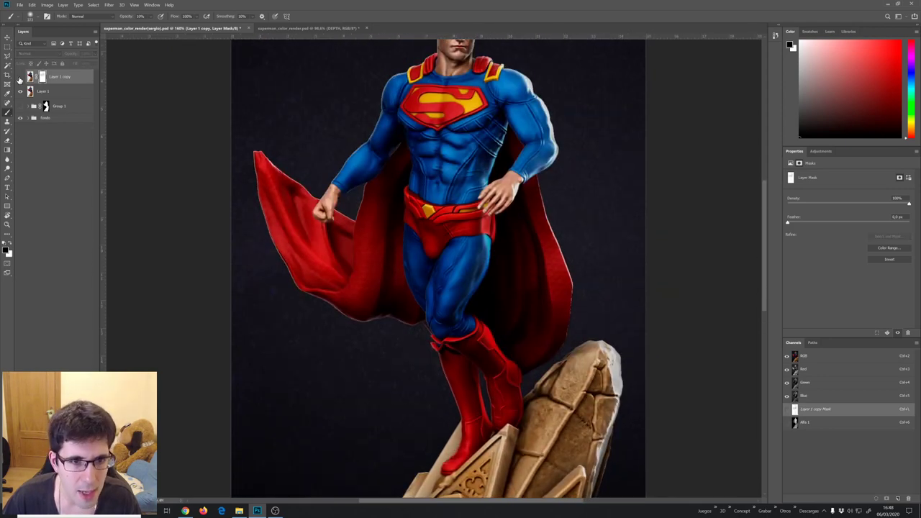
scroll(233, 132, "up", 3)
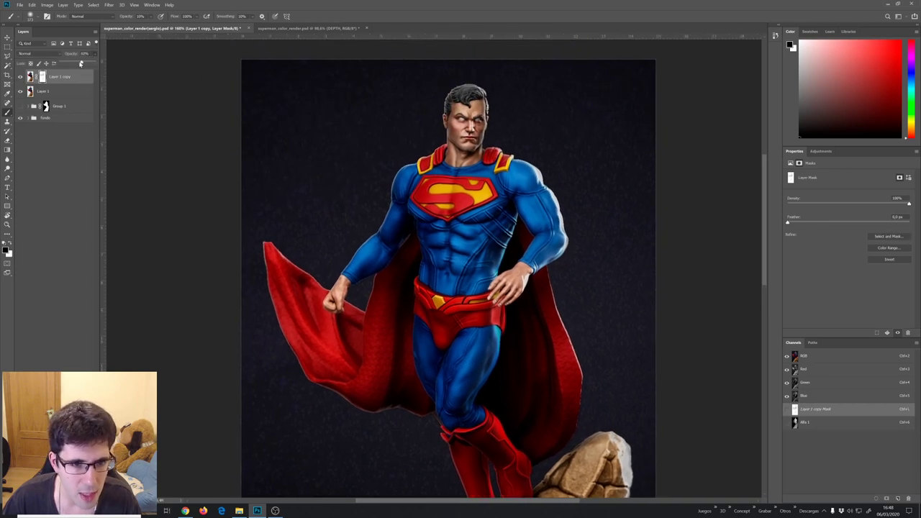
Set Layer 1 copy opacity to 74% and fit the whole statue on screen
left_click_drag(80, 64, 87, 64)
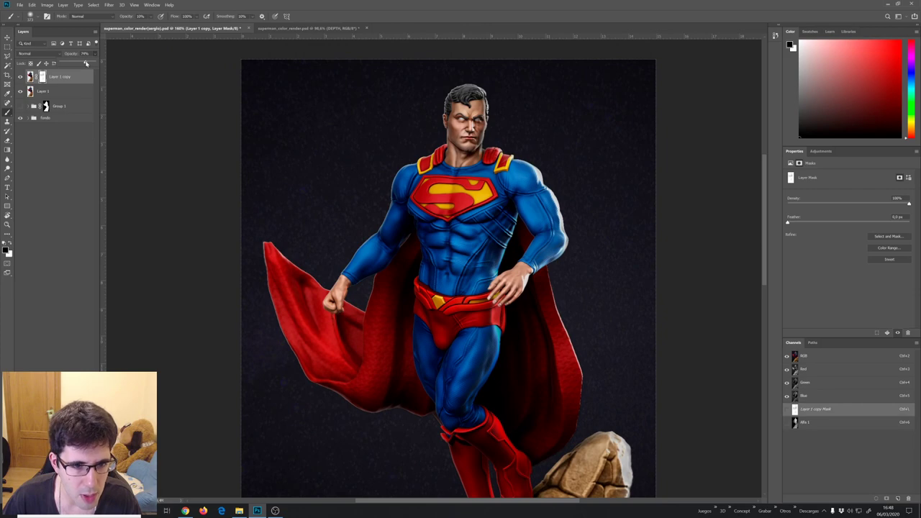
key("z")
left_click_drag(417, 252, 442, 238)
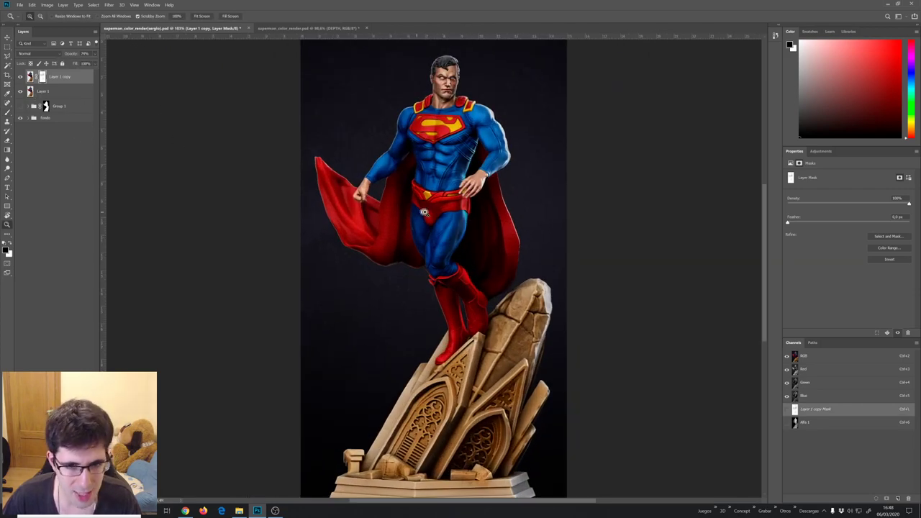
left_click_drag(424, 213, 427, 220)
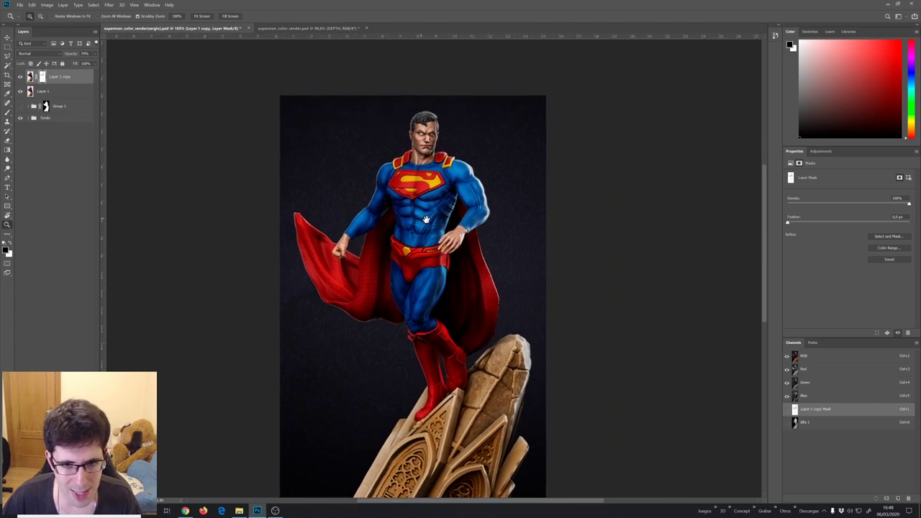
scroll(427, 219, "up", 1)
scroll(421, 226, "up", 1)
scroll(408, 243, "up", 1)
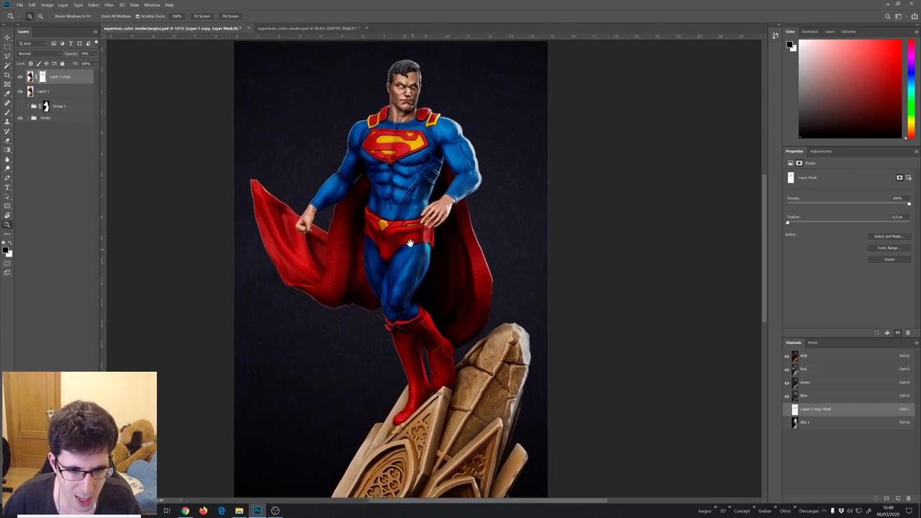
key("ctrl+0")
Select a background layer in the fondo group and switch to the Brush tool
left_click(33, 117)
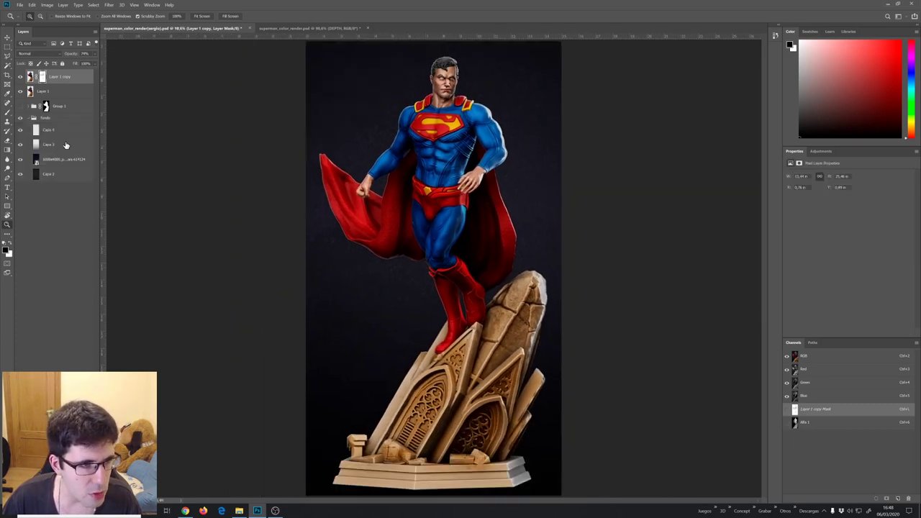
left_click(54, 129)
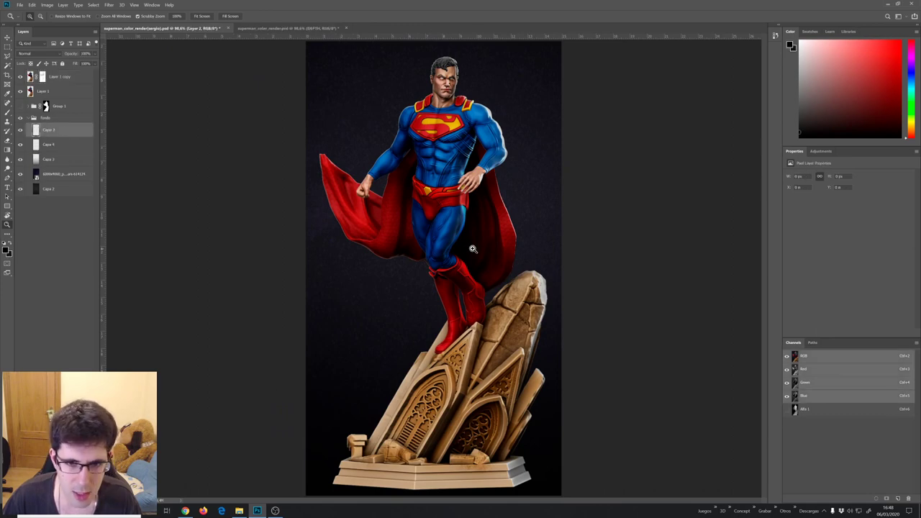
key("b")
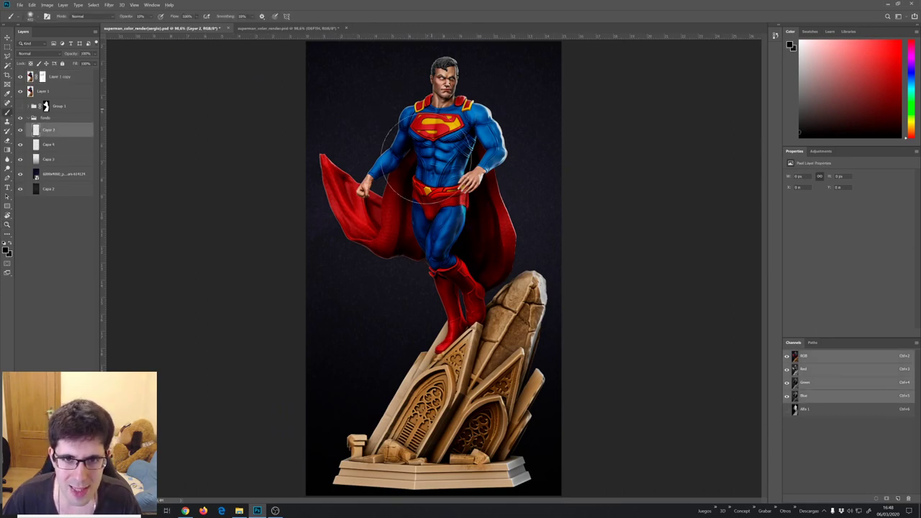
Set a medium blue foreground colour and paint a soft glow behind the statue
left_click(7, 249)
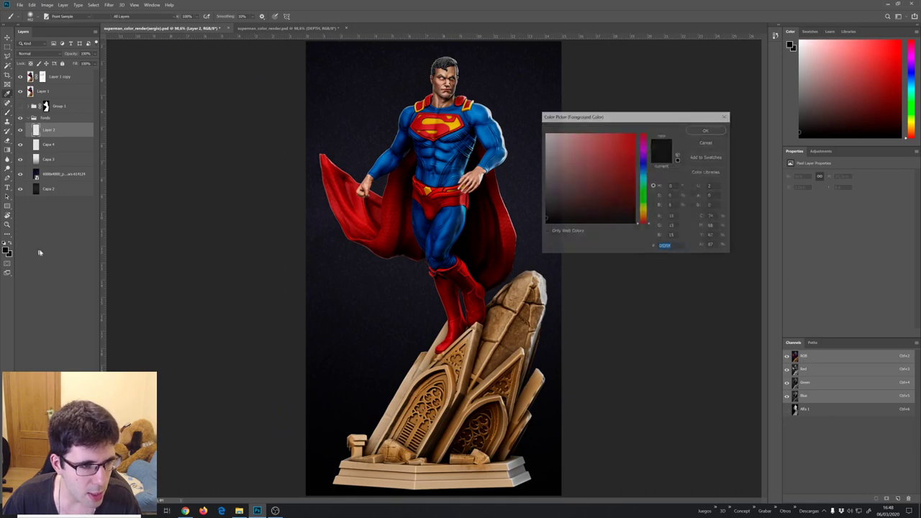
mouse_move(590, 168)
left_mouse_down()
mouse_move(534, 139)
mouse_move(551, 153)
left_mouse_up()
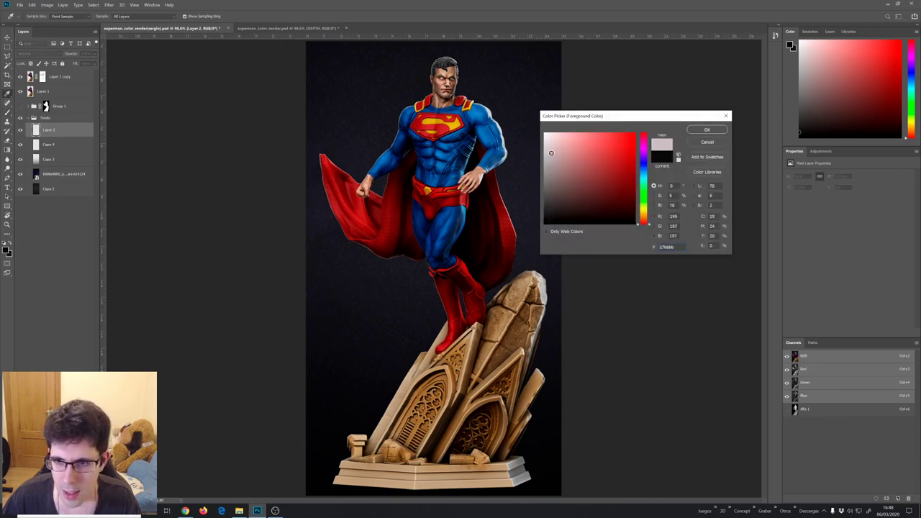
left_click_drag(642, 174, 642, 170)
left_click_drag(558, 158, 575, 159)
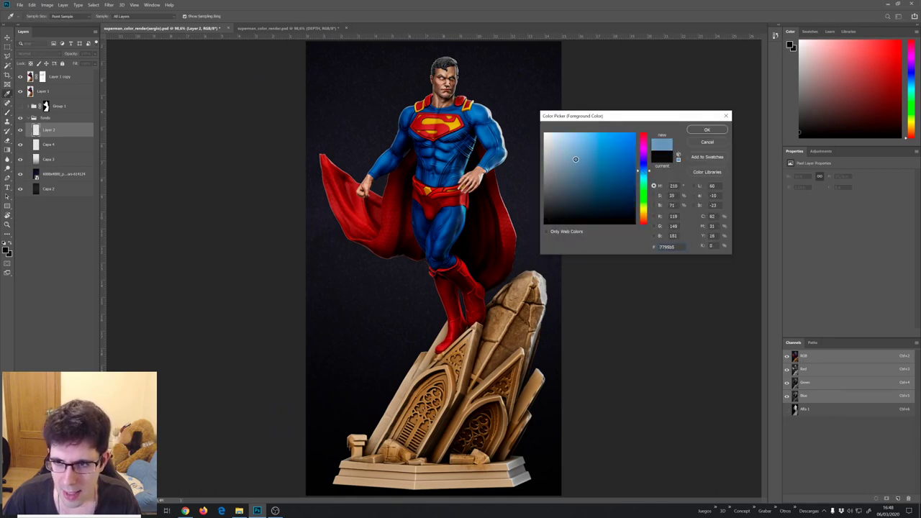
left_click(709, 130)
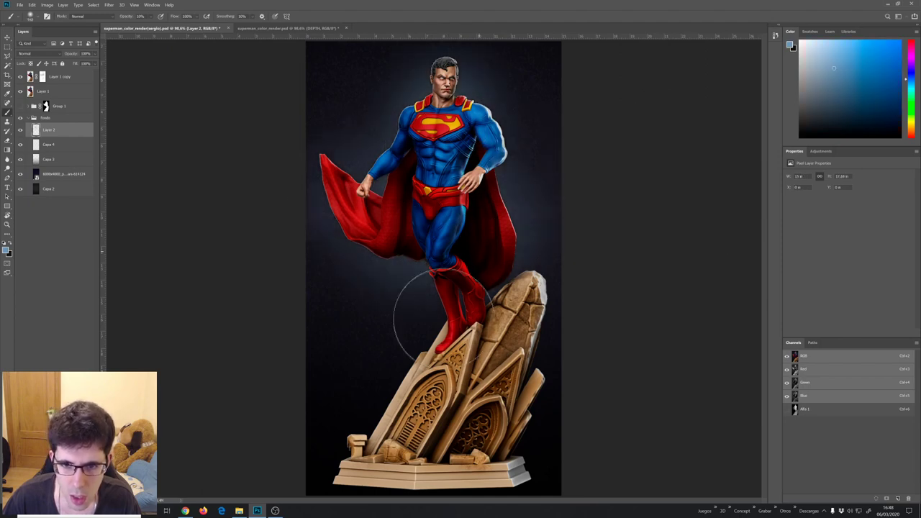
left_click_drag(360, 441, 502, 298)
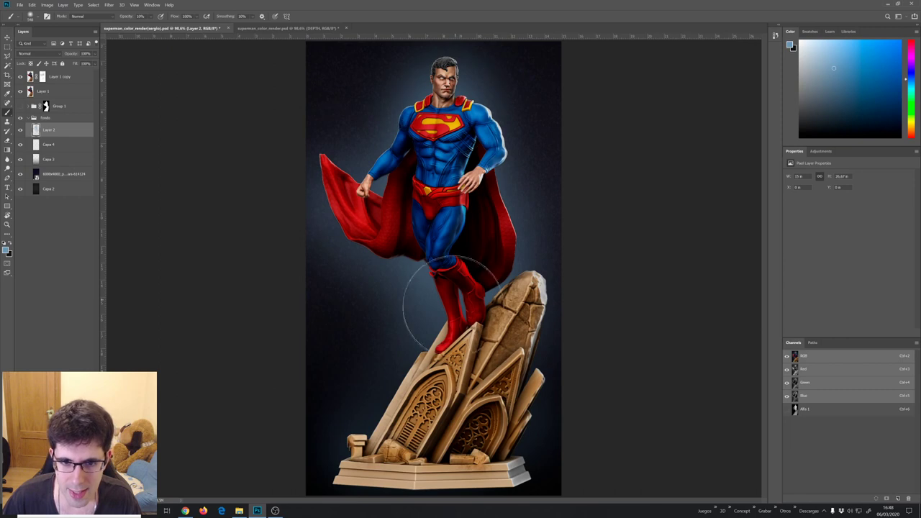
mouse_move(383, 347)
left_mouse_down()
mouse_move(395, 343)
mouse_move(374, 340)
left_mouse_up()
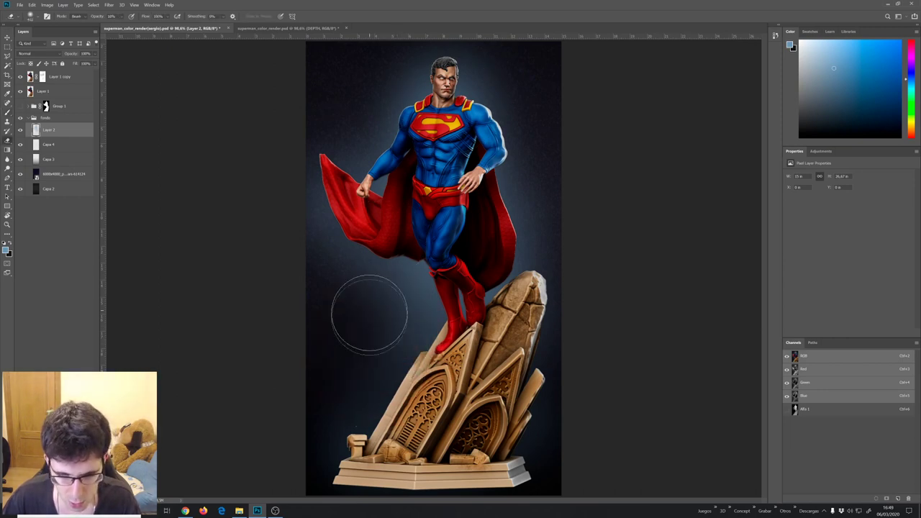
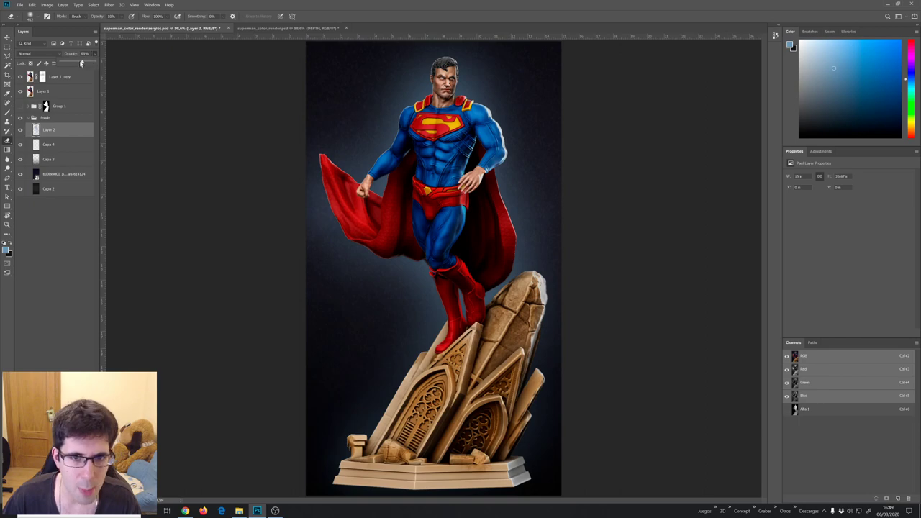
Set Layer 2's blue glow to Lighten blend mode with adjusted opacity, comparing against Layer 3
left_click_drag(82, 63, 78, 63)
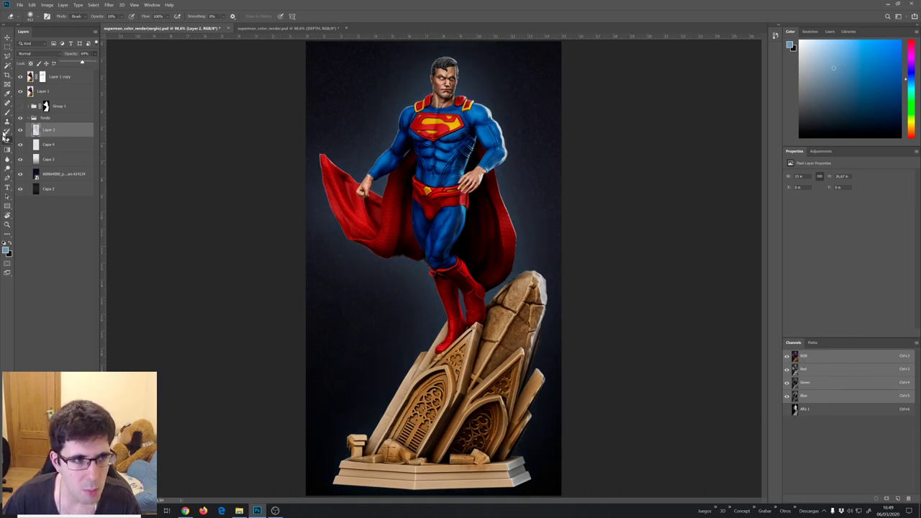
left_click(19, 130)
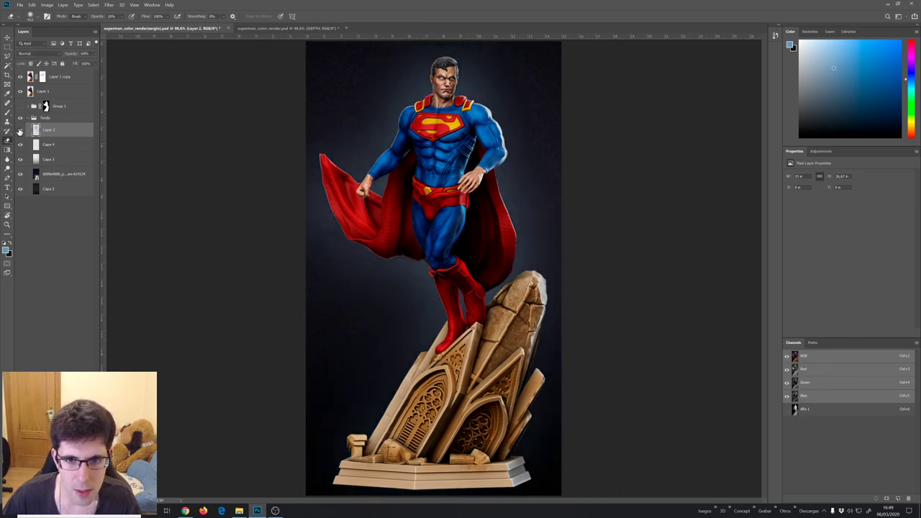
left_click(40, 53)
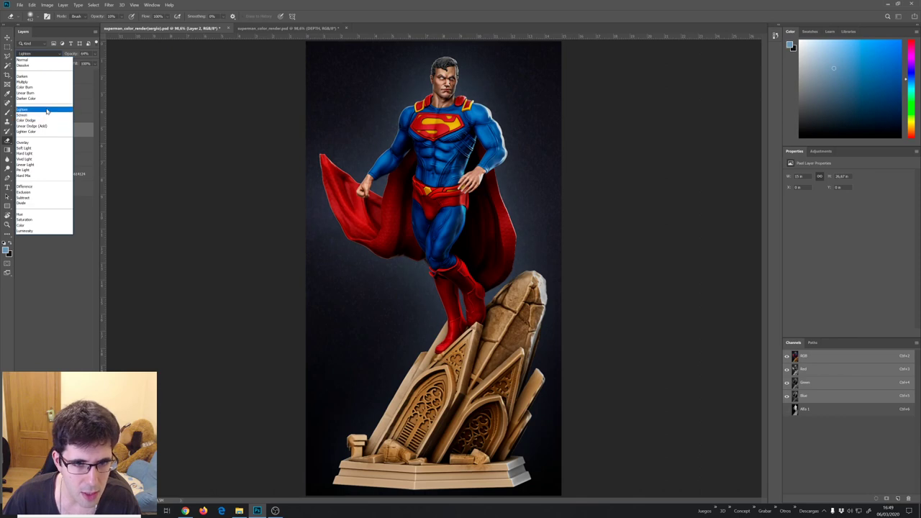
left_click(47, 110)
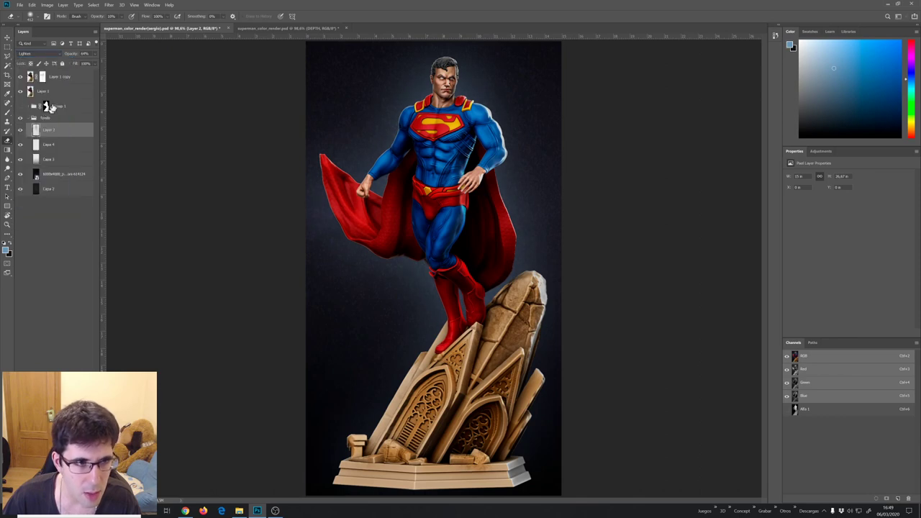
left_click(20, 130)
left_click(20, 131)
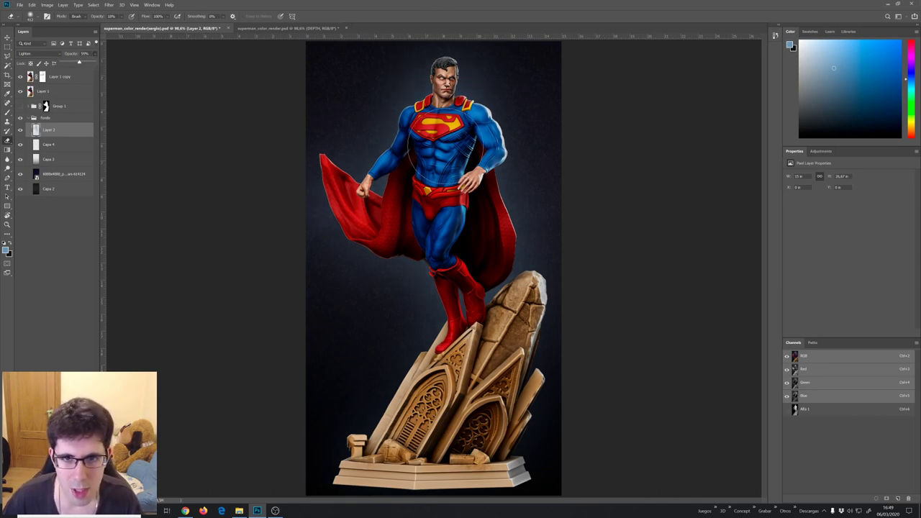
key("z")
mouse_move(428, 158)
left_mouse_down()
mouse_move(450, 162)
mouse_move(436, 183)
mouse_move(461, 186)
mouse_move(446, 188)
left_mouse_up()
Add a Curves adjustment layer above the Layer 1 copy render layer
left_click(72, 77)
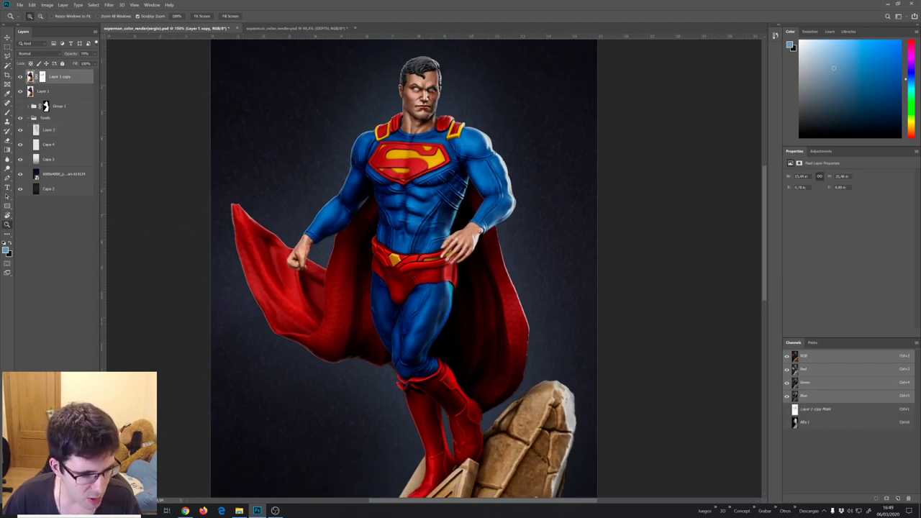
left_click(63, 496)
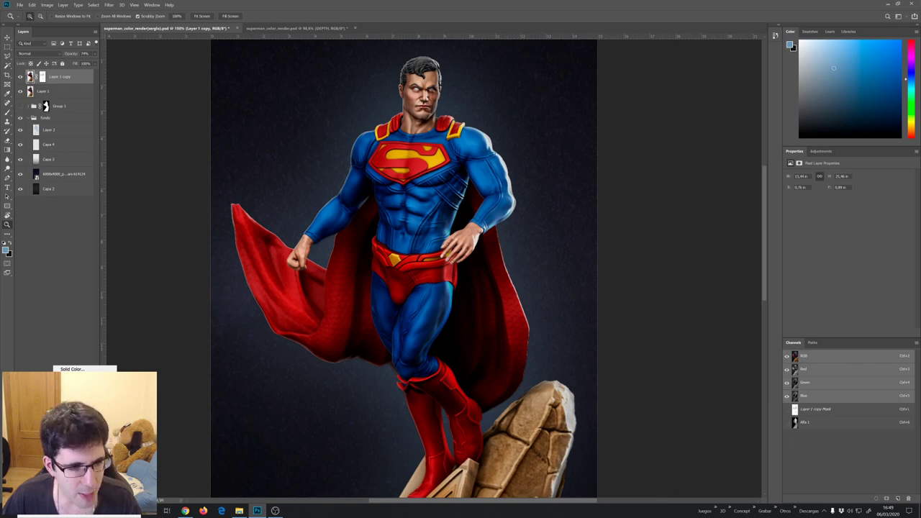
left_click(72, 434)
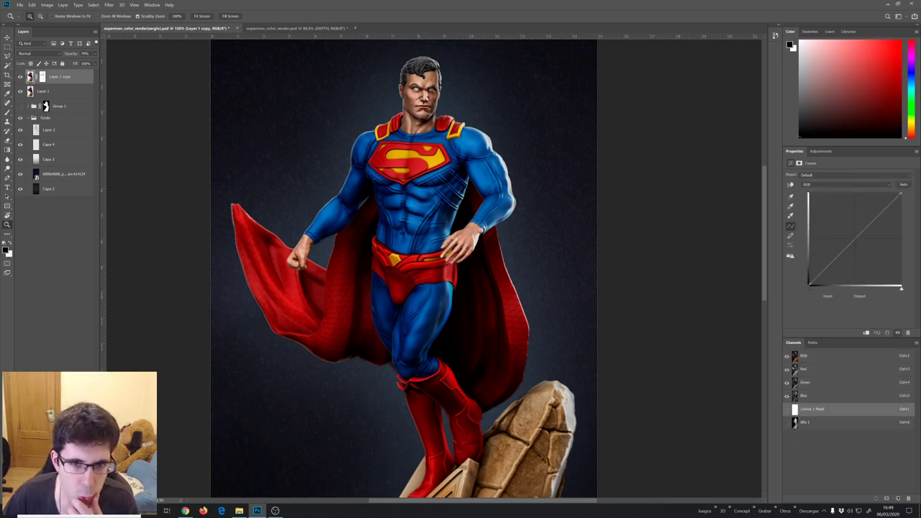
Shape the RGB curve with two points, gently lifting shadows and highlights
left_click(837, 257)
left_click_drag(837, 258, 840, 252)
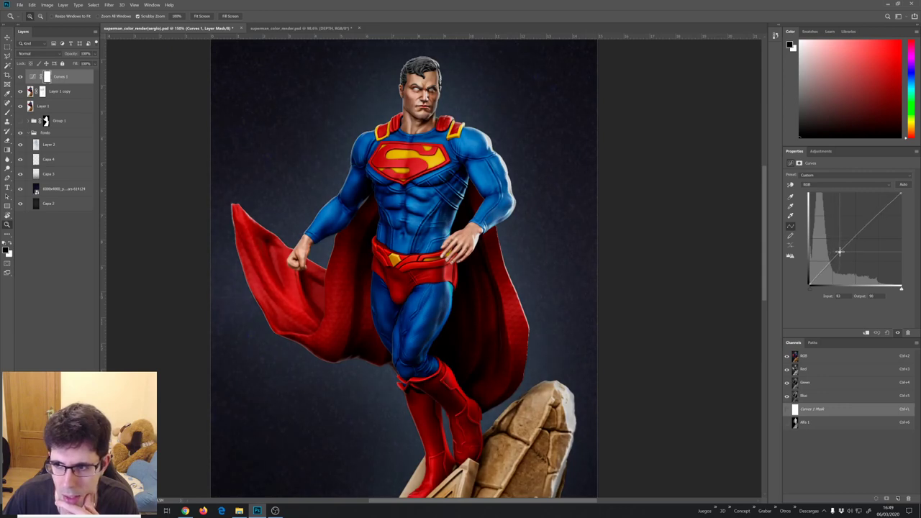
left_click(871, 223)
left_click_drag(871, 223, 870, 222)
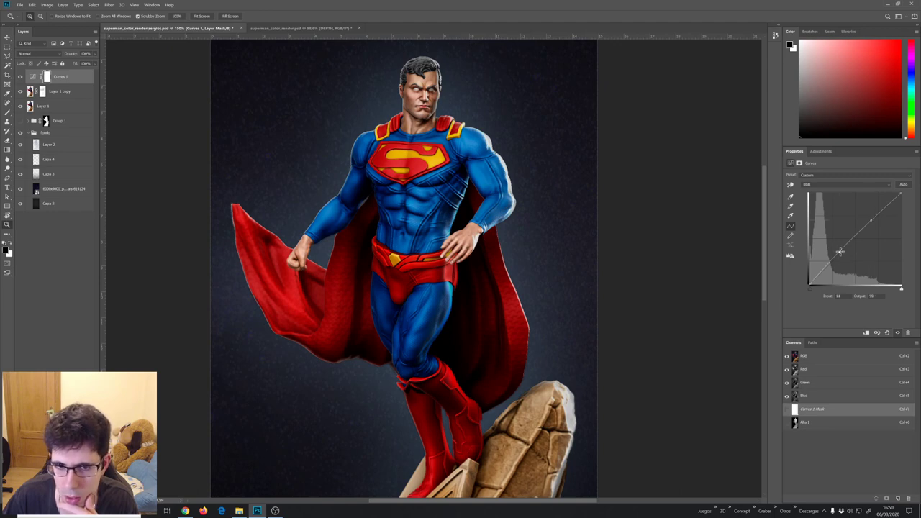
left_click_drag(840, 251, 842, 252)
Add a Levels adjustment above Curves 1 and adjust its black and midtone inputs
left_click(32, 76)
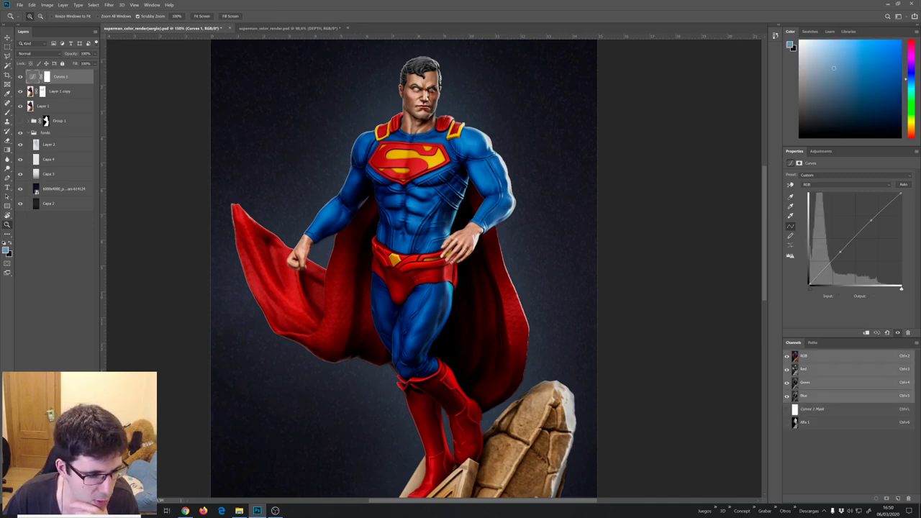
left_click(66, 498)
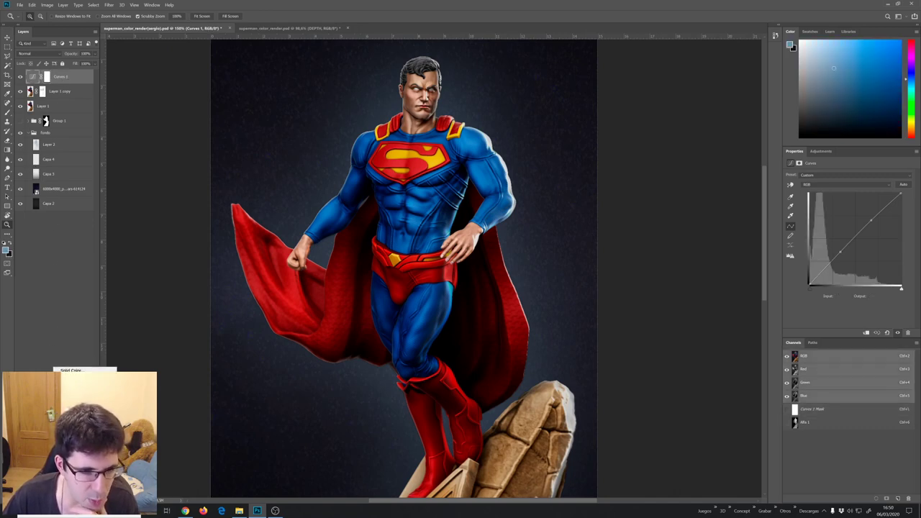
left_click(72, 396)
left_click_drag(809, 229, 809, 230)
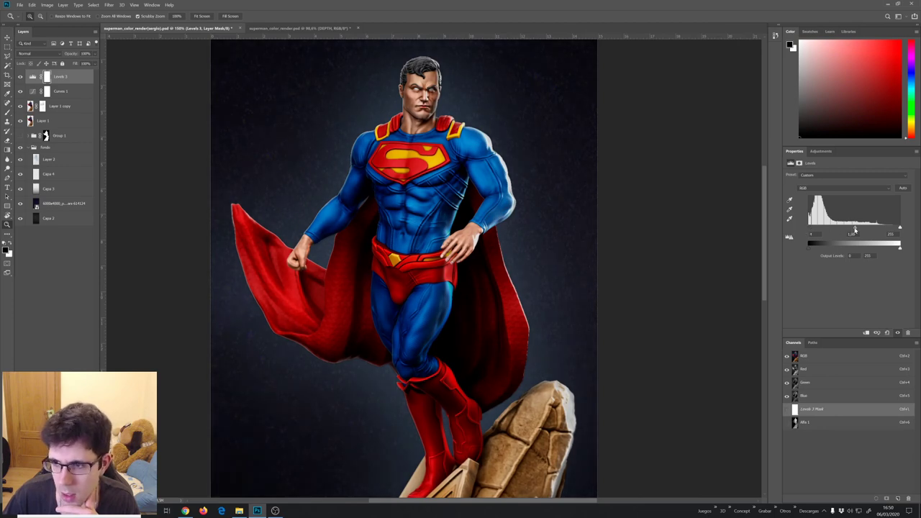
left_click_drag(851, 229, 854, 229)
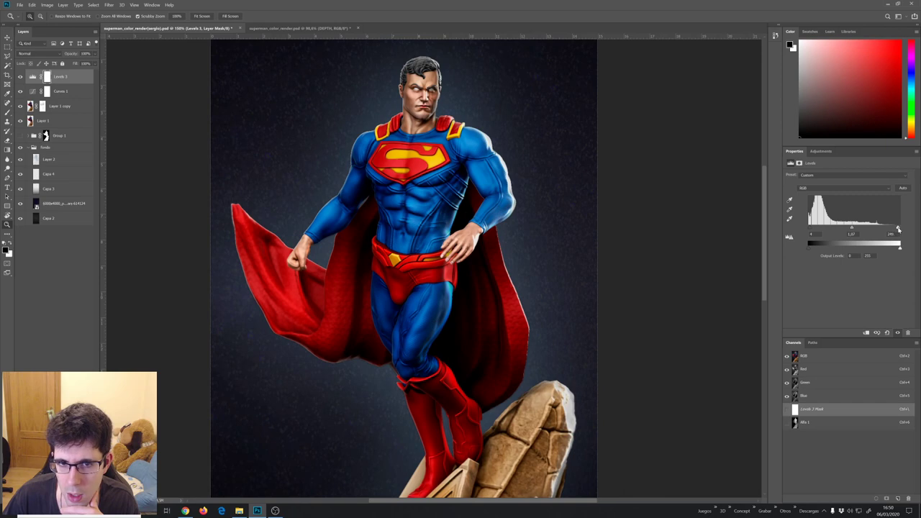
Collapse the fondo layer group and select the Layer 1 copy render layer
mouse_move(444, 290)
left_mouse_down()
mouse_move(452, 261)
mouse_move(225, 222)
left_mouse_up()
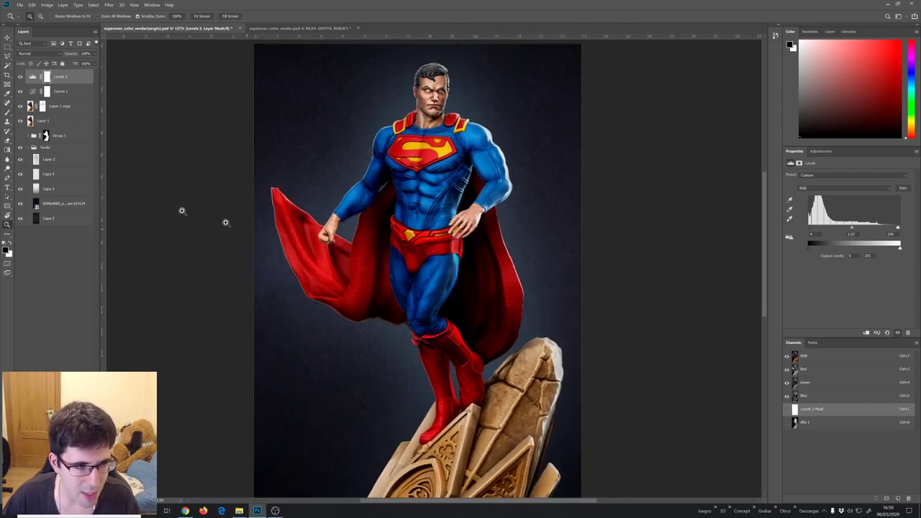
left_click(32, 148)
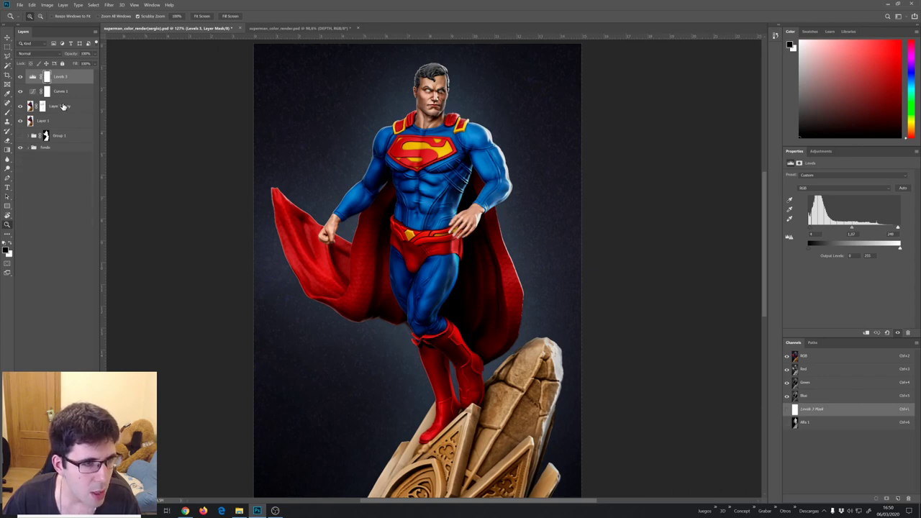
left_click(63, 105)
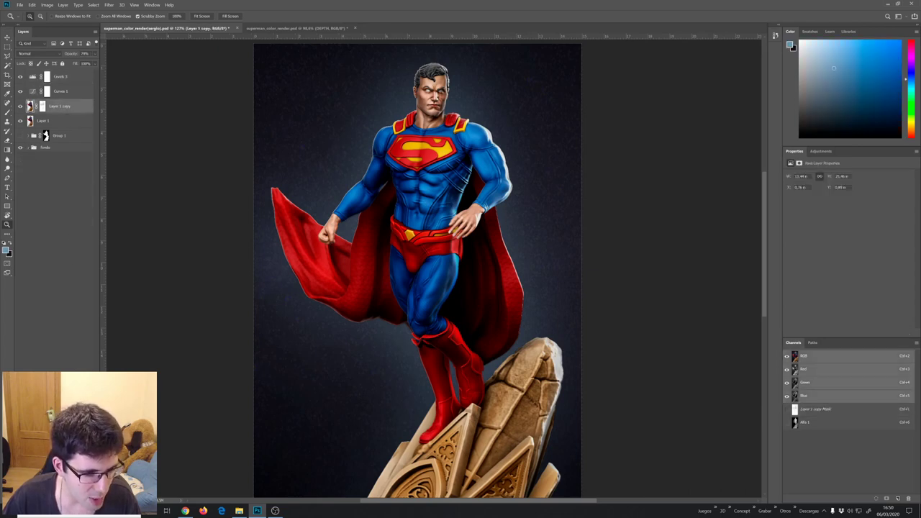
Group Layer 1 and Layer 1 copy with Ctrl+G and clip Levels 3 to them
left_click(44, 121, "shift")
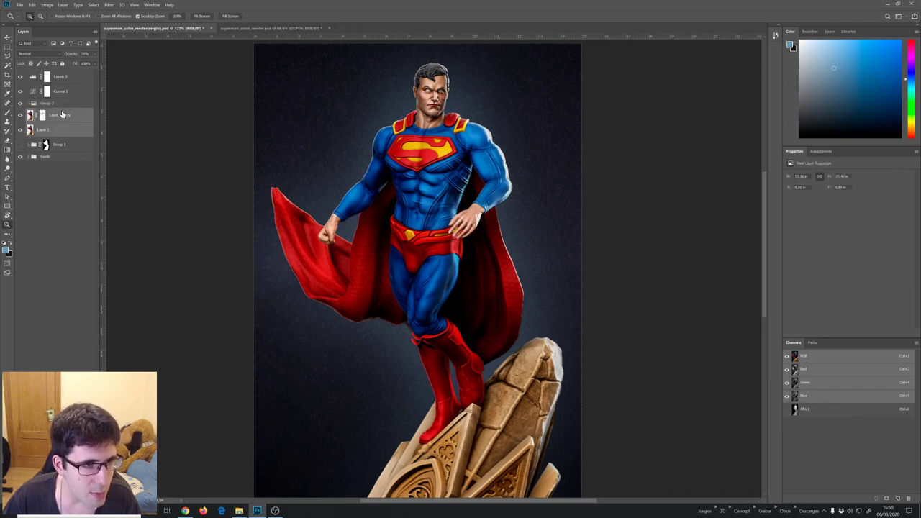
left_click_drag(43, 113, 60, 108)
key("ctrl+g")
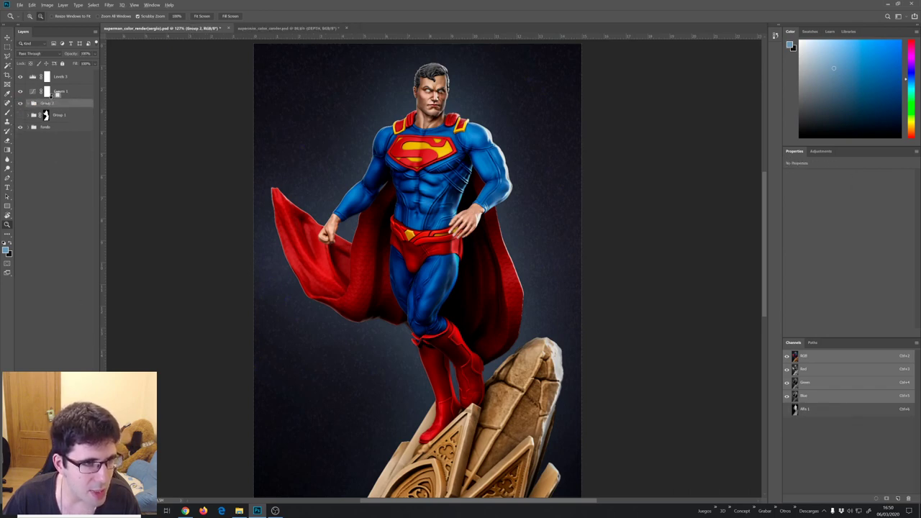
left_click(57, 83, "alt")
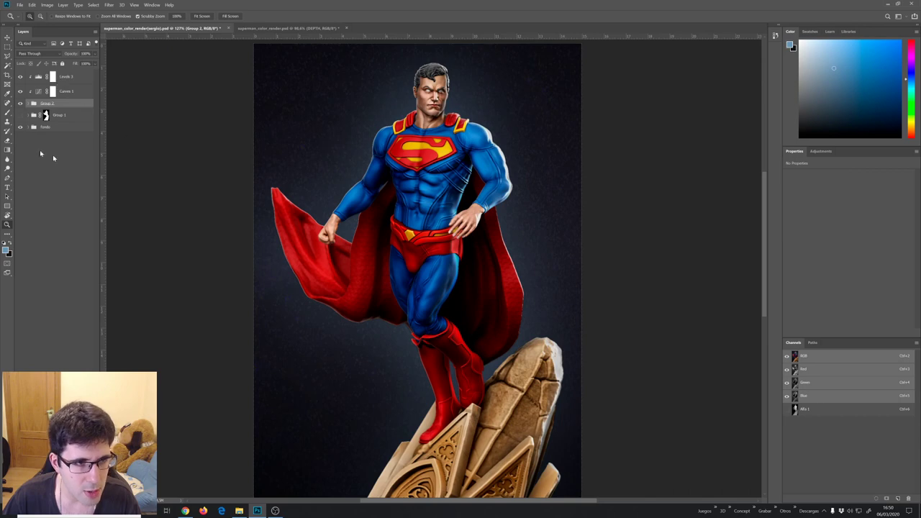
left_click_drag(337, 184, 342, 188)
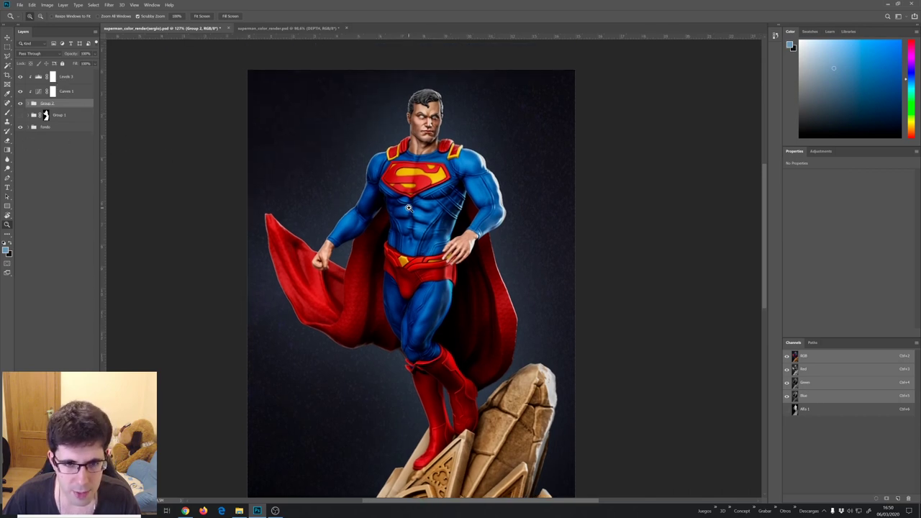
mouse_move(410, 208)
left_mouse_down()
mouse_move(421, 208)
mouse_move(72, 100)
left_mouse_up()
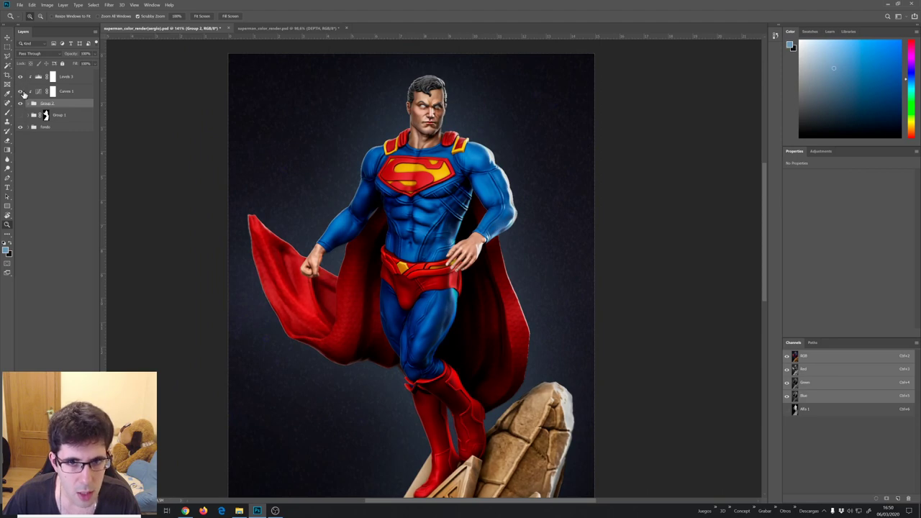
Lift Levels 3 midtones to about 1.16 with white input near 247, back on RGB composite
left_click(66, 77)
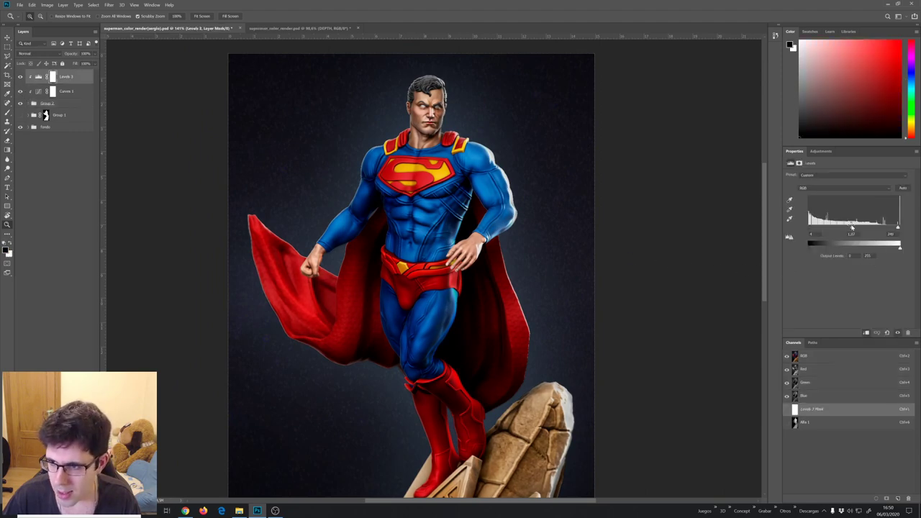
left_click_drag(855, 229, 849, 230)
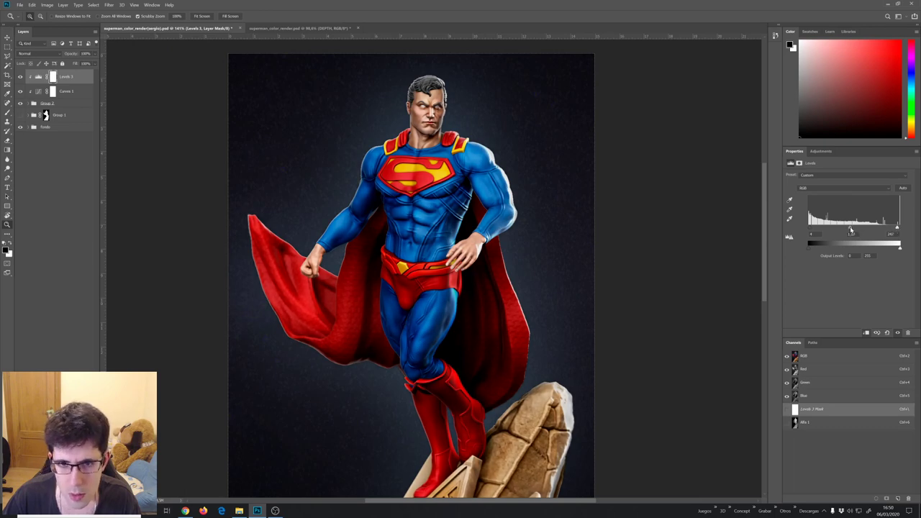
scroll(485, 183, "down", 1)
scroll(485, 184, "down", 1)
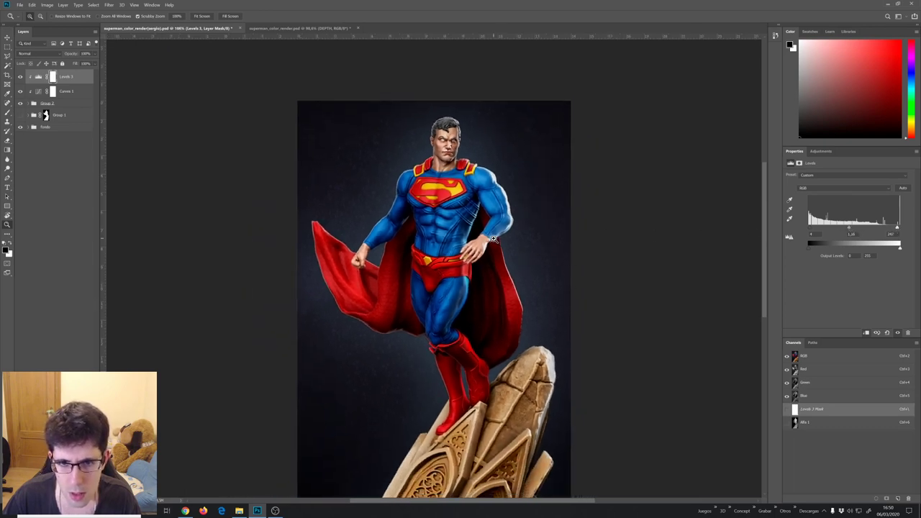
scroll(484, 184, "up", 1)
scroll(484, 183, "up", 2)
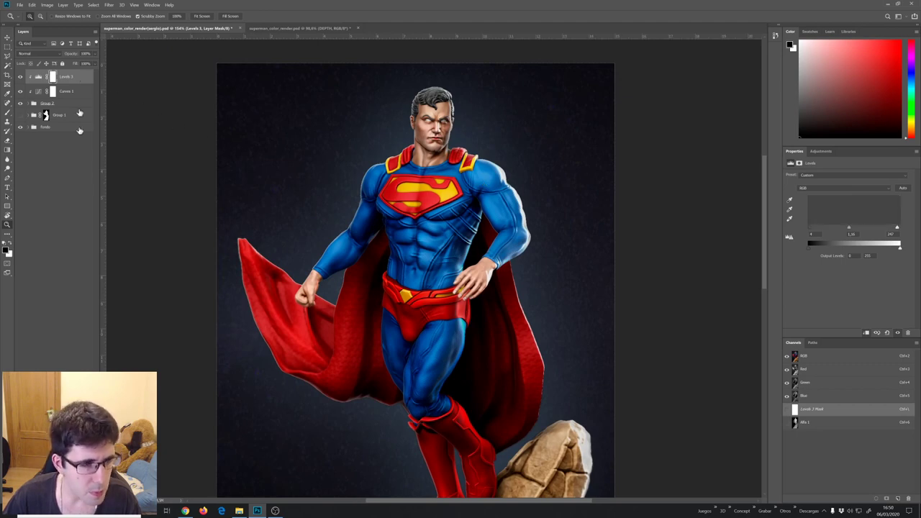
key("ctrl+2")
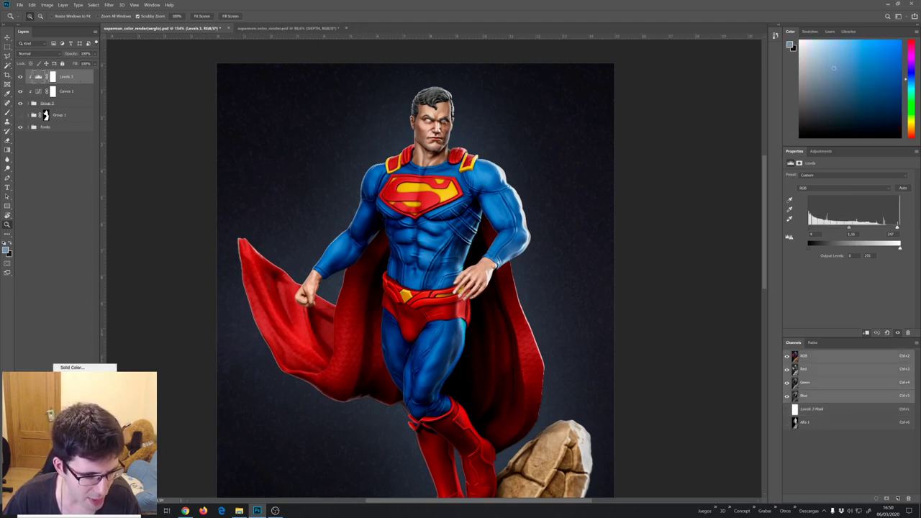
Add a Brightness/Contrast 1 layer with brightness nudged slightly and contrast left at 0
key("F2")
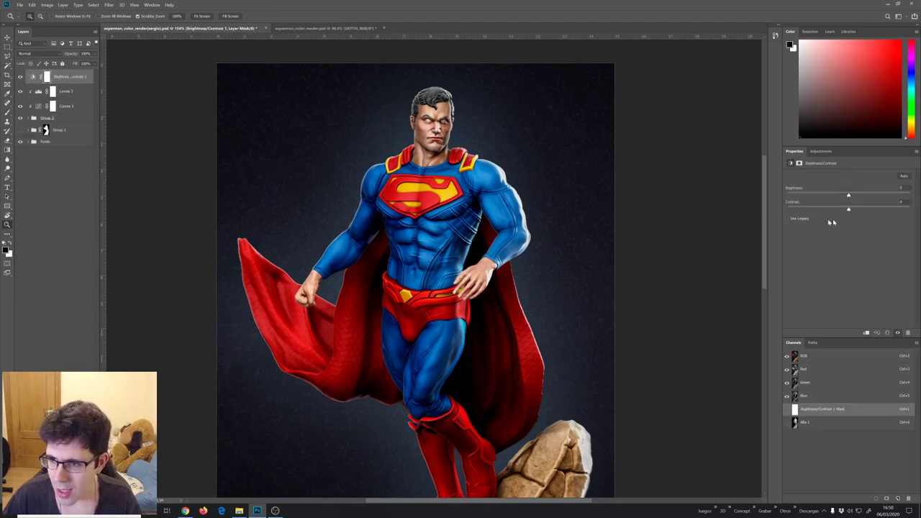
left_click_drag(849, 211, 856, 213)
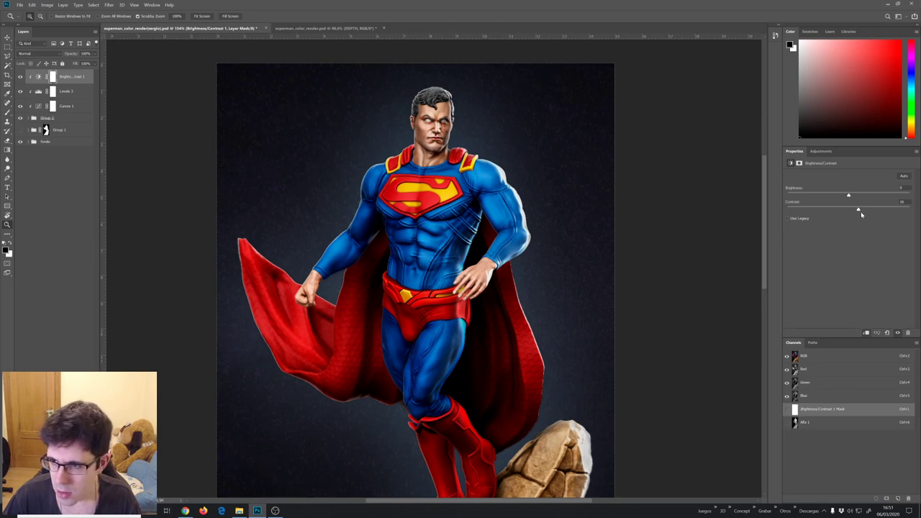
left_click_drag(861, 215, 852, 212)
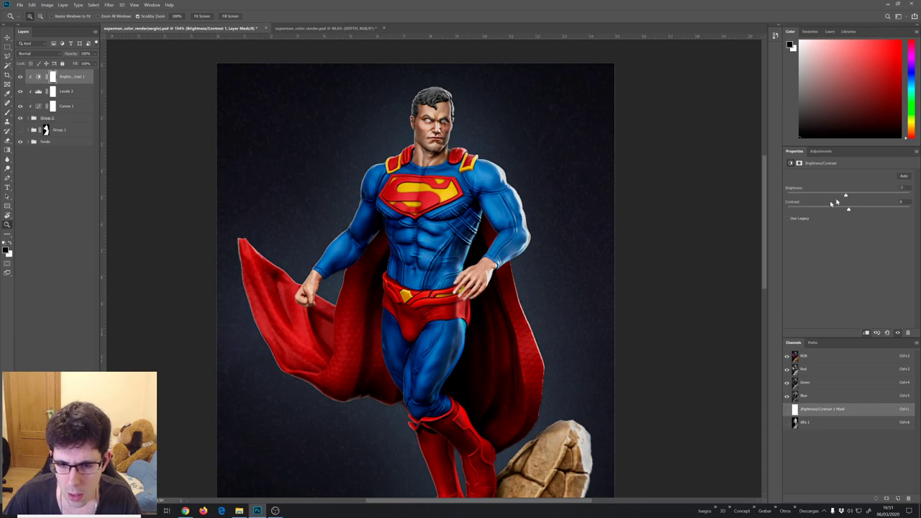
left_click_drag(531, 251, 512, 272)
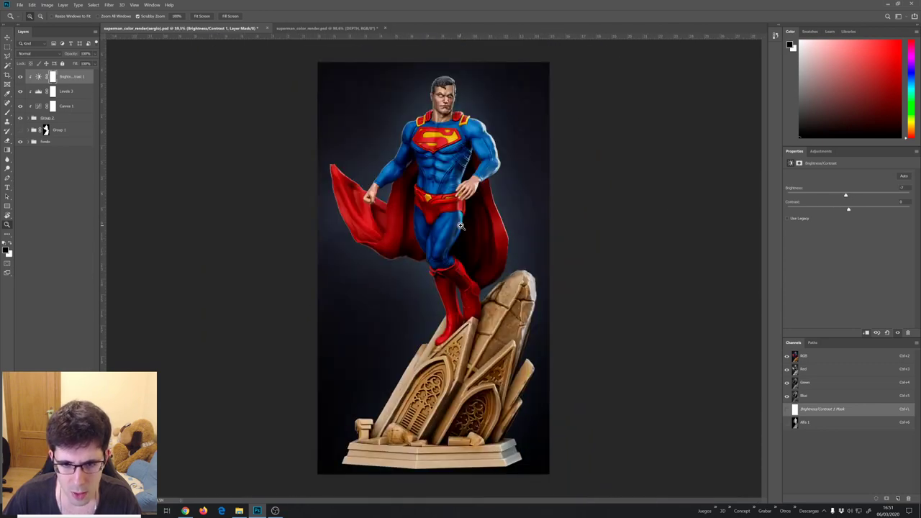
left_click(461, 226)
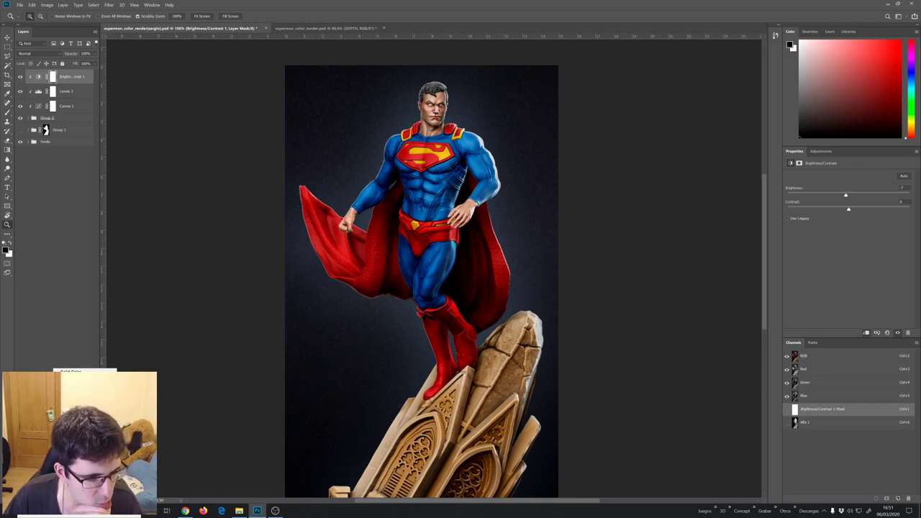
Add an Exposure 1 adjustment layer with exposure raised to about +0.52
left_click(85, 437)
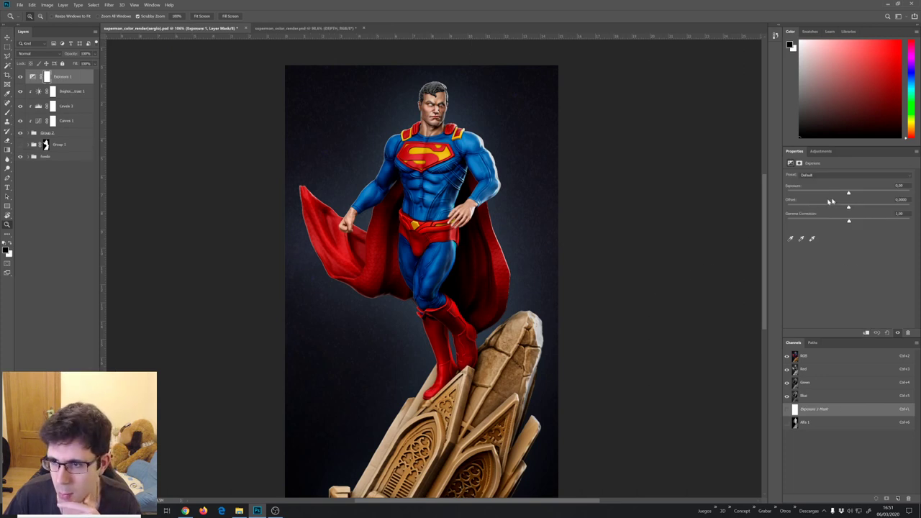
left_click_drag(849, 196, 849, 195)
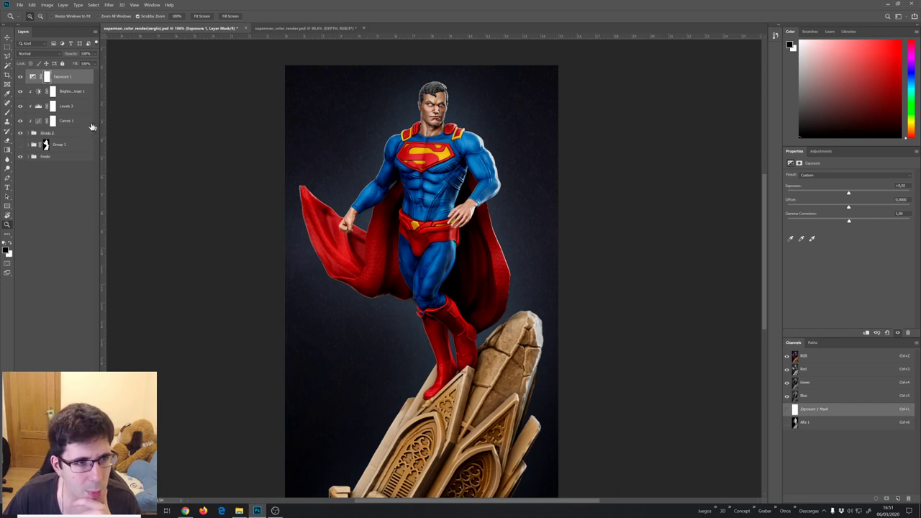
left_click(73, 99)
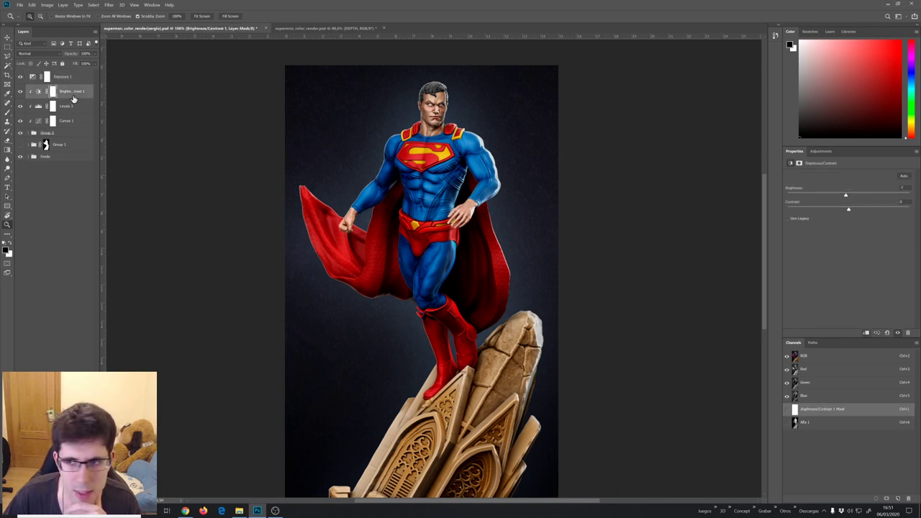
left_click(75, 77)
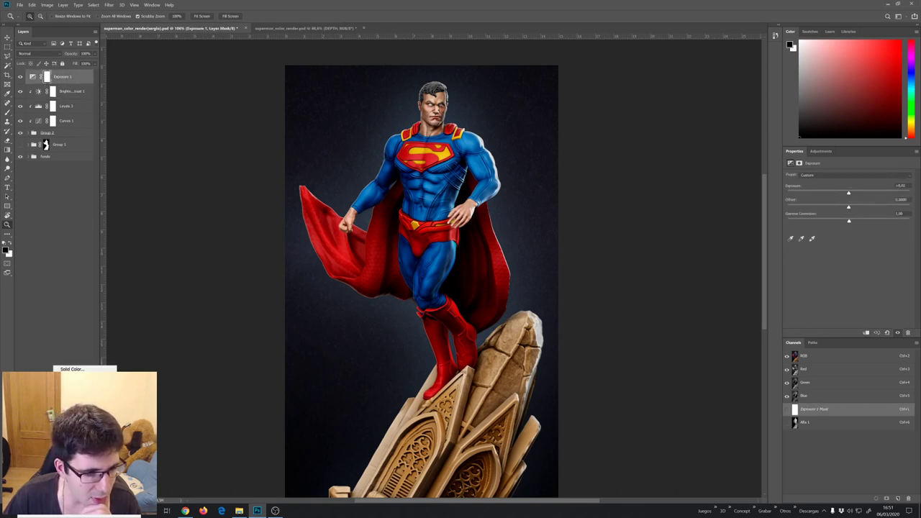
Add a clipped Hue/Saturation layer with saturation about -13 and hue and lightness at 0
left_click(72, 453)
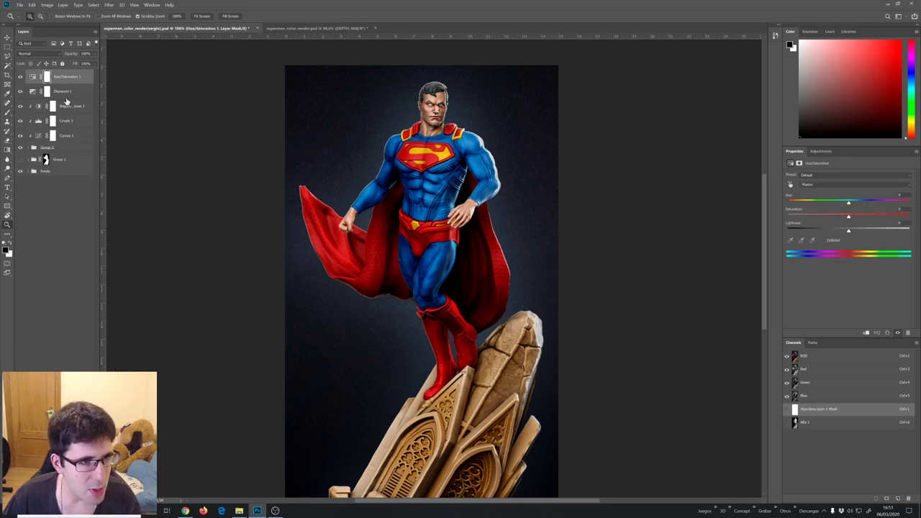
left_click(72, 84, "alt")
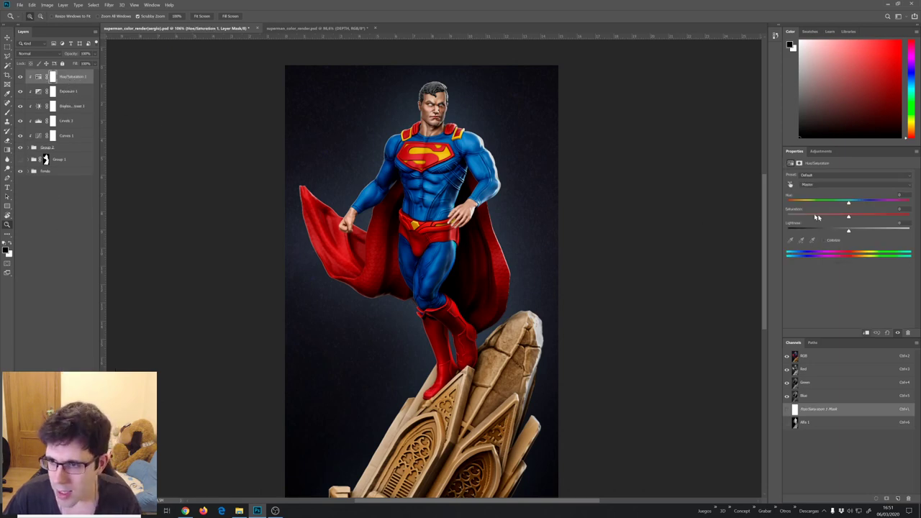
left_click_drag(849, 217, 839, 218)
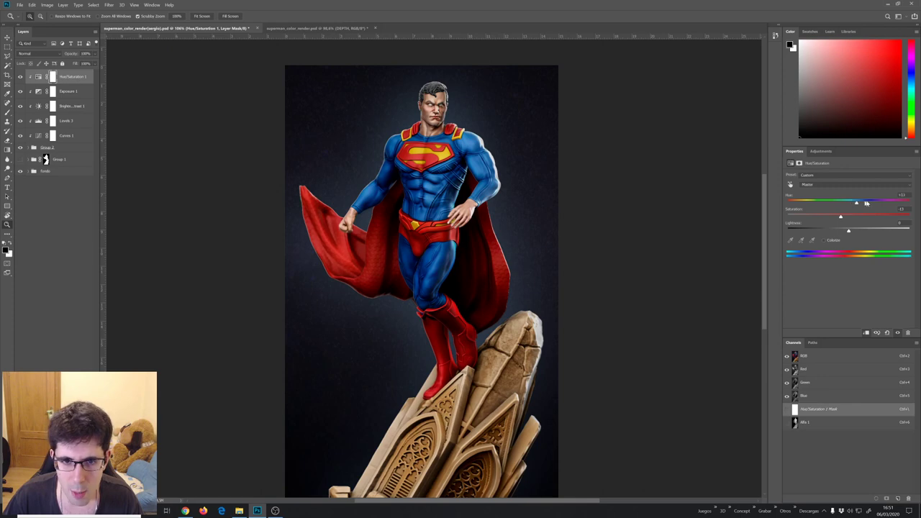
mouse_move(866, 204)
left_mouse_down()
mouse_move(874, 203)
mouse_move(810, 202)
mouse_move(850, 204)
mouse_move(856, 233)
mouse_move(848, 233)
left_mouse_up()
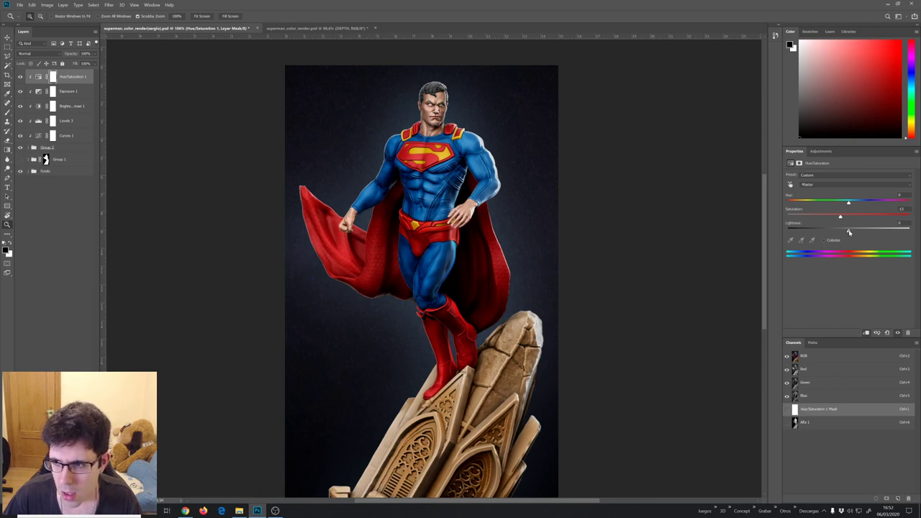
left_click_drag(443, 254, 424, 150)
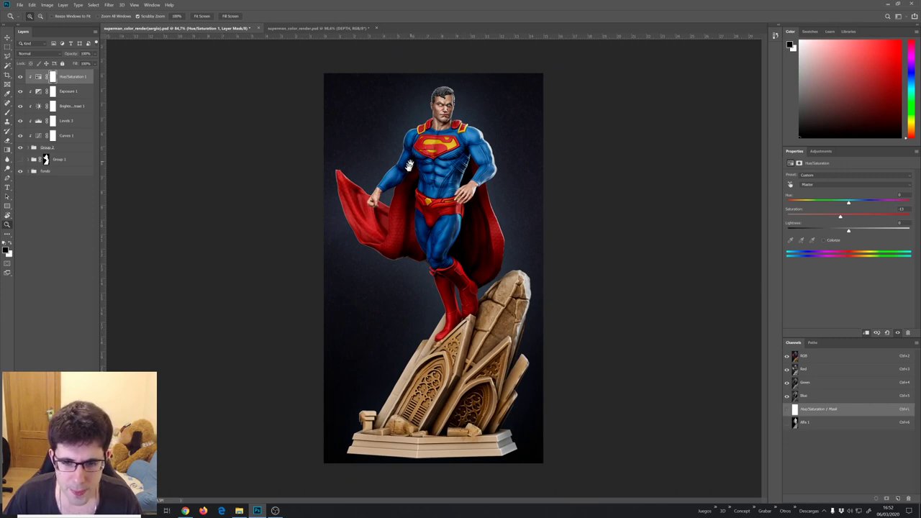
left_click_drag(462, 298, 465, 300)
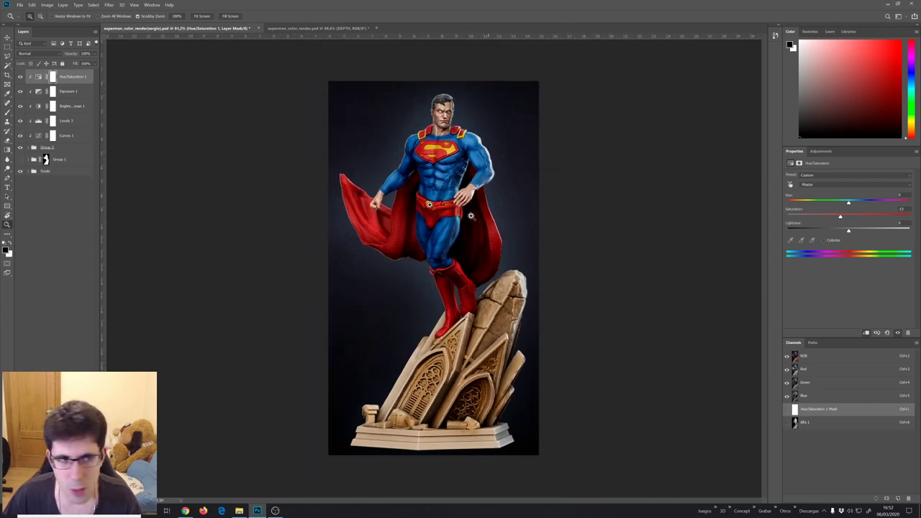
On a new empty top layer, brush soft black darkening along the base edges
key("ctrl+shift+alt+n")
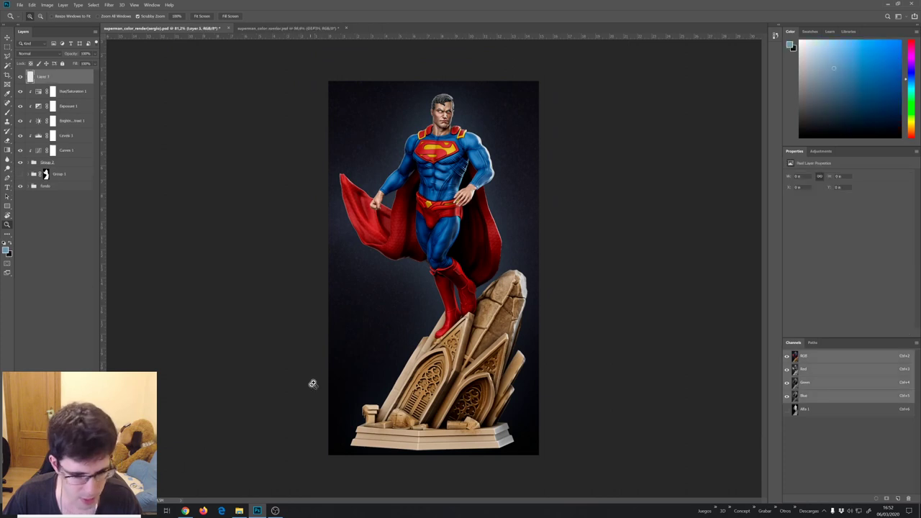
key("b")
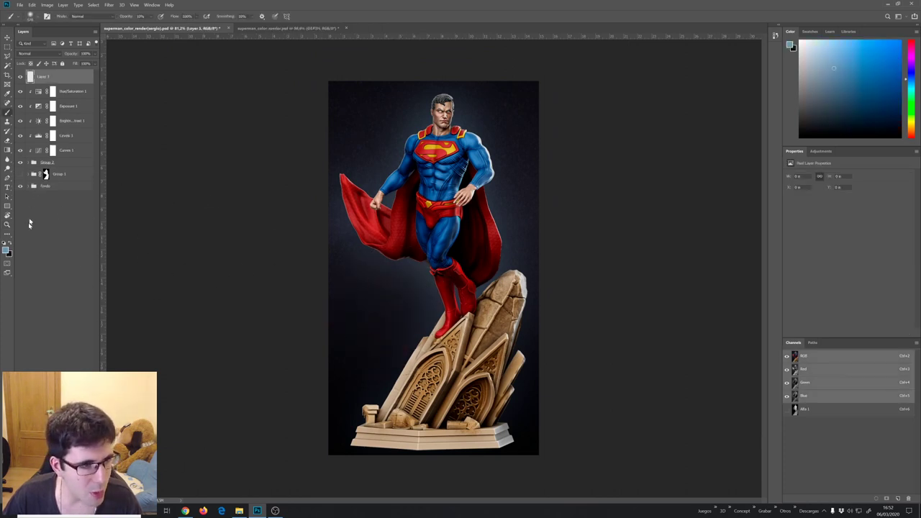
key("x")
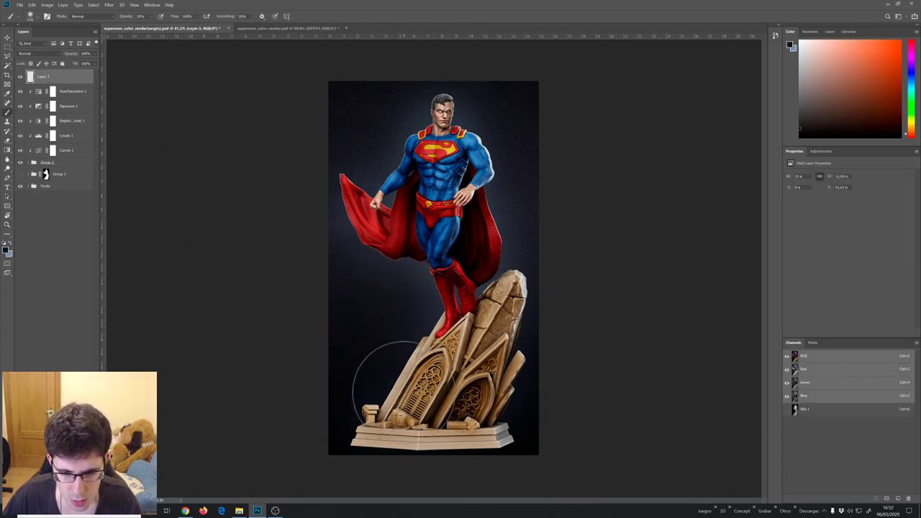
mouse_move(468, 461)
left_mouse_down()
mouse_move(554, 432)
mouse_move(350, 462)
mouse_move(462, 483)
mouse_move(350, 442)
mouse_move(260, 161)
mouse_move(354, 51)
mouse_move(313, 103)
mouse_move(364, 87)
mouse_move(558, 102)
left_mouse_up()
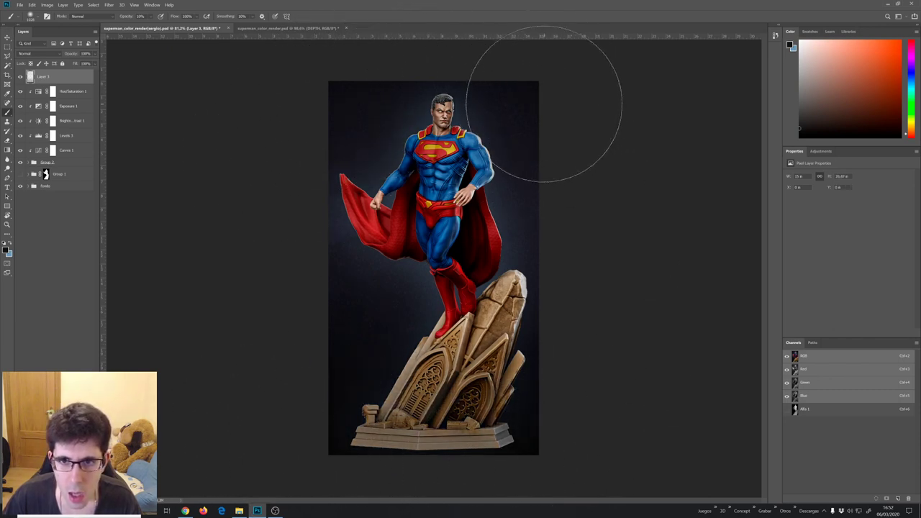
left_click_drag(514, 140, 496, 140)
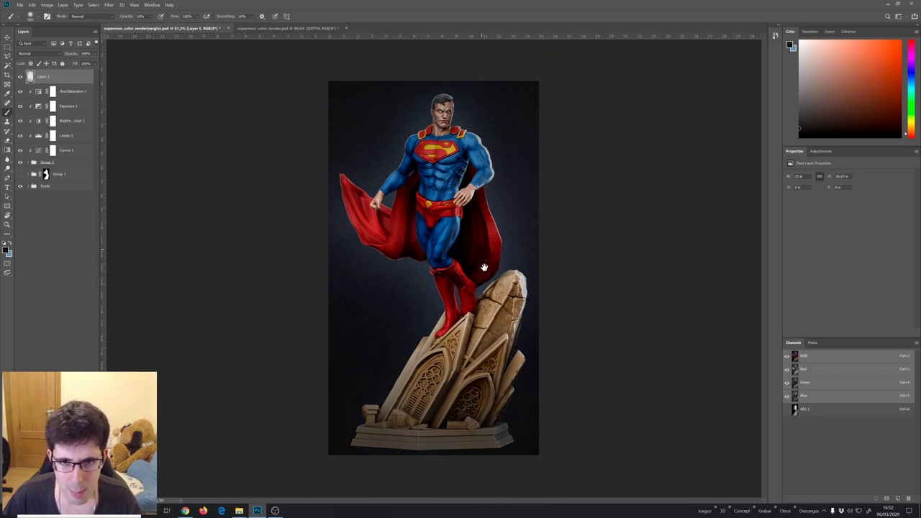
Toggle the vignette layer to compare and erase back areas that are too dark
left_click(20, 77)
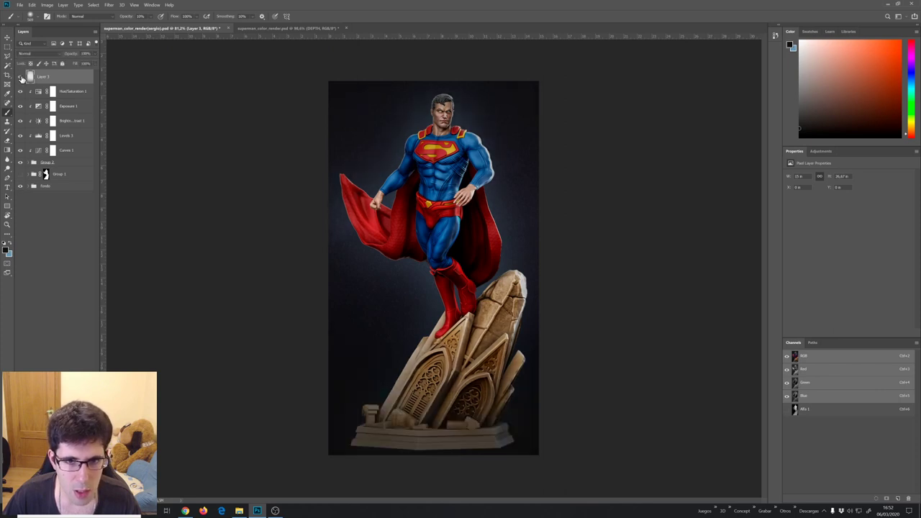
left_click(20, 77)
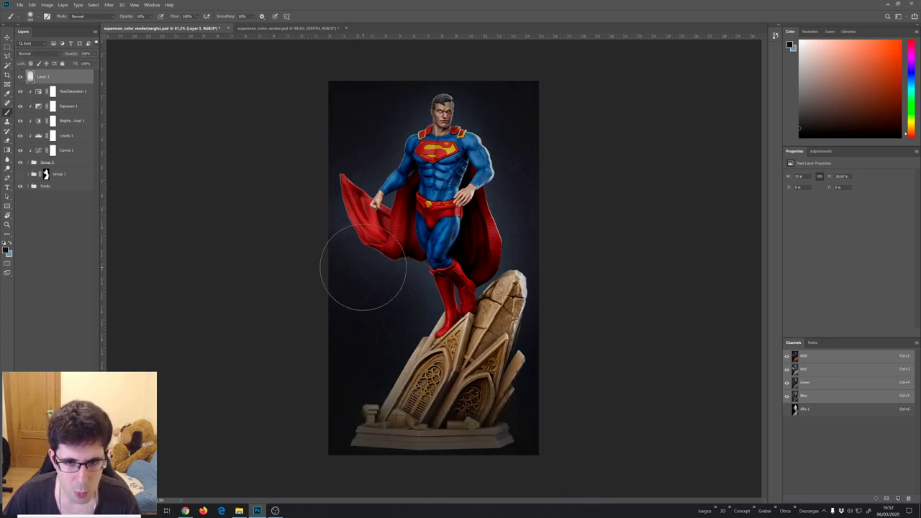
key("e")
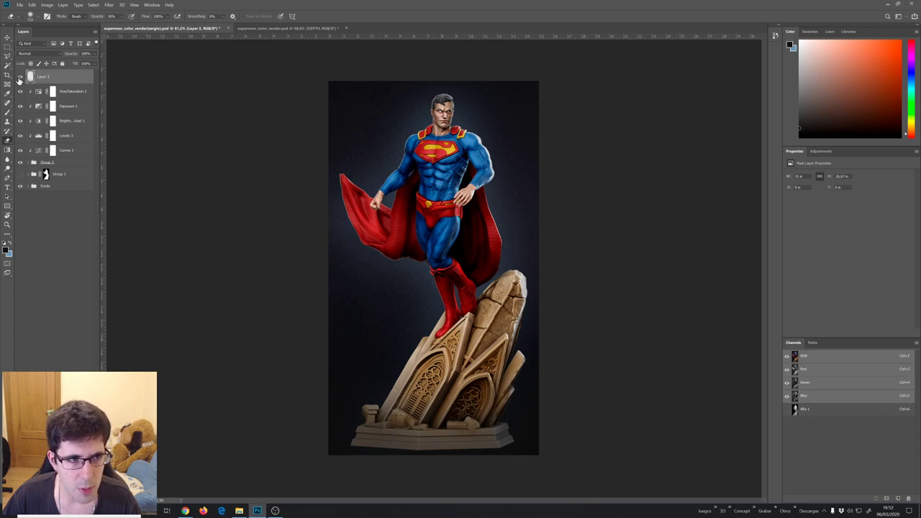
left_click(19, 77)
left_click(19, 77)
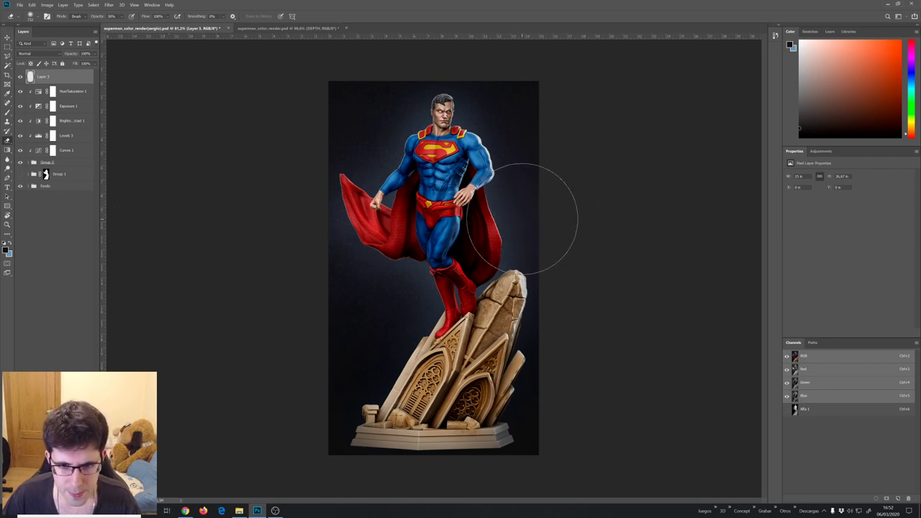
Zoom in and out on the Superman figure, then fit the whole image to the window
key("z")
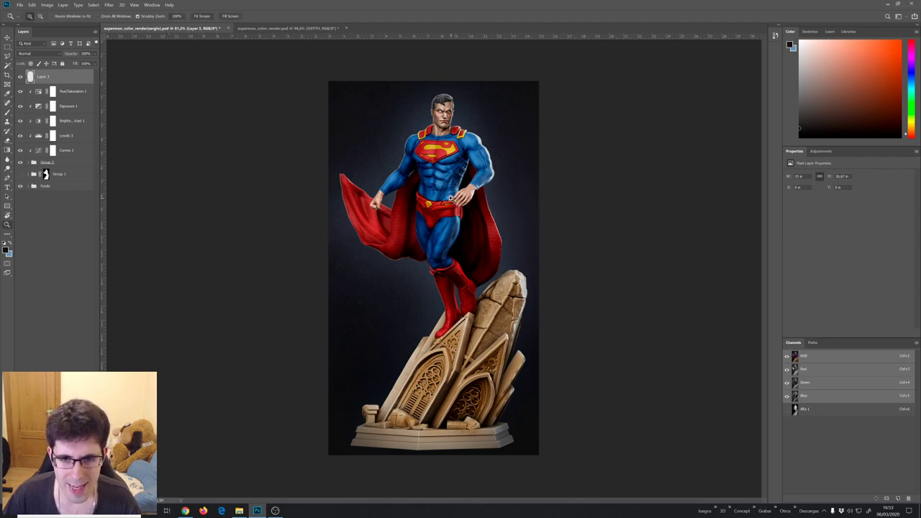
left_click_drag(452, 140, 477, 232)
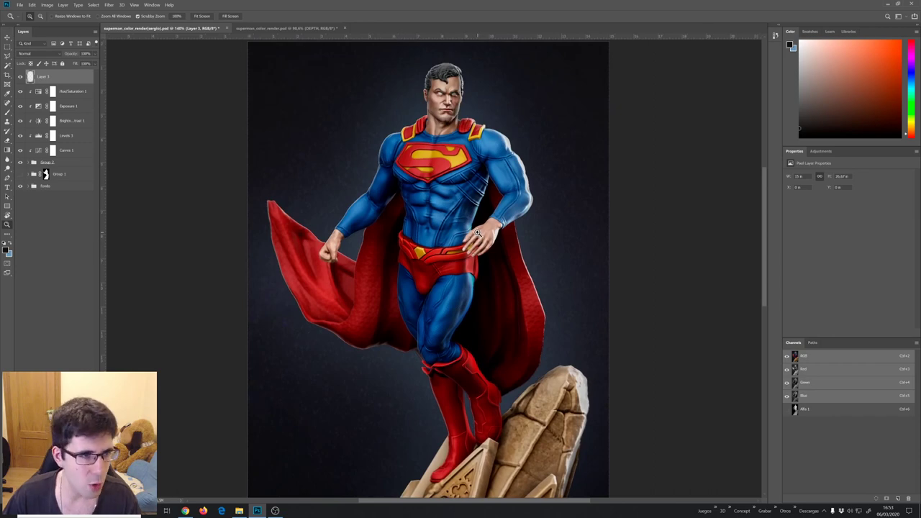
left_click_drag(477, 233, 443, 254)
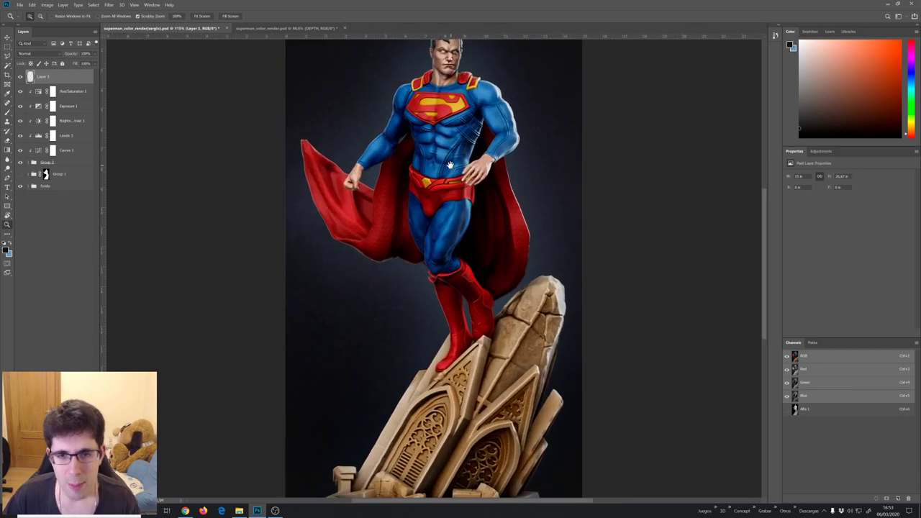
left_click_drag(452, 166, 458, 190)
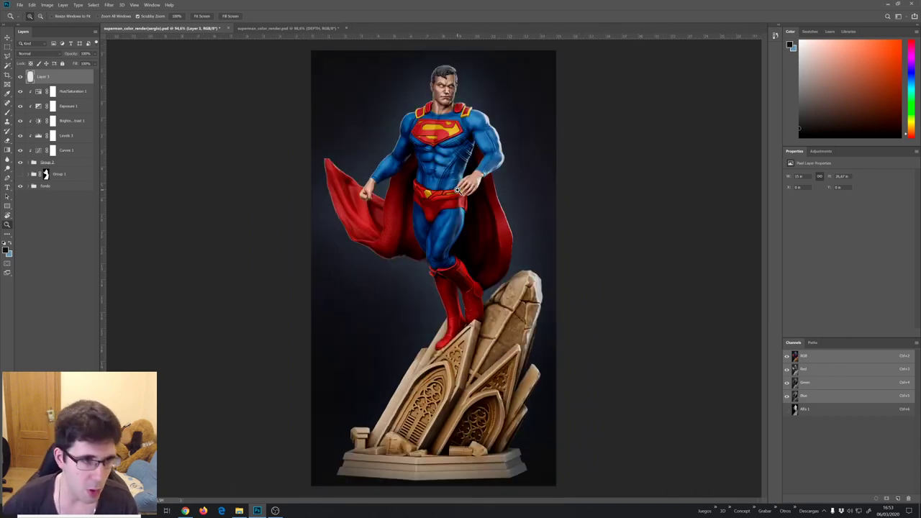
left_click(200, 16)
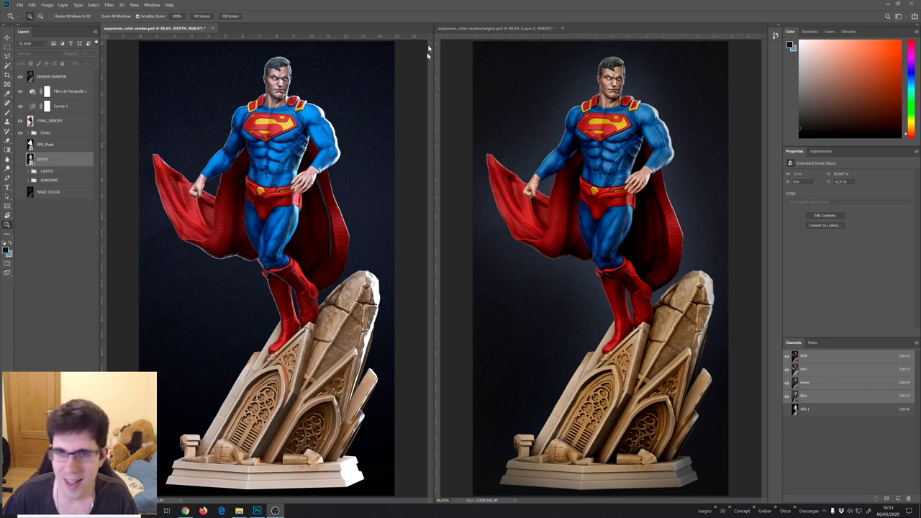
key("Tab")
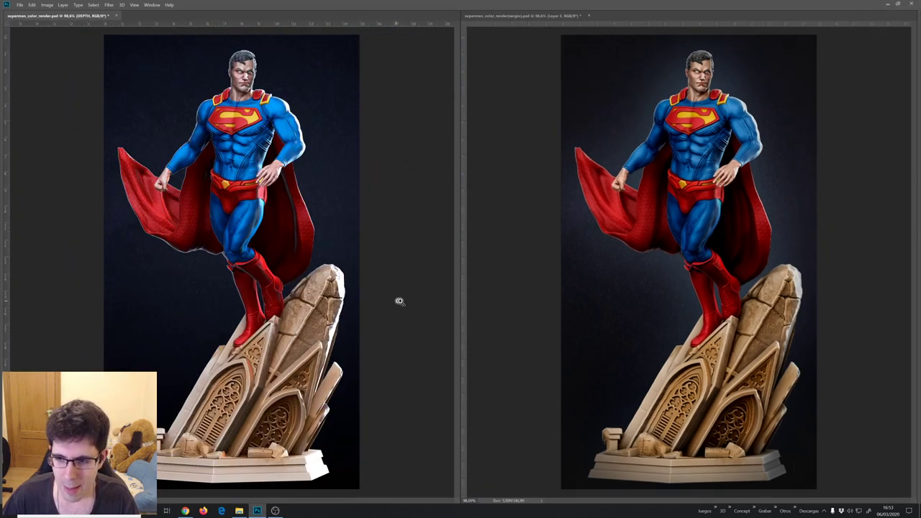
left_click(704, 268)
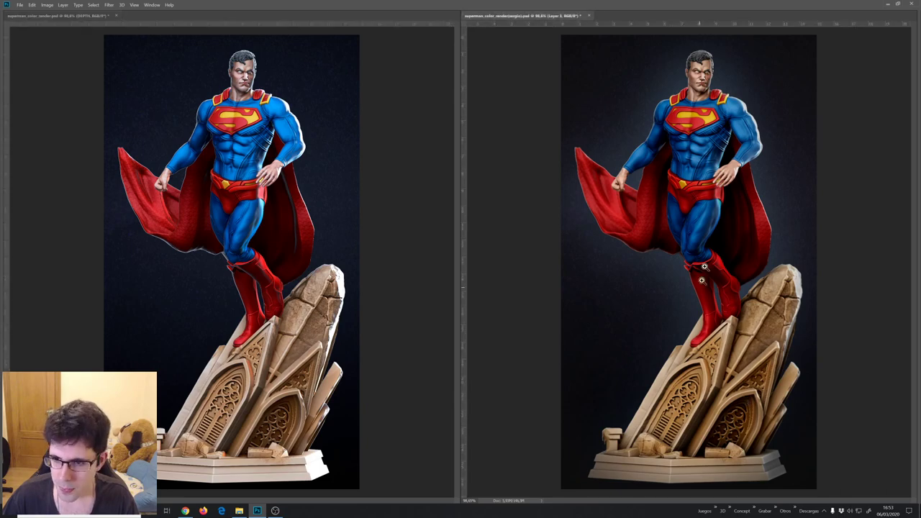
left_click_drag(684, 56, 500, 148)
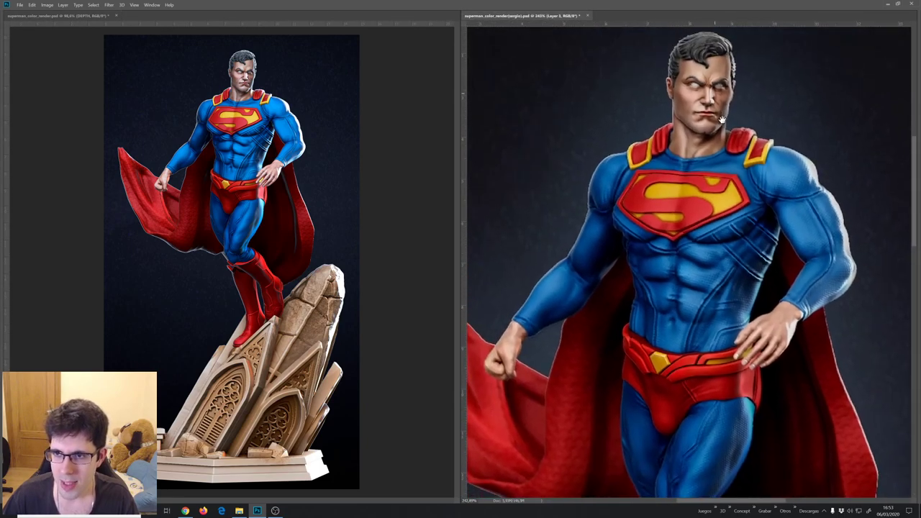
mouse_move(245, 79)
left_mouse_down()
mouse_move(277, 167)
mouse_move(290, 168)
mouse_move(290, 160)
left_mouse_up()
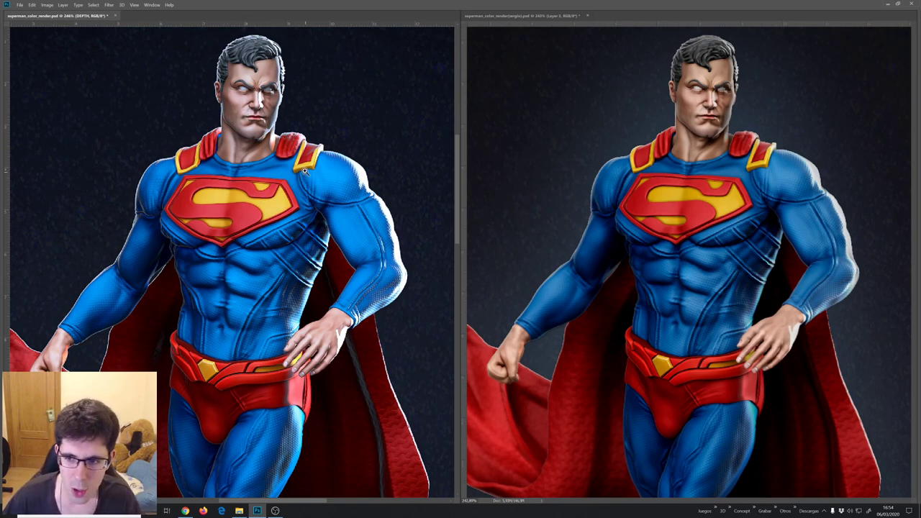
key("ctrl+z")
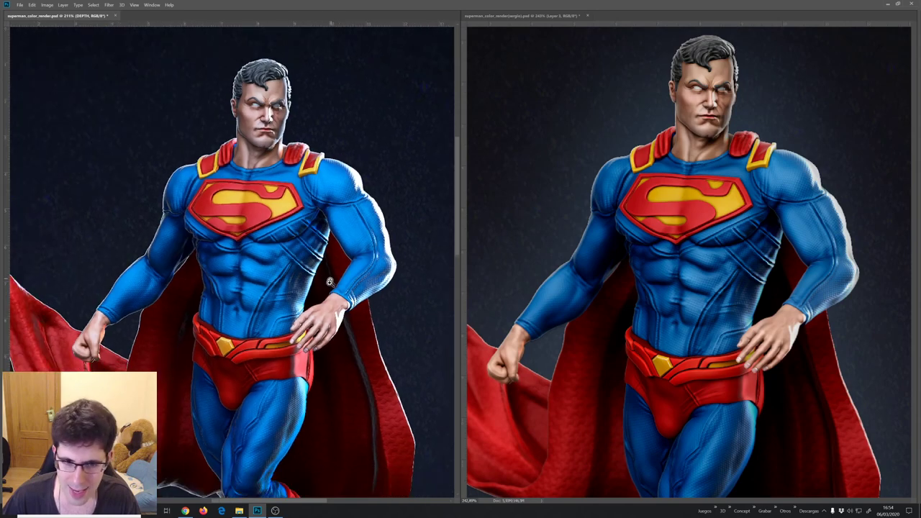
scroll(322, 267, "up", 3)
scroll(310, 278, "down", 4)
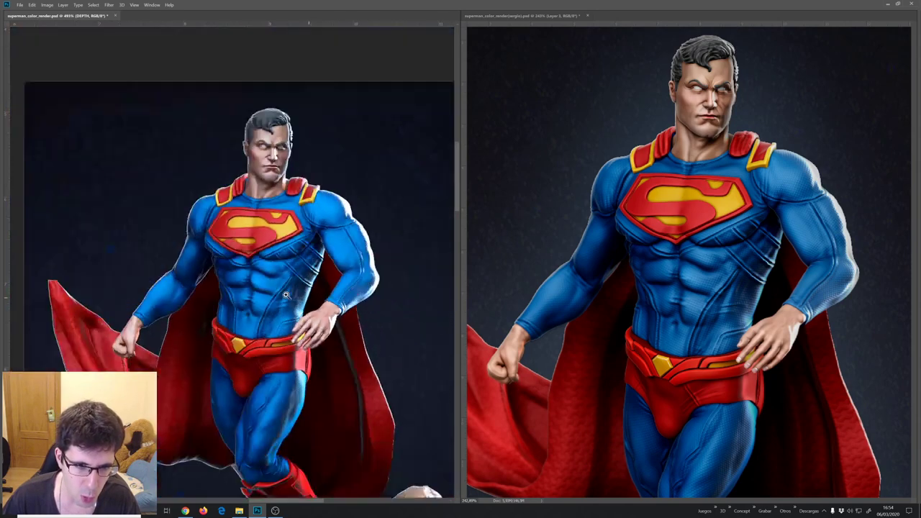
scroll(288, 295, "up", 1)
scroll(785, 291, "up", 5)
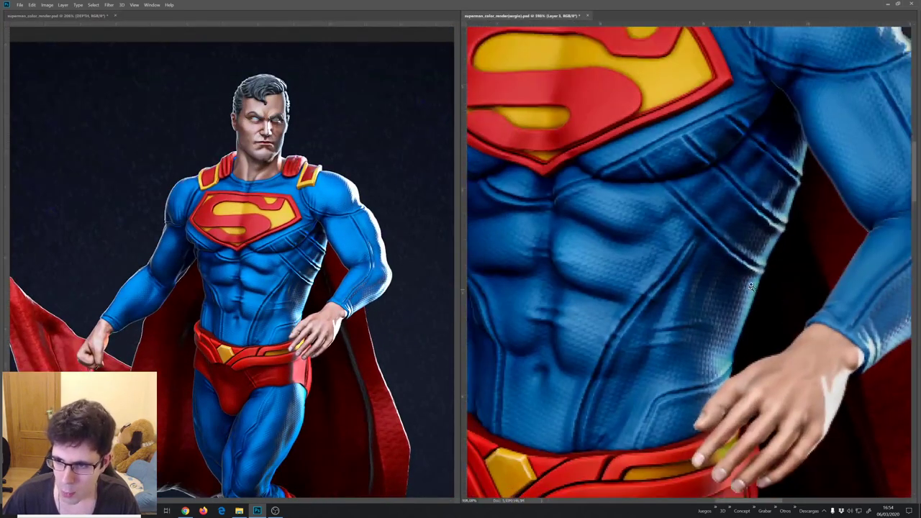
scroll(763, 265, "down", 5)
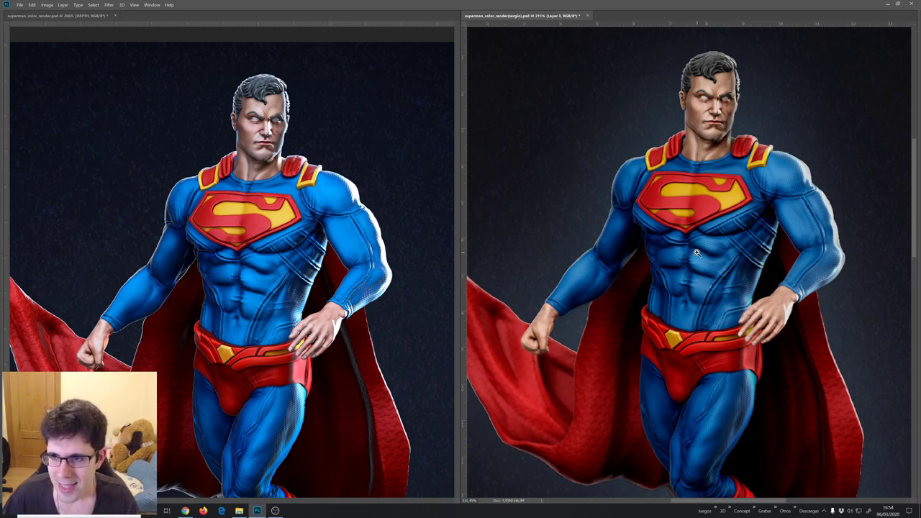
scroll(697, 252, "down", 3)
left_click_drag(676, 273, 664, 203)
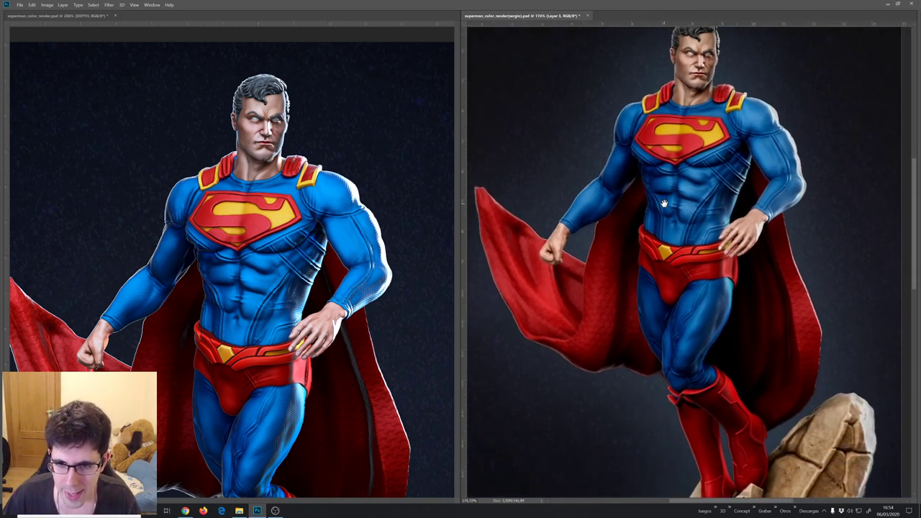
scroll(184, 293, "left", 2)
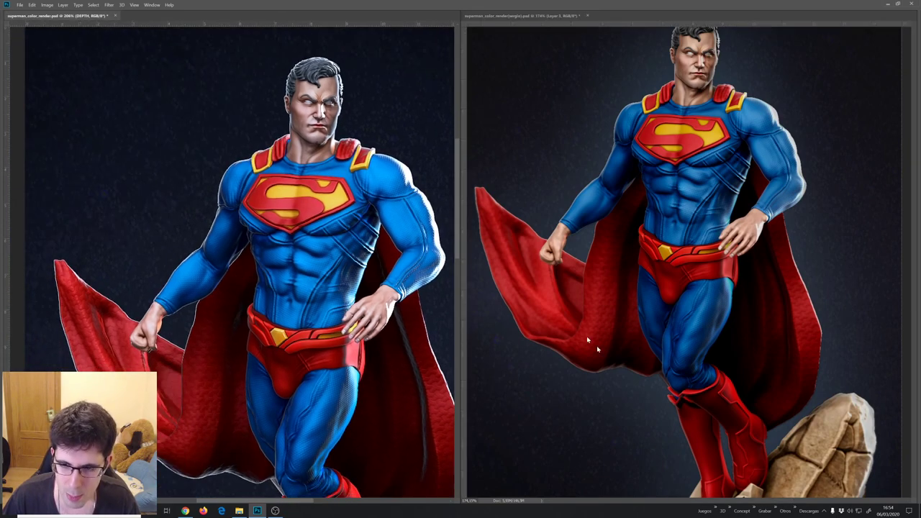
left_click_drag(686, 372, 710, 411)
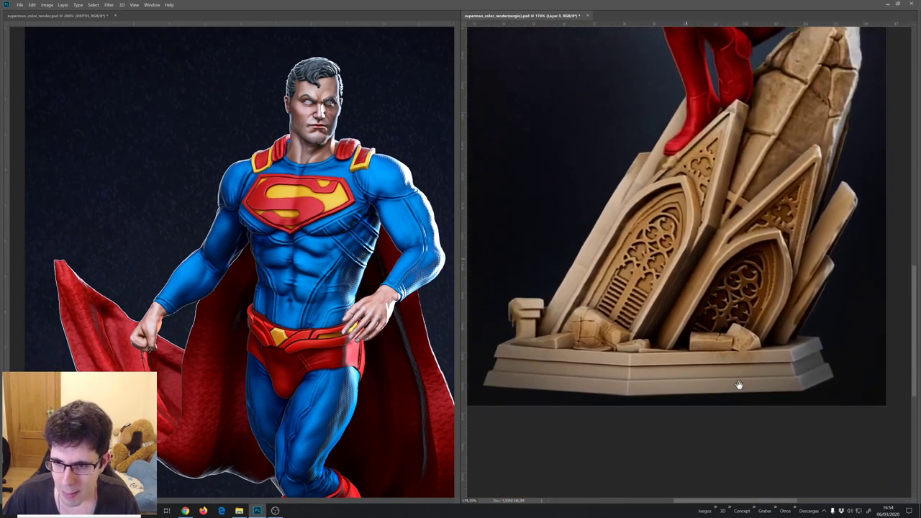
left_click_drag(685, 257, 748, 429)
scroll(182, 246, "down", 3)
scroll(183, 246, "down", 4)
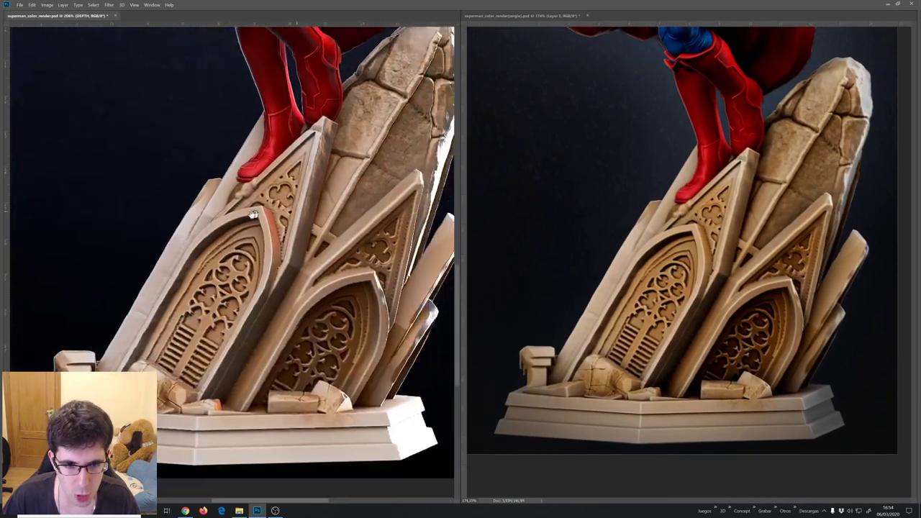
scroll(183, 245, "down", 3)
left_click_drag(183, 246, 205, 230)
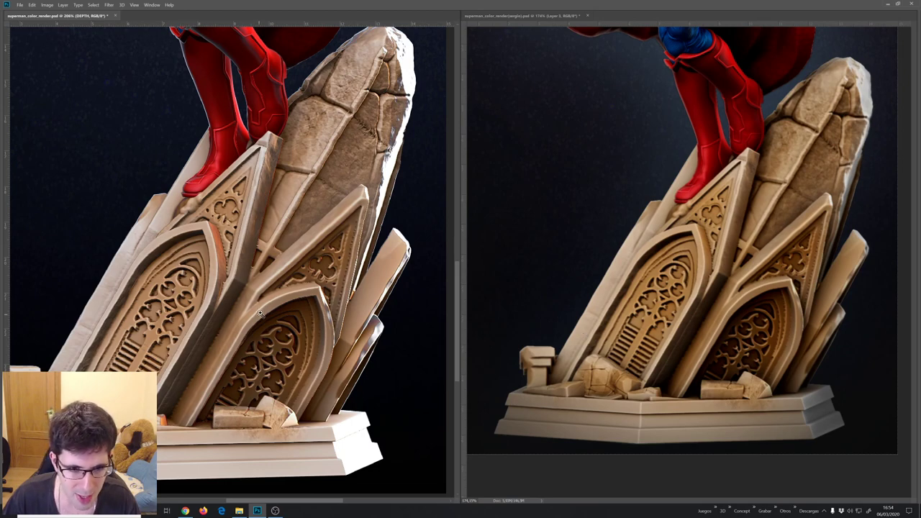
scroll(267, 331, "up", 5)
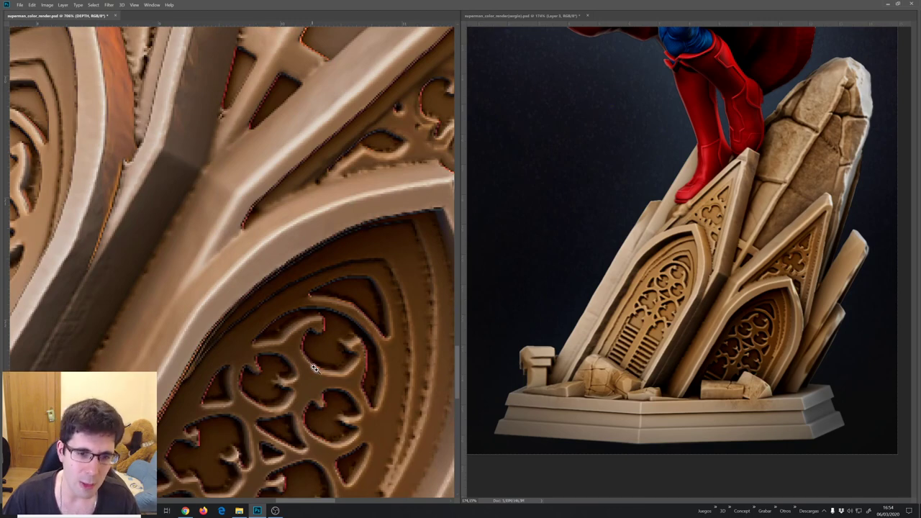
mouse_move(350, 245)
left_mouse_down()
mouse_move(362, 391)
mouse_move(325, 212)
mouse_move(269, 313)
mouse_move(244, 143)
left_mouse_up()
scroll(248, 285, "down", 1)
scroll(246, 262, "down", 1)
scroll(243, 261, "down", 1)
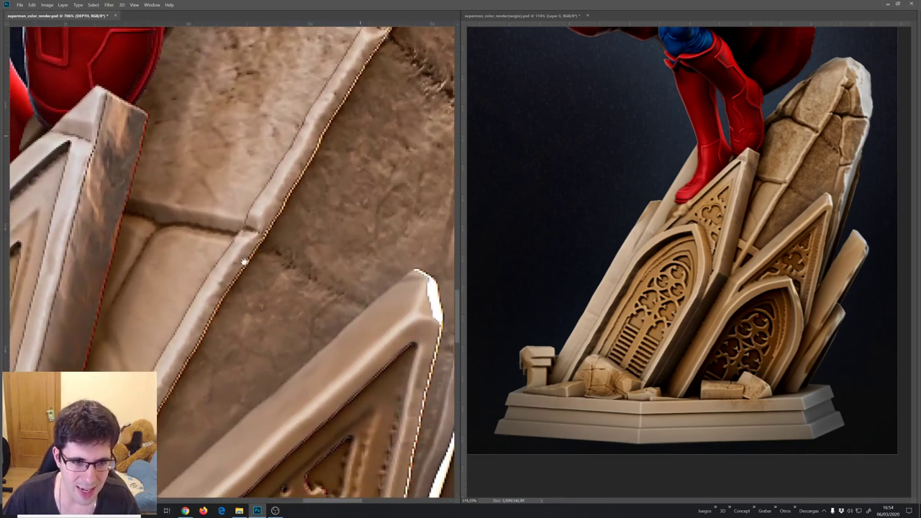
scroll(213, 273, "down", 2)
scroll(213, 273, "down", 1)
key("ctrl+0")
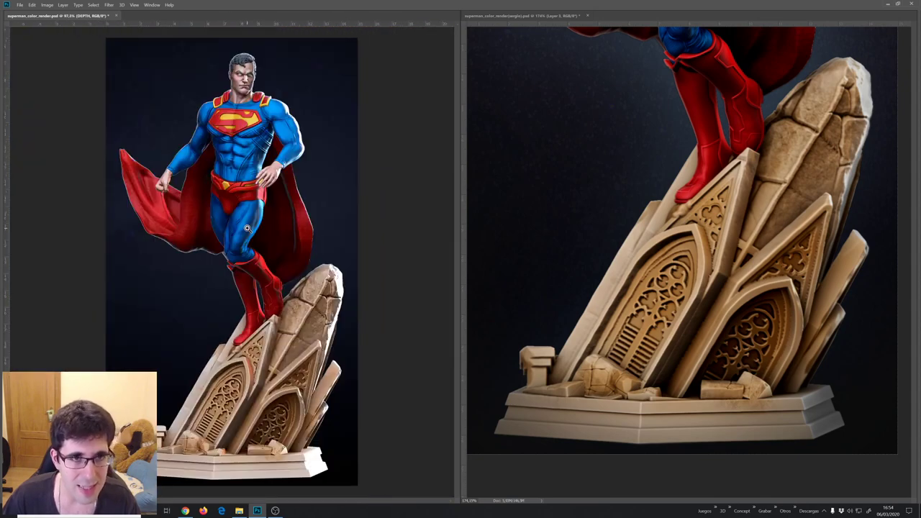
left_click(614, 249)
scroll(634, 259, "down", 2)
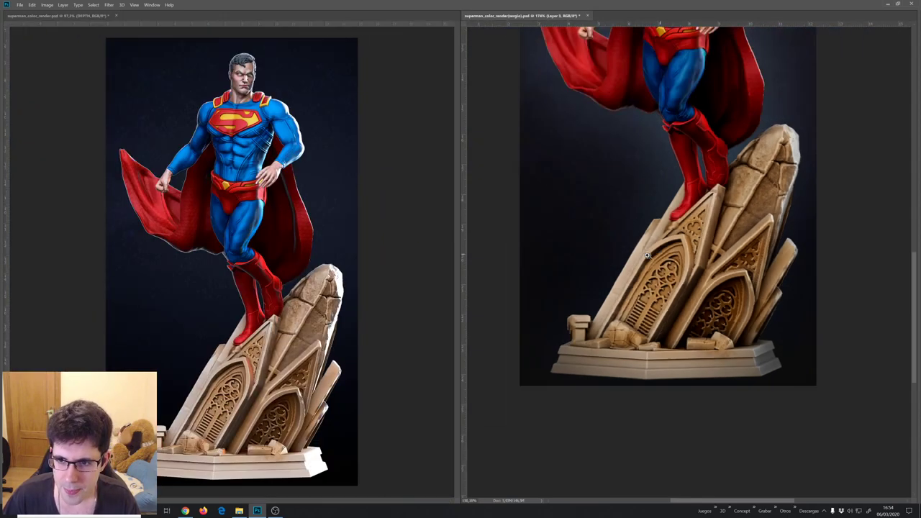
scroll(647, 246, "down", 3)
key("ctrl+0")
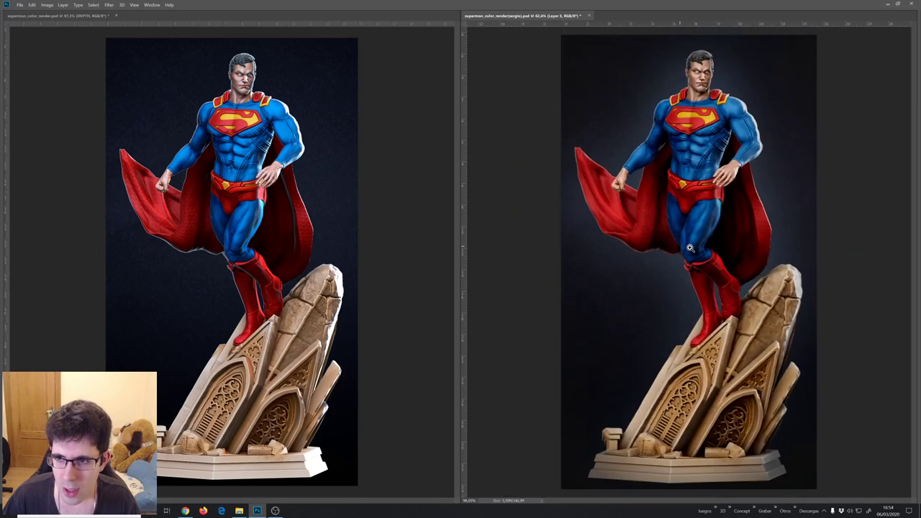
left_click_drag(695, 246, 696, 248)
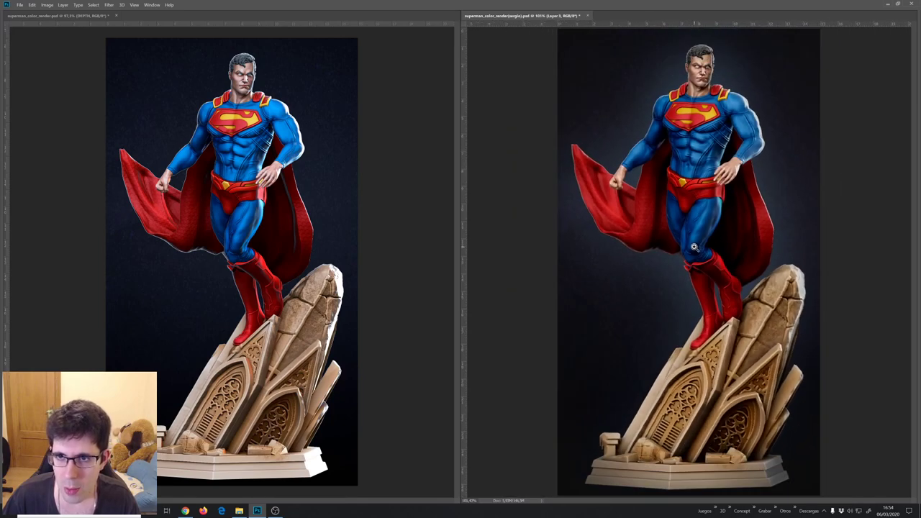
key("Tab")
left_click(621, 234)
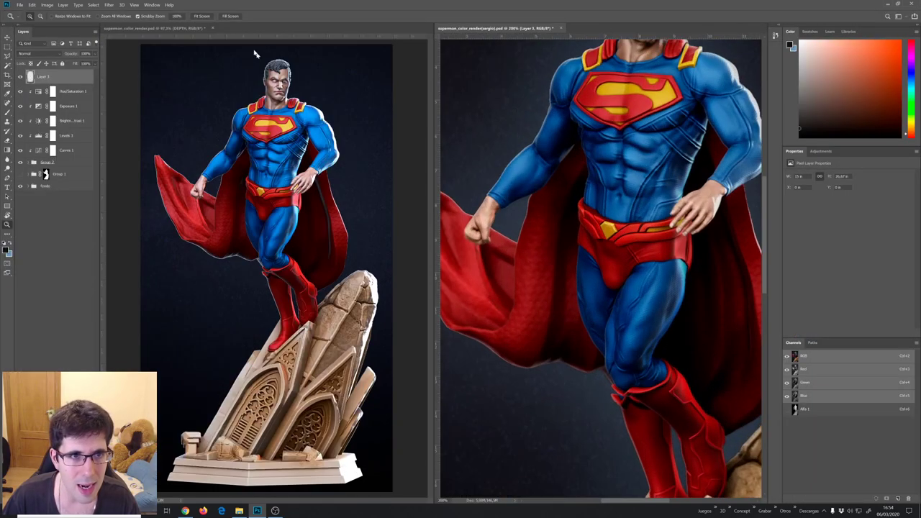
left_click(202, 16)
left_click(204, 30)
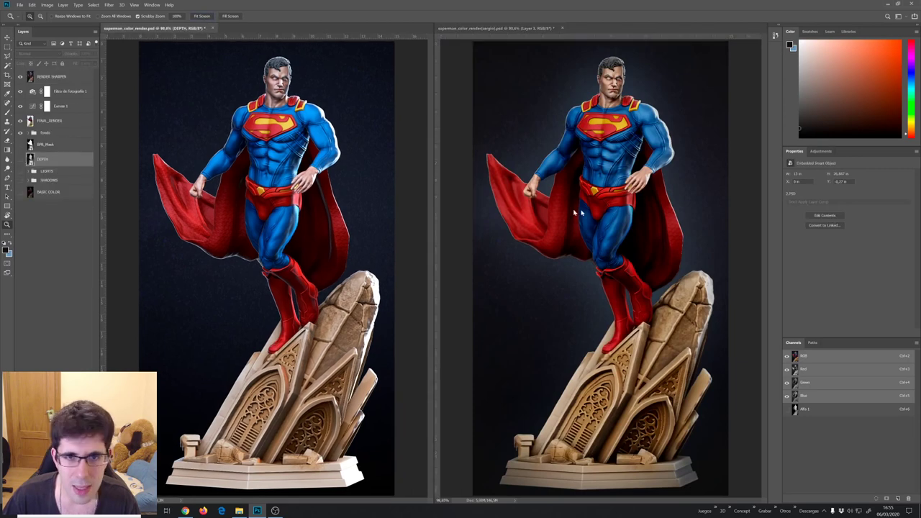